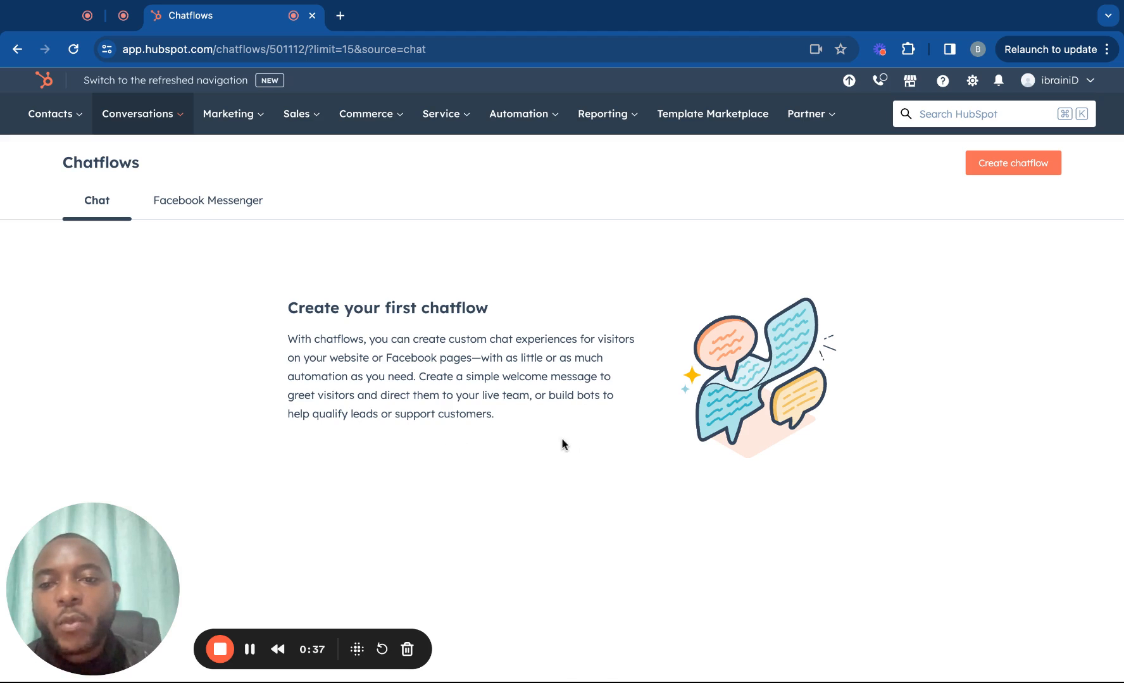
Create a new chatflow for the website channel and start setting up its chat widget.
left_click(1010, 166)
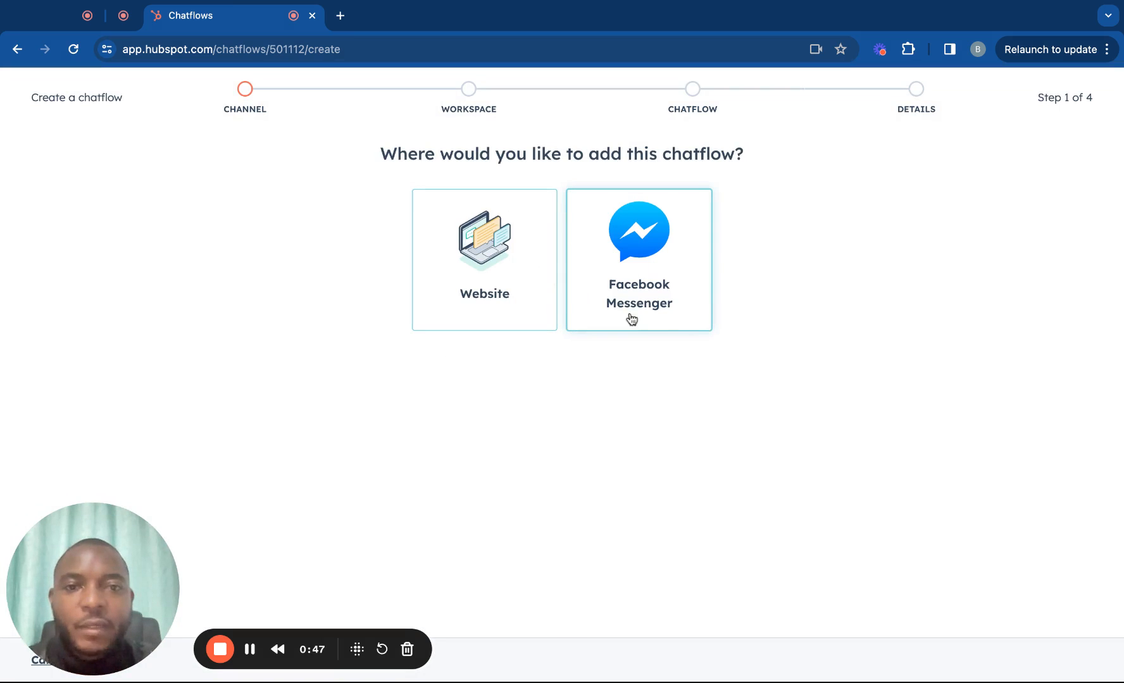
left_click(506, 248)
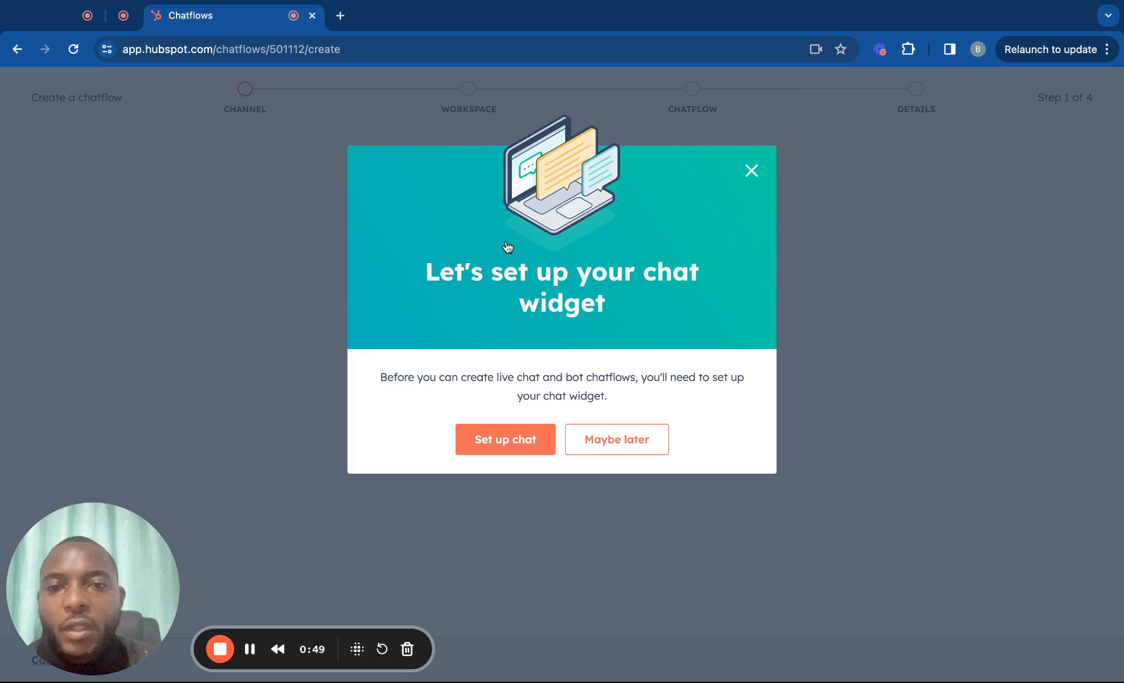
left_click(499, 442)
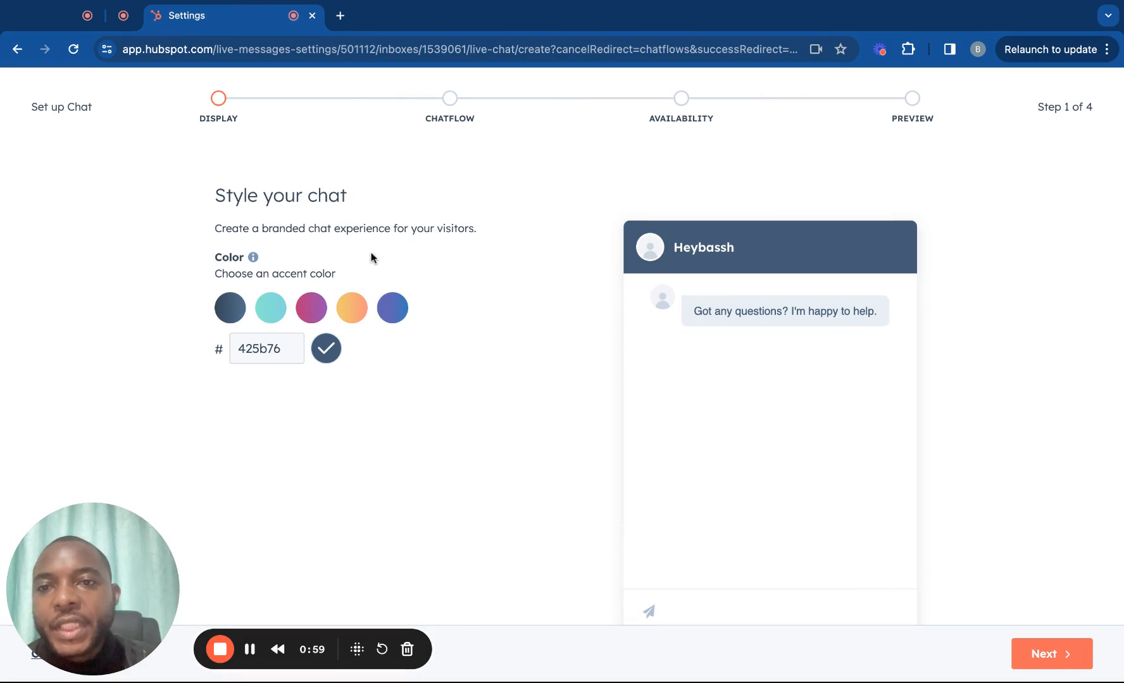
Compare the preset accent colors, choose the pink-to-purple gradient for the chat widget, and continue to the chatflow stage.
scroll(458, 313, "down", 1)
scroll(461, 321, "down", 1)
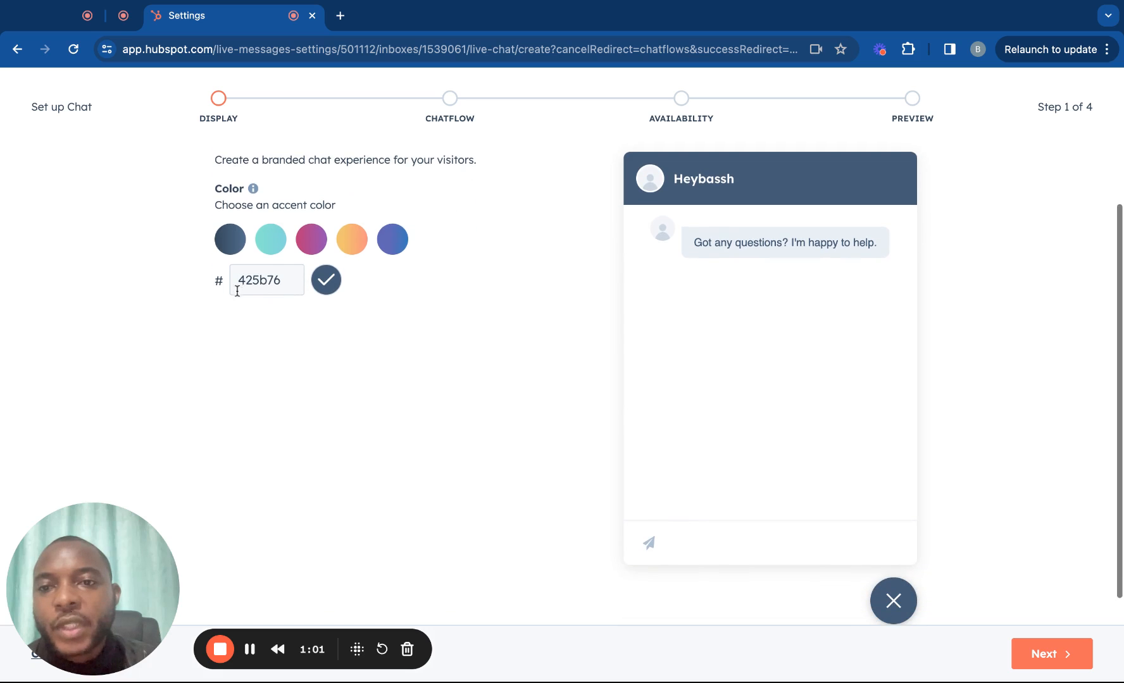
left_click(305, 236)
left_click(272, 241)
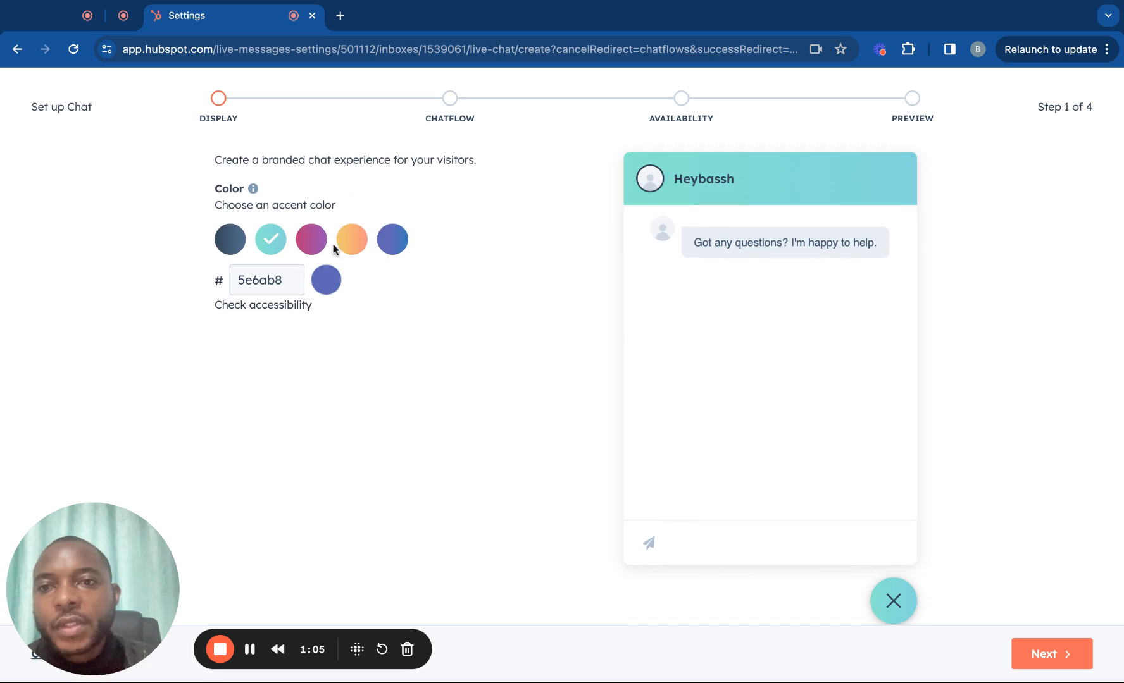
left_click(354, 244)
left_click(356, 245)
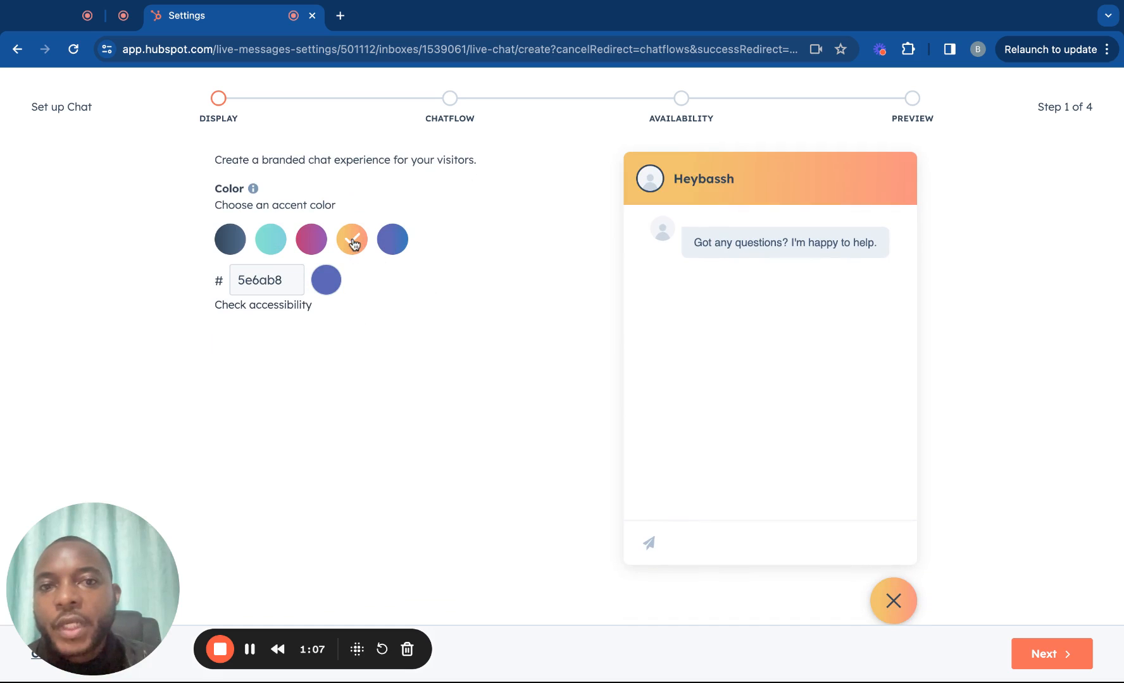
left_click(324, 242)
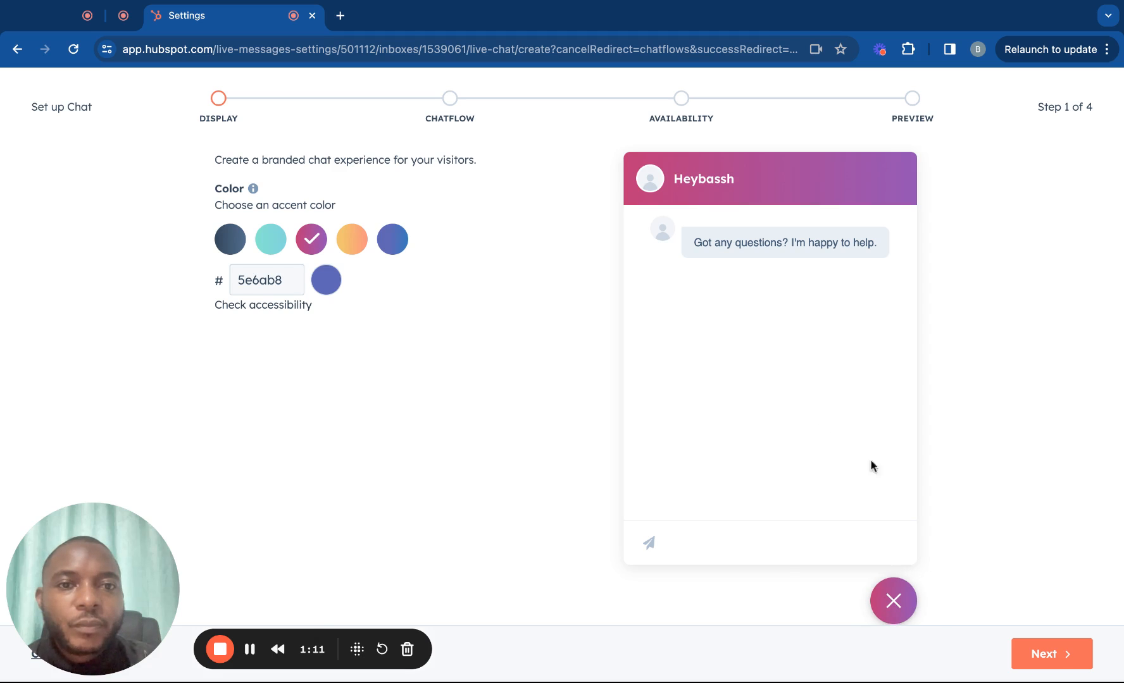
scroll(795, 317, "up", 1)
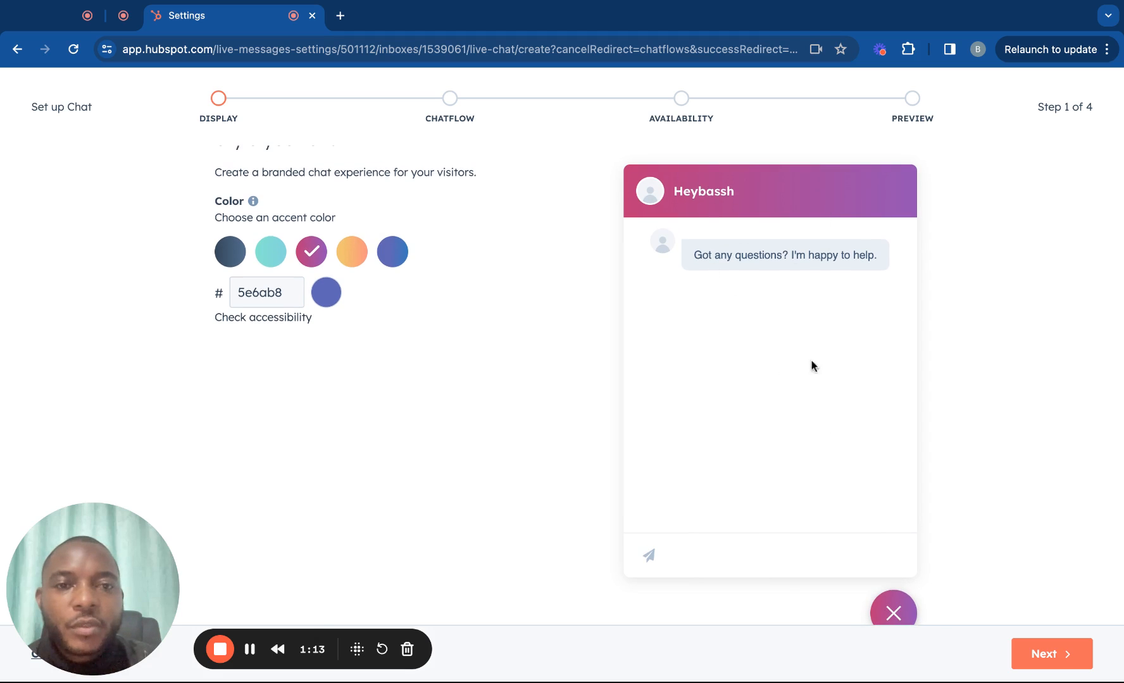
scroll(732, 382, "up", 2)
scroll(732, 382, "down", 4)
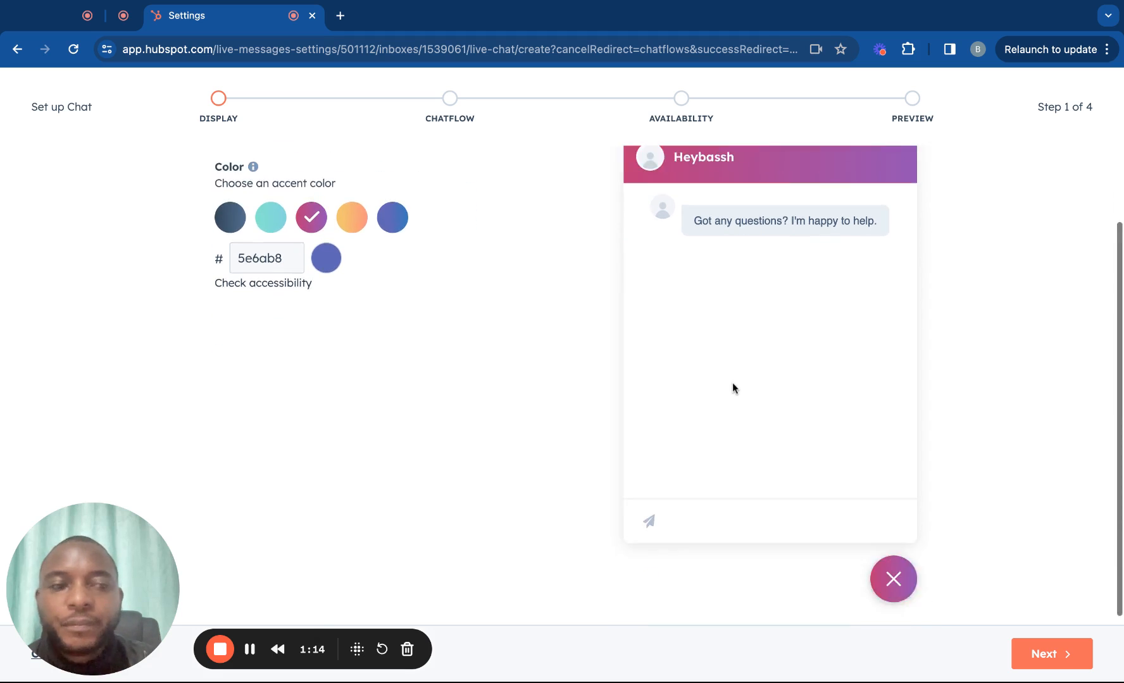
left_click(1048, 655)
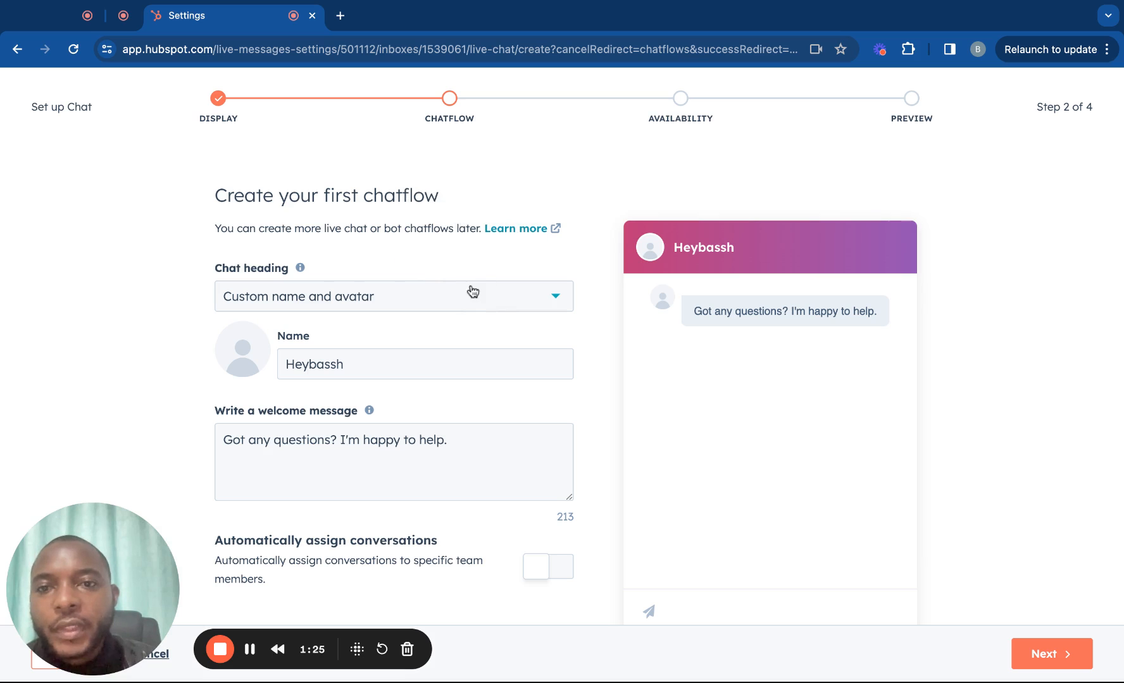
Try Contact owner as the chat heading and look at the choices for the new visitor fallback.
scroll(429, 234, "down", 2)
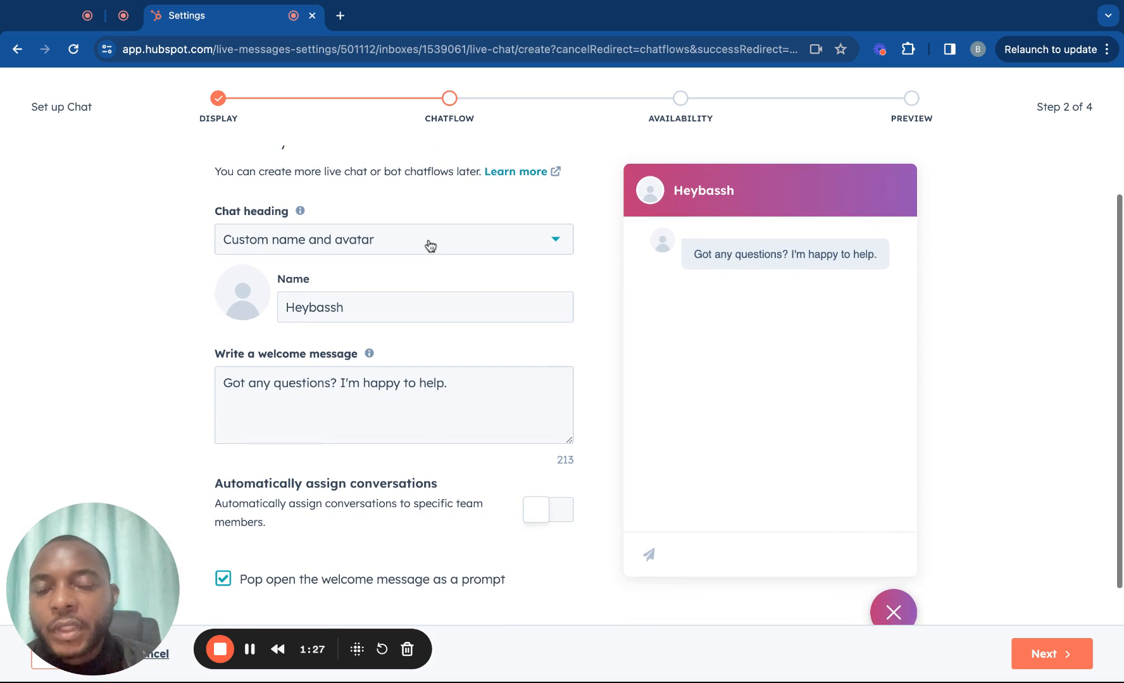
scroll(430, 256, "up", 1)
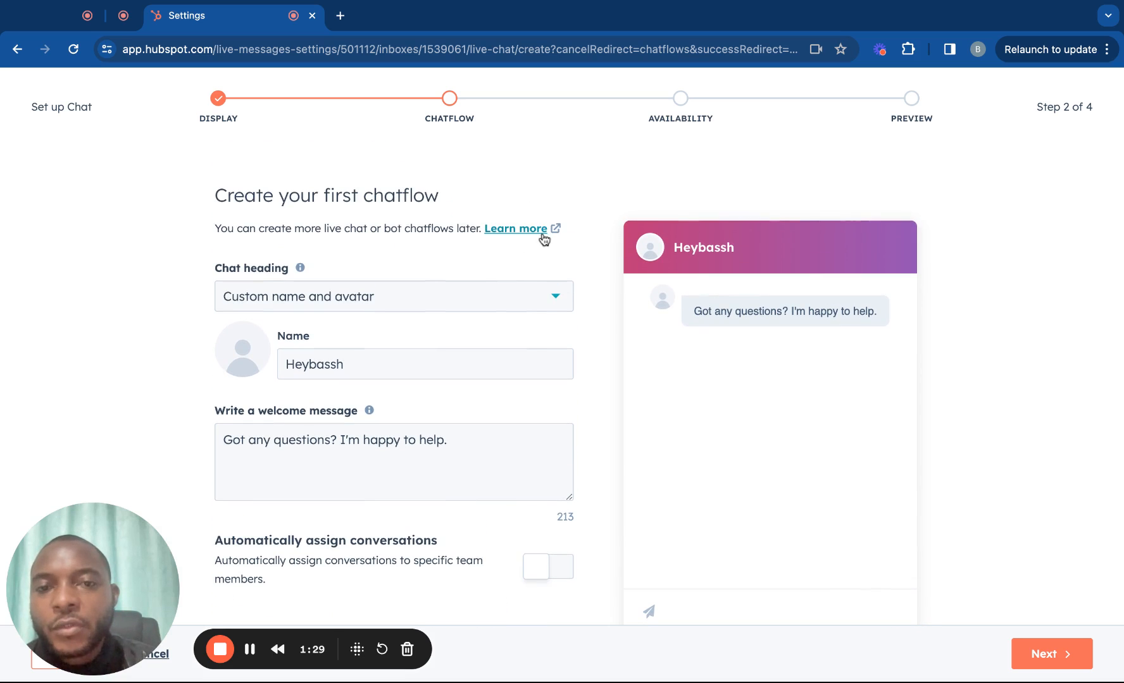
scroll(531, 298, "up", 1)
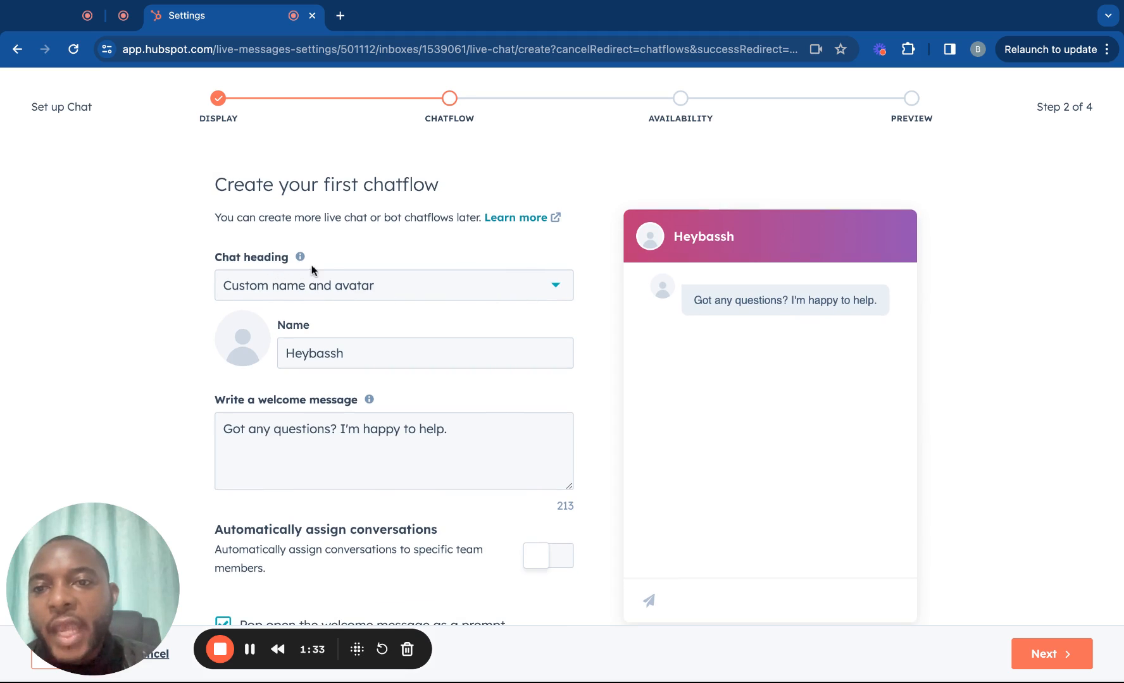
left_click(383, 296)
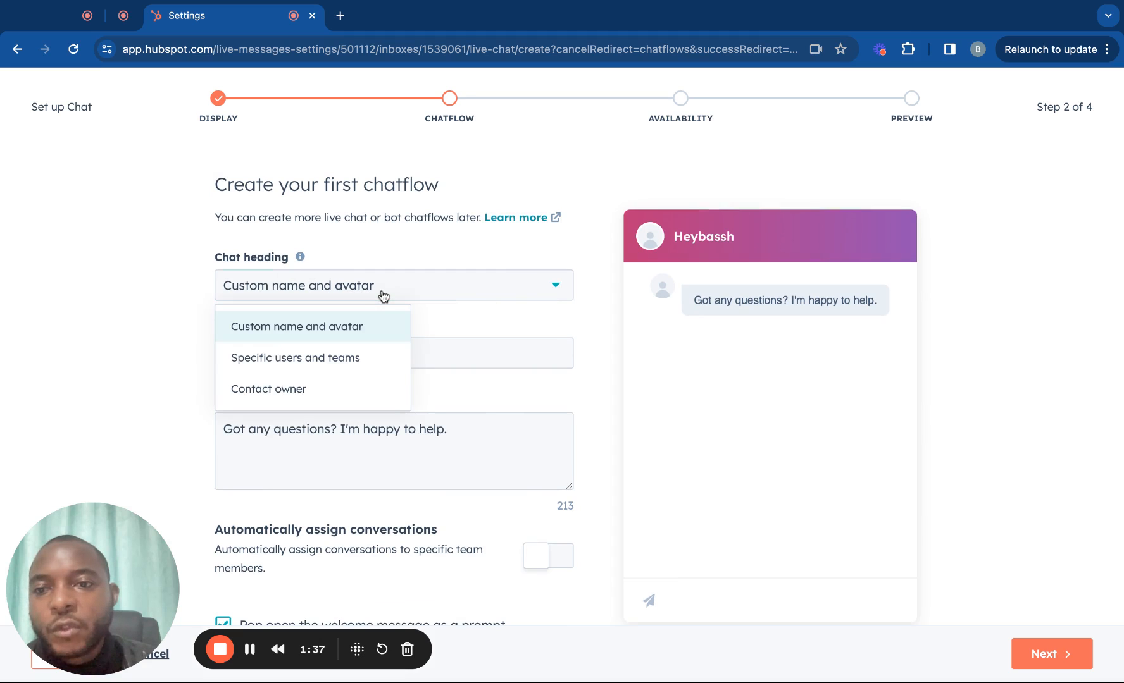
left_click(300, 389)
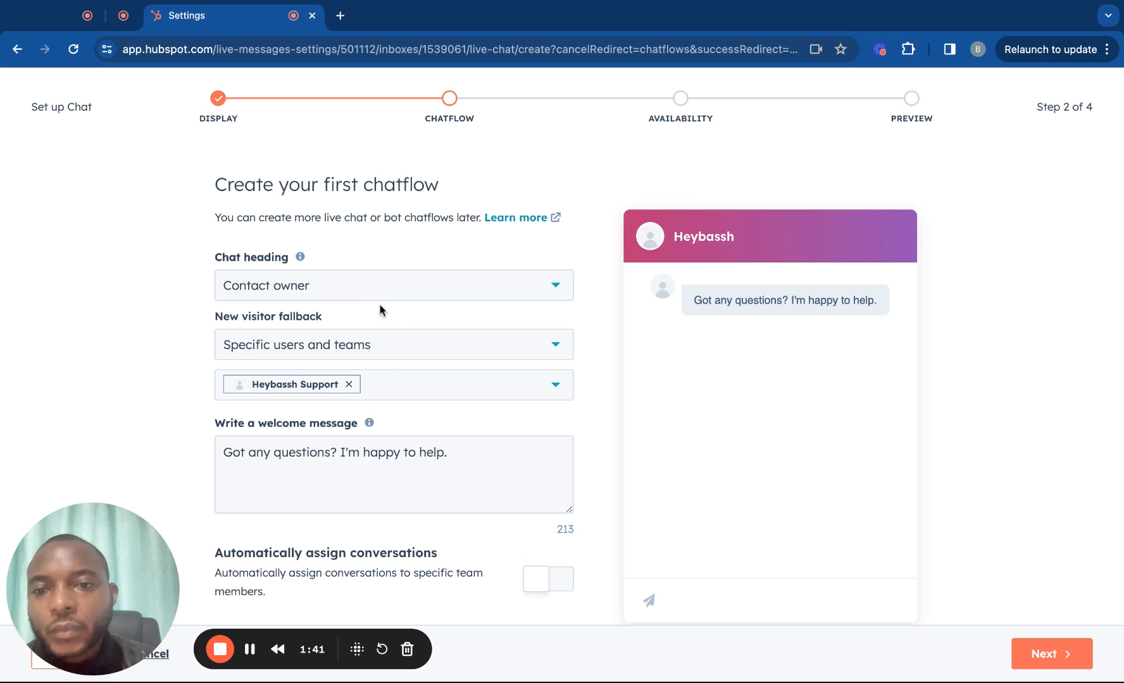
left_click(371, 345)
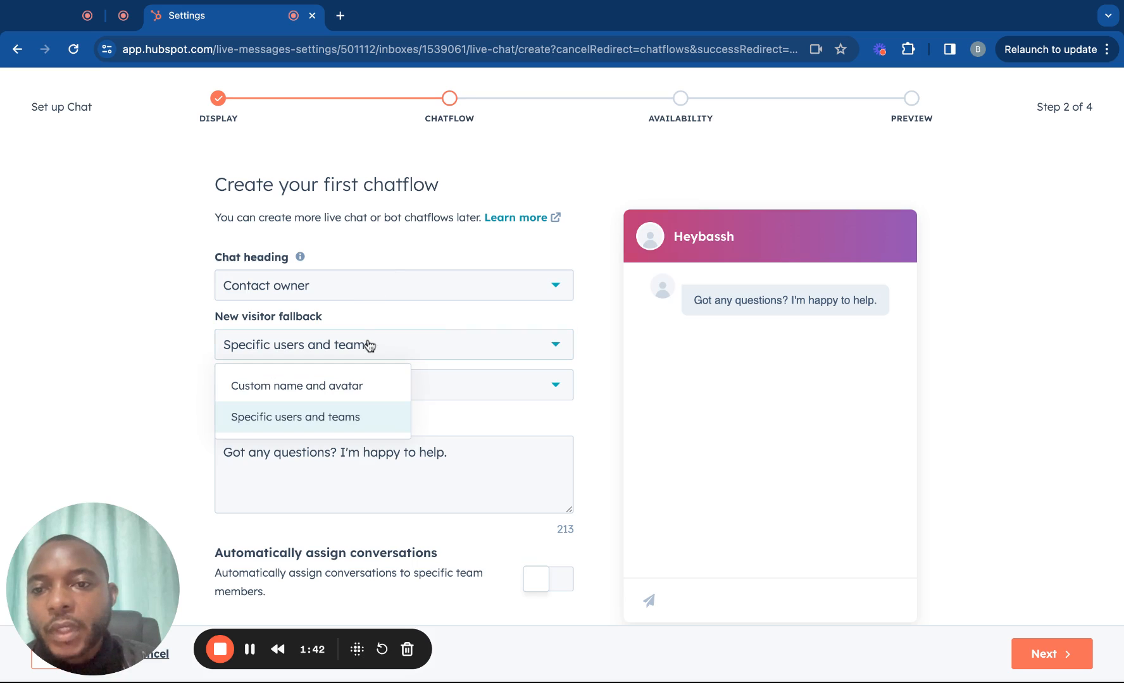
Set the chat heading to Custom name and avatar, enter the agent's full name, and add a portrait photo as the avatar.
left_click(377, 284)
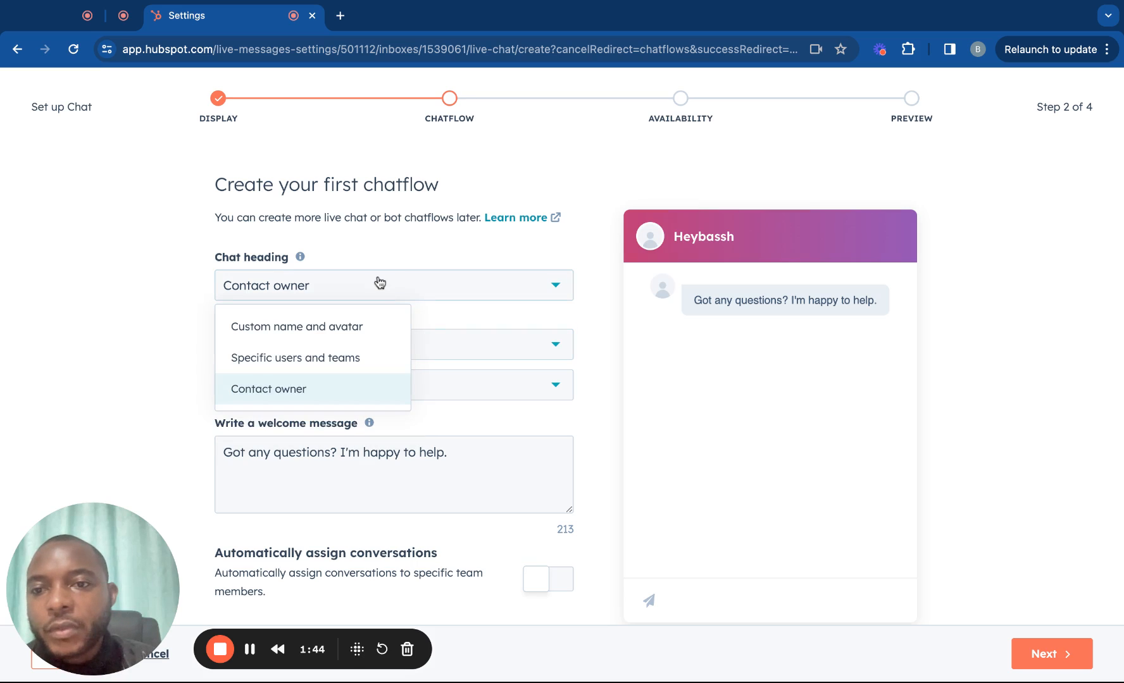
left_click(354, 334)
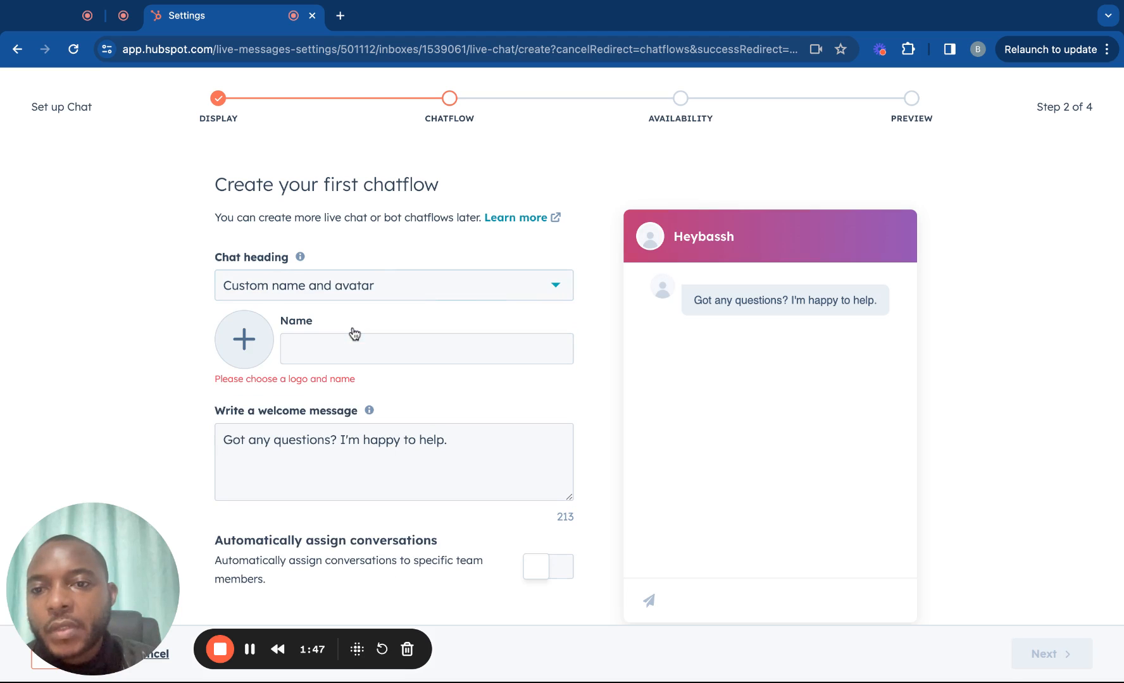
left_click(351, 357)
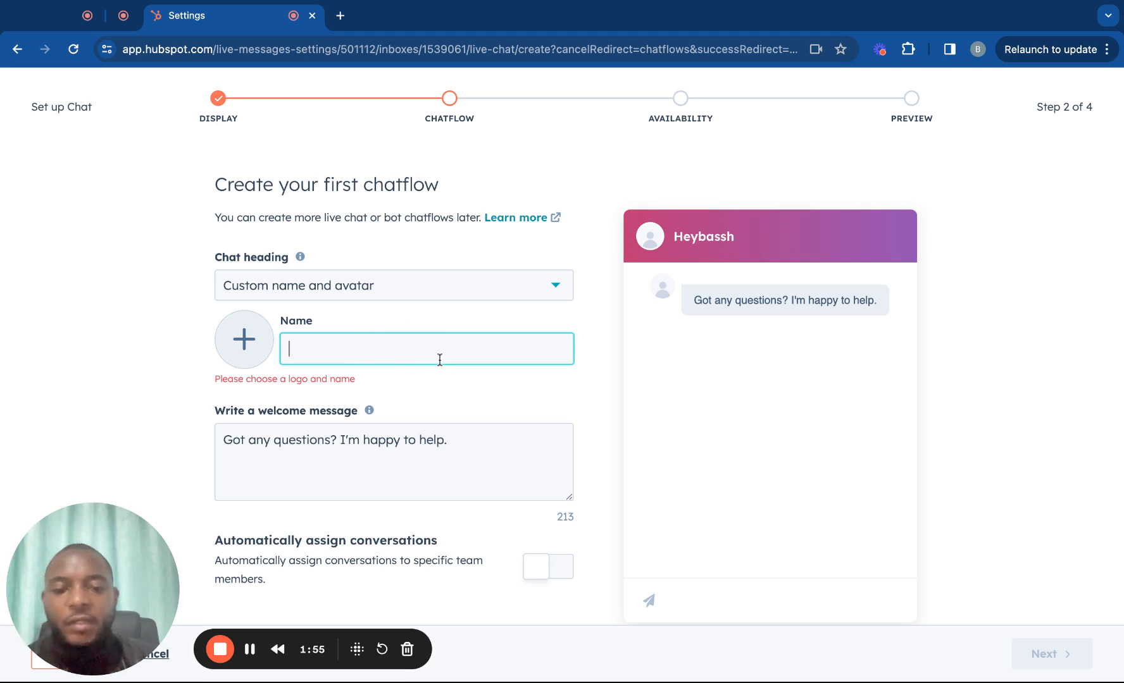
type("John D")
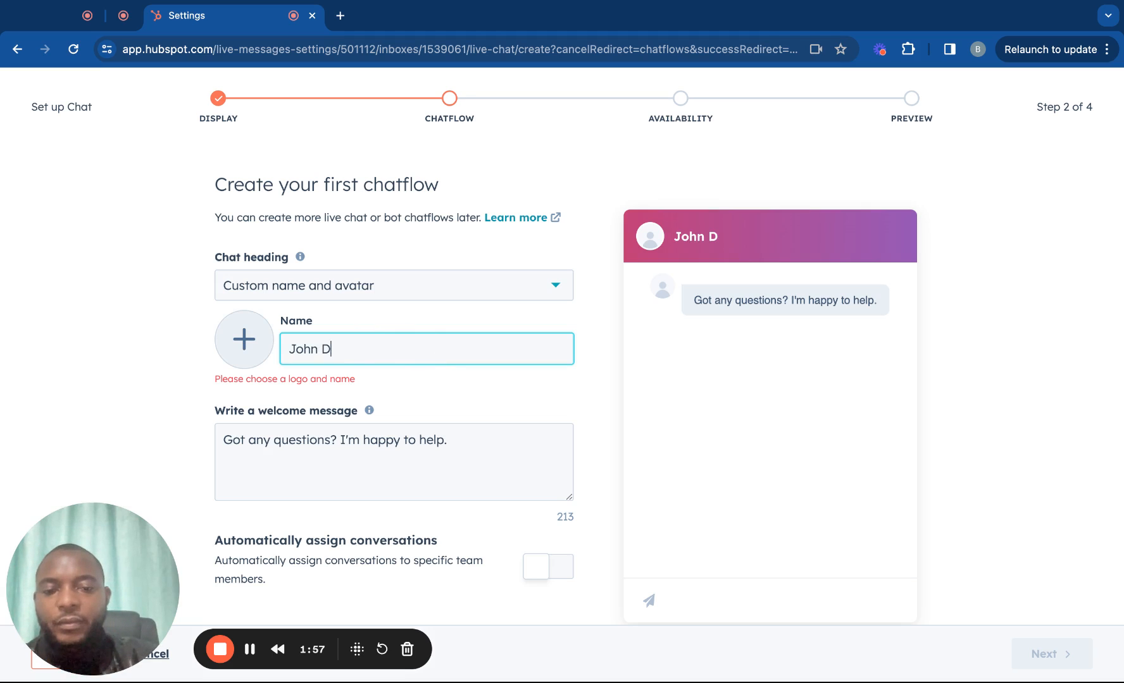
type("oe")
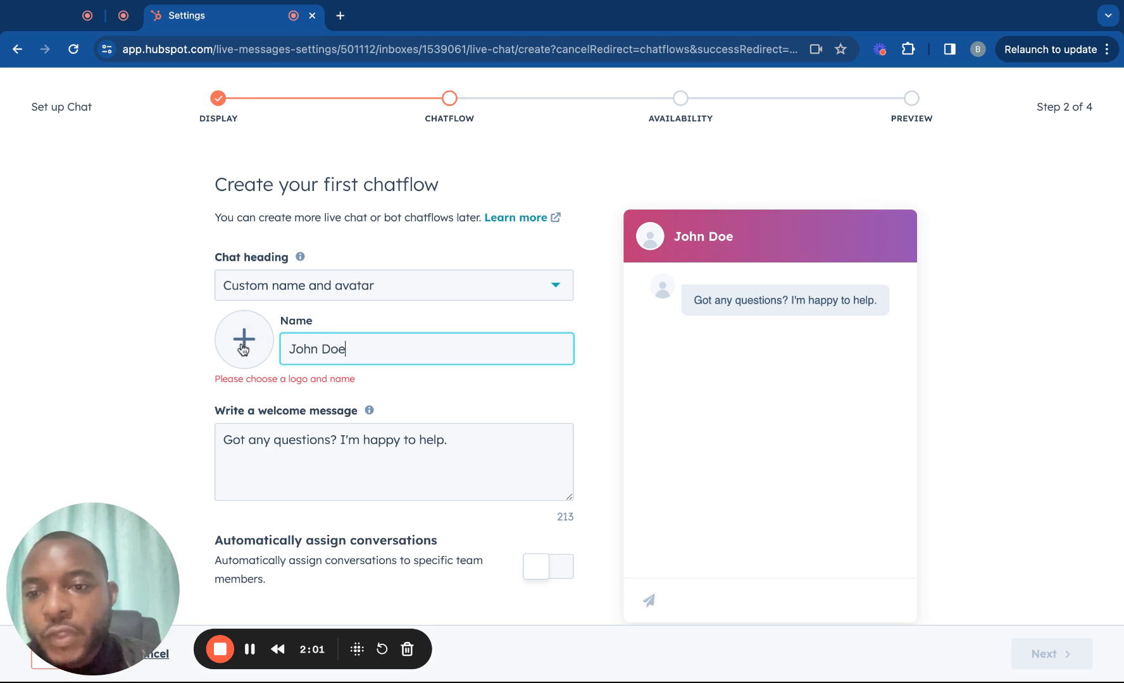
scroll(327, 424, "down", 1)
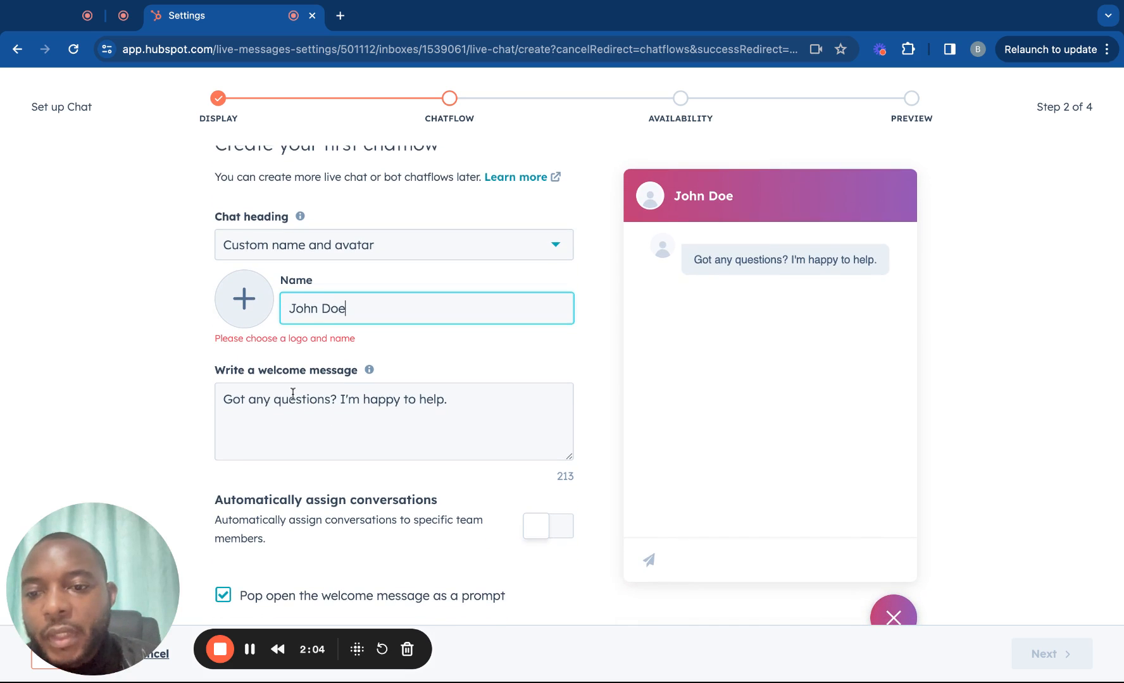
left_click(251, 650)
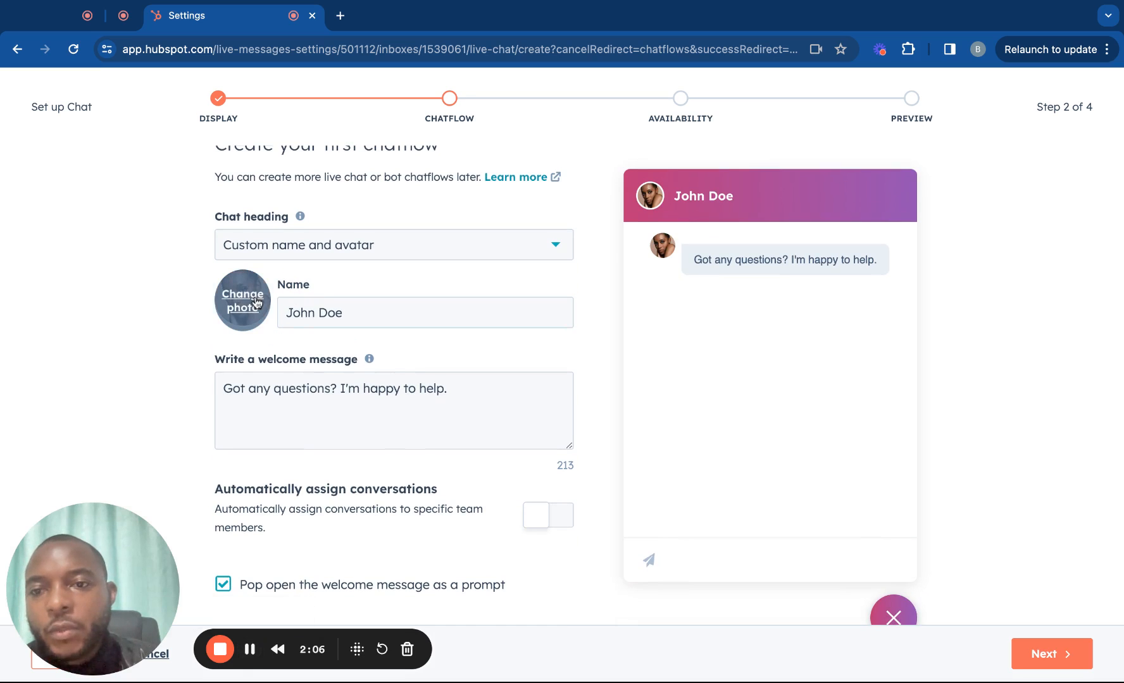
Replace the first name in the chat heading's name field to match the avatar photo.
left_click(315, 317)
key("BackSpace")
key("BackSpace")
key("BackSpace")
type("ane")
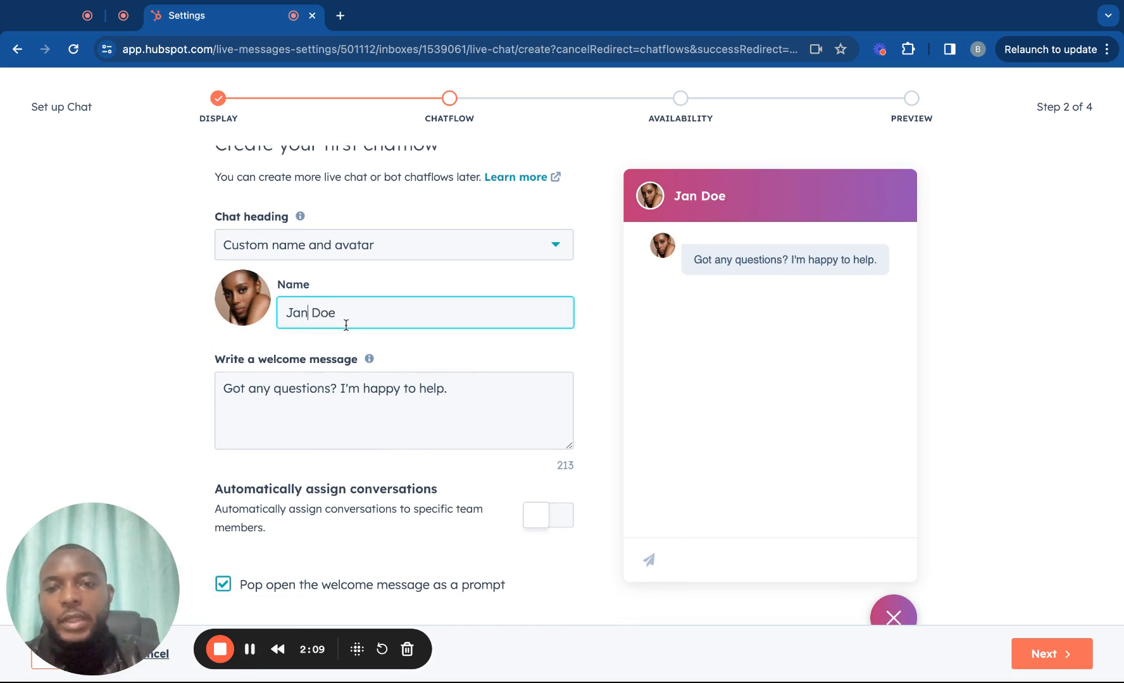
Append "Lorem Ipsum" to the end of the welcome message.
scroll(520, 441, "down", 2)
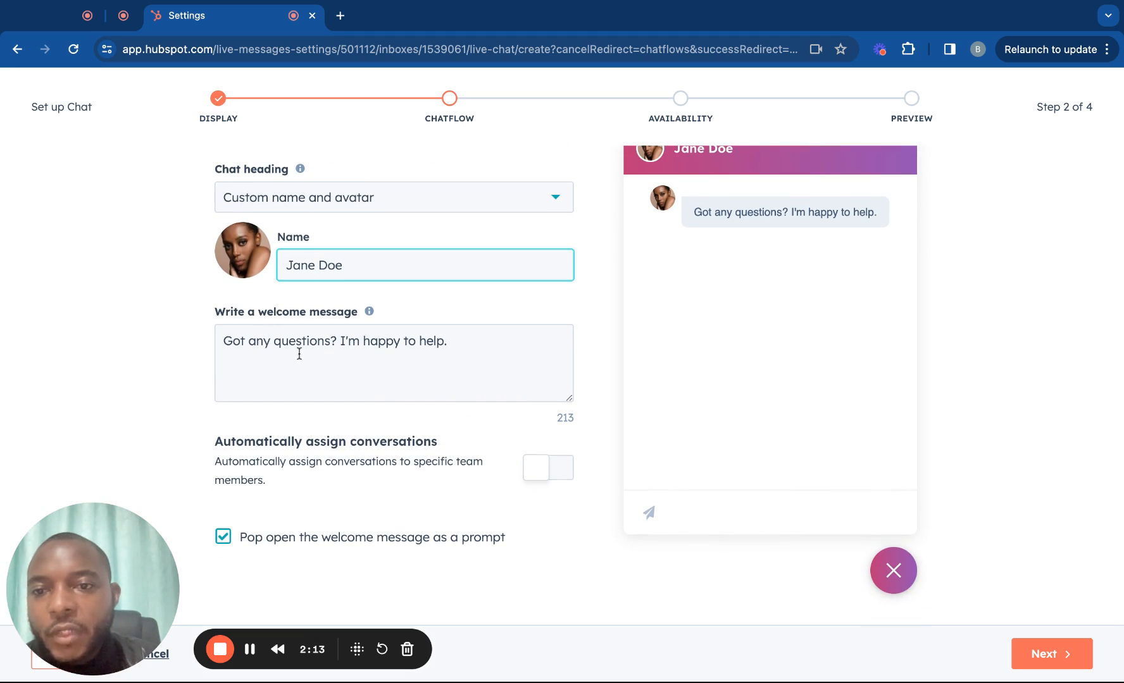
left_click(464, 348)
type("Lorem")
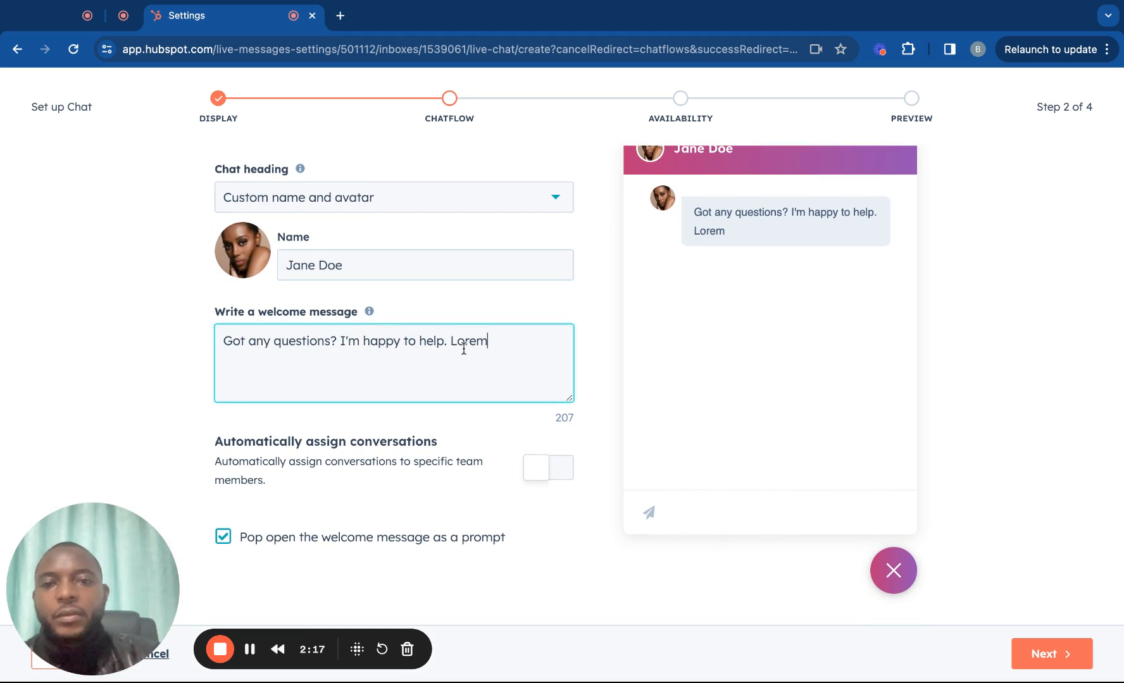
type(" Ipsu")
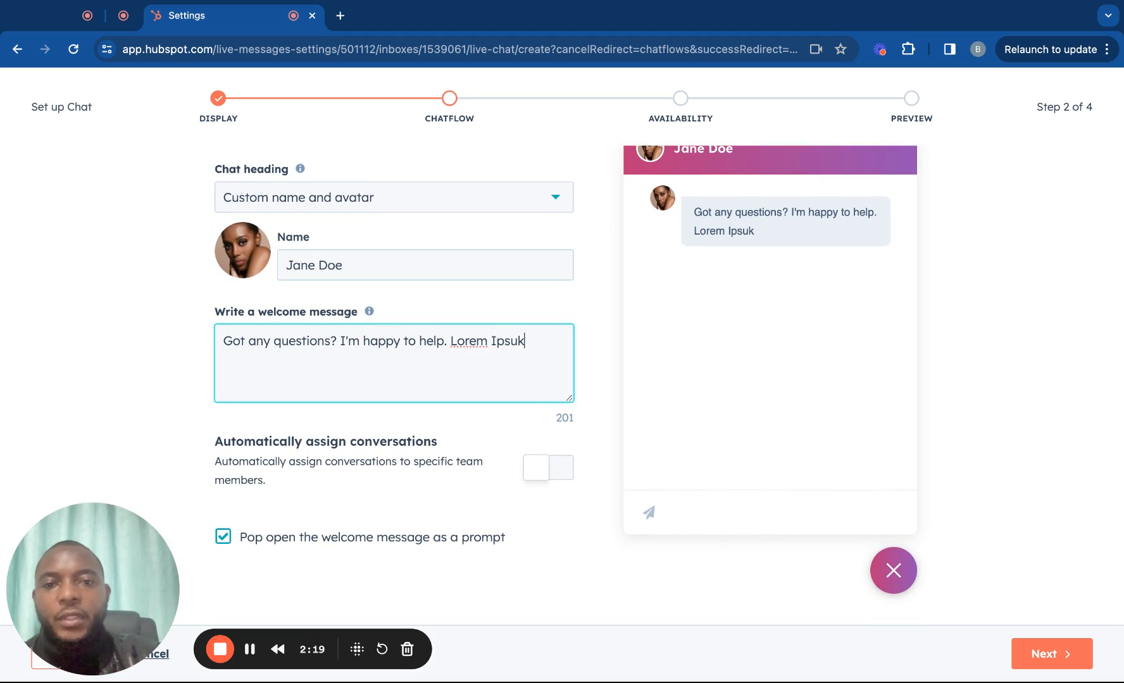
type("m")
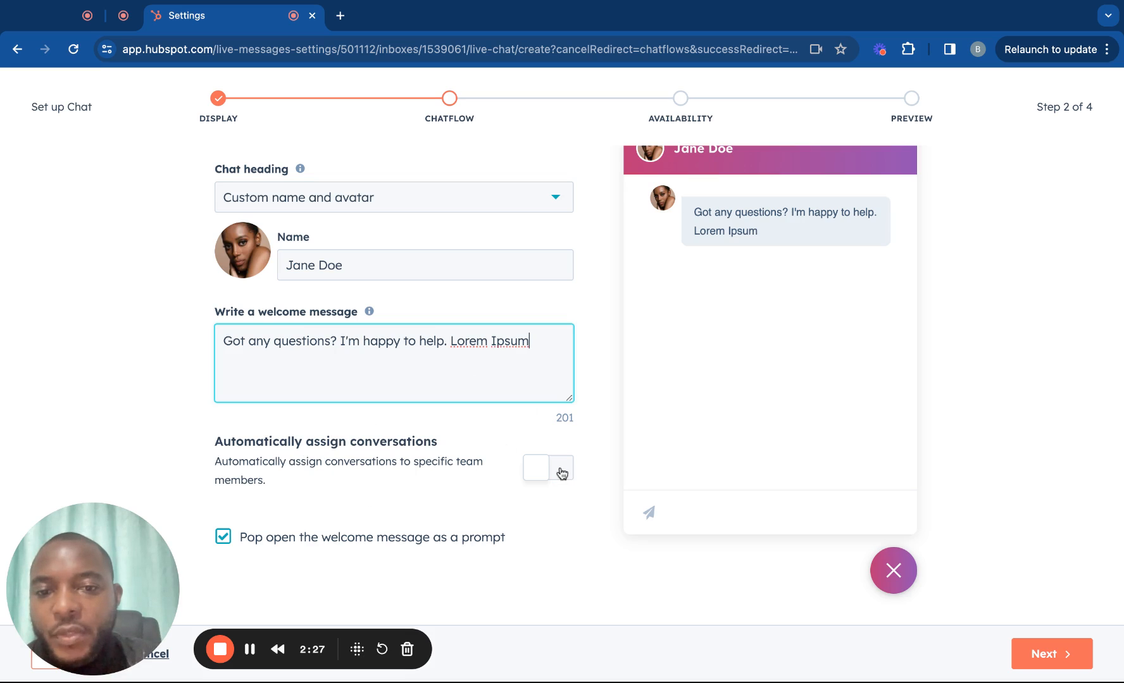
Try turning on automatic conversation assignment and look at its assignee options.
left_click(537, 471)
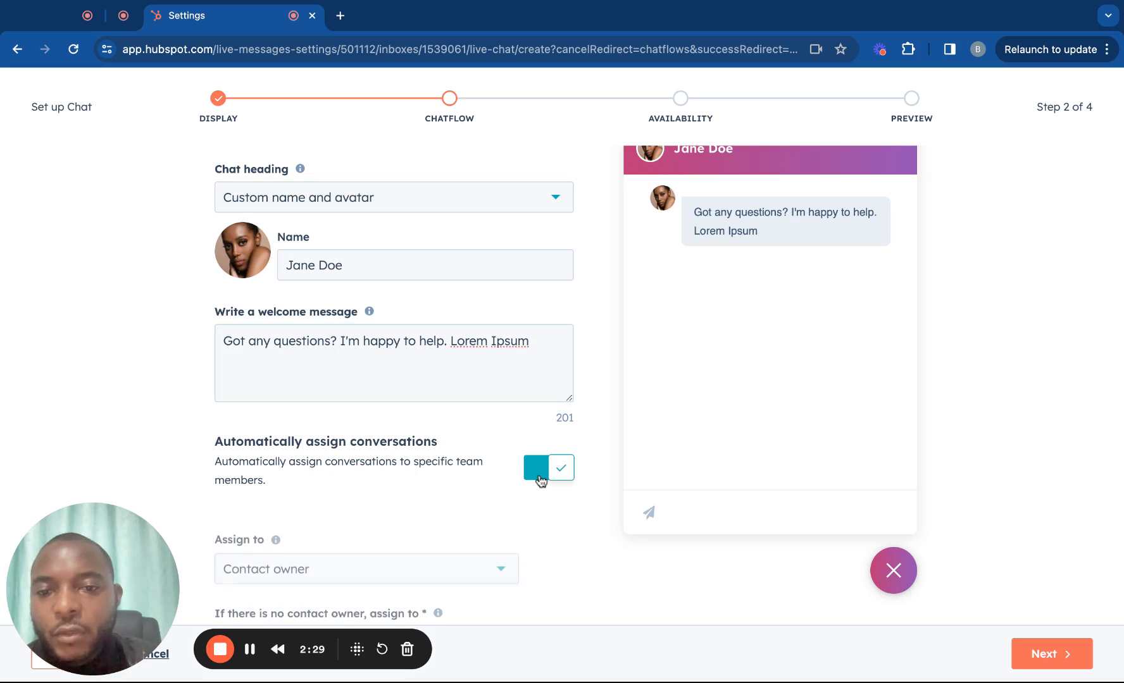
scroll(539, 478, "down", 3)
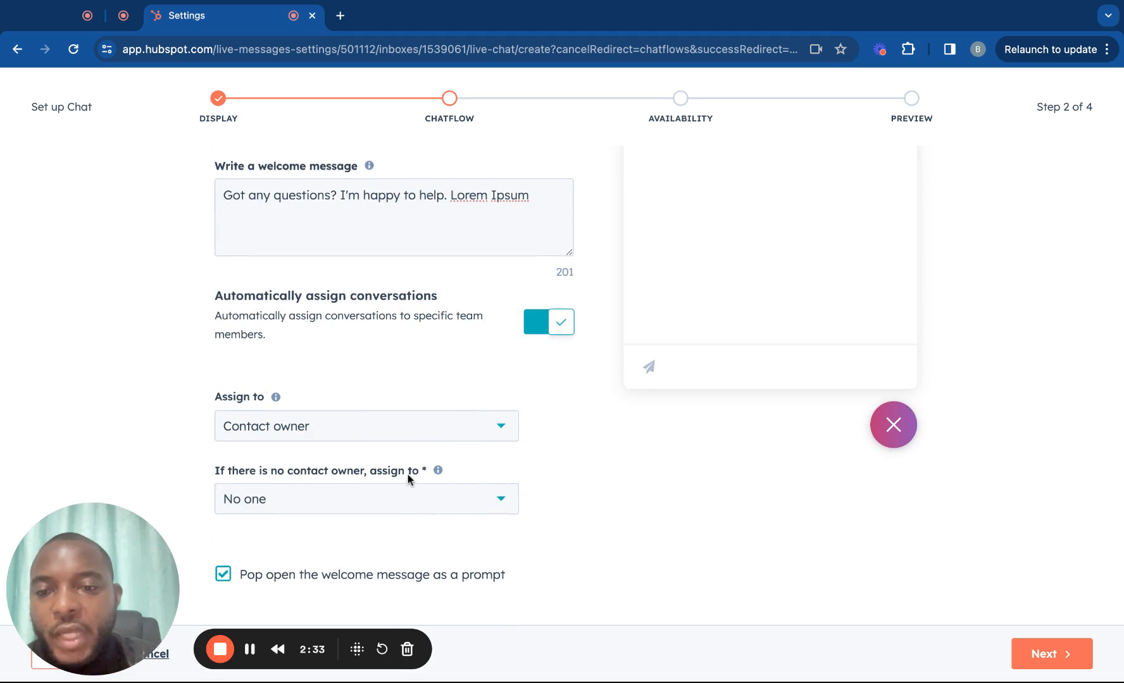
left_click(539, 336)
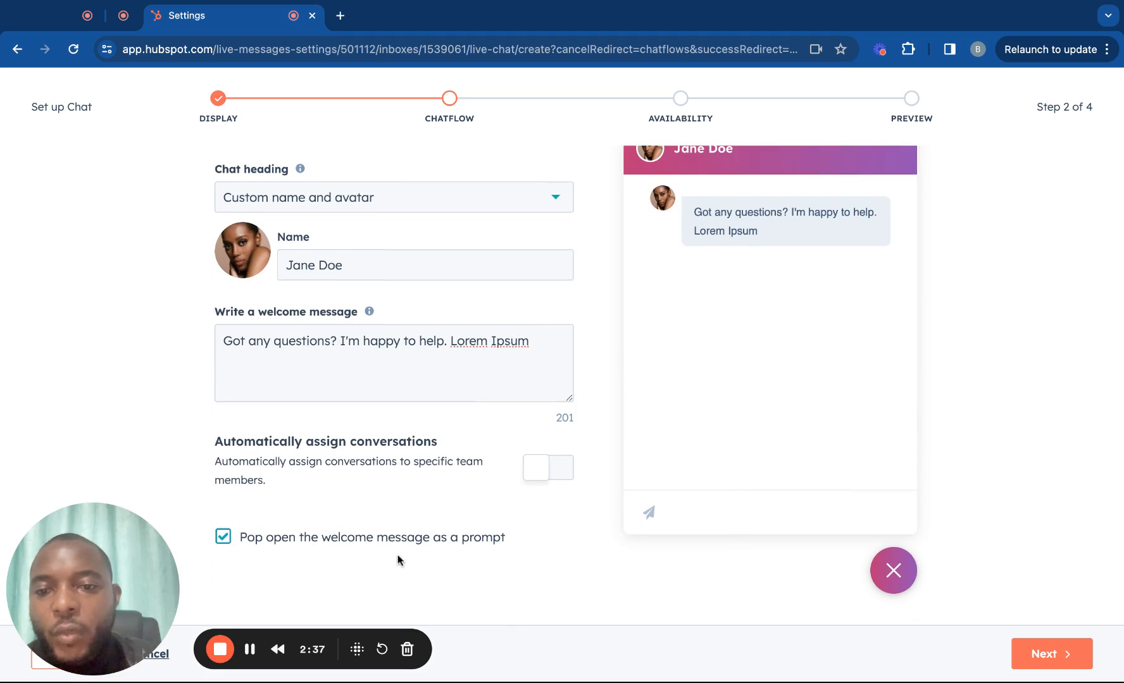
Review the chatflow settings and continue to the availability stage to examine the channel availability options.
scroll(495, 548, "up", 2)
scroll(495, 547, "down", 2)
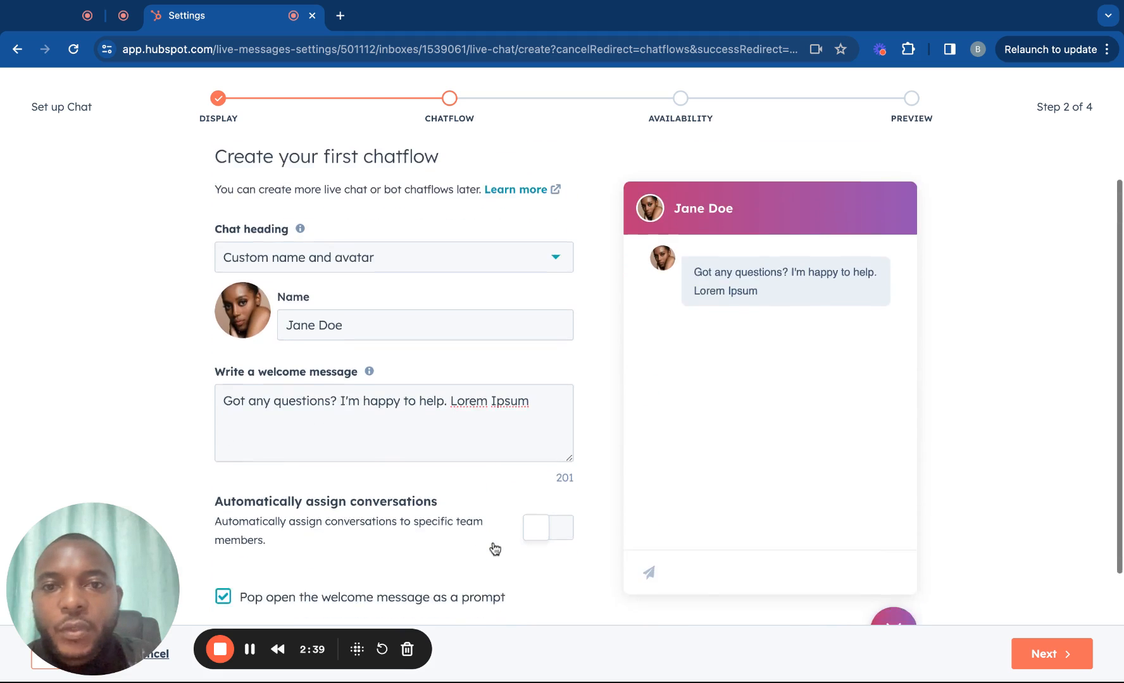
left_click(1039, 655)
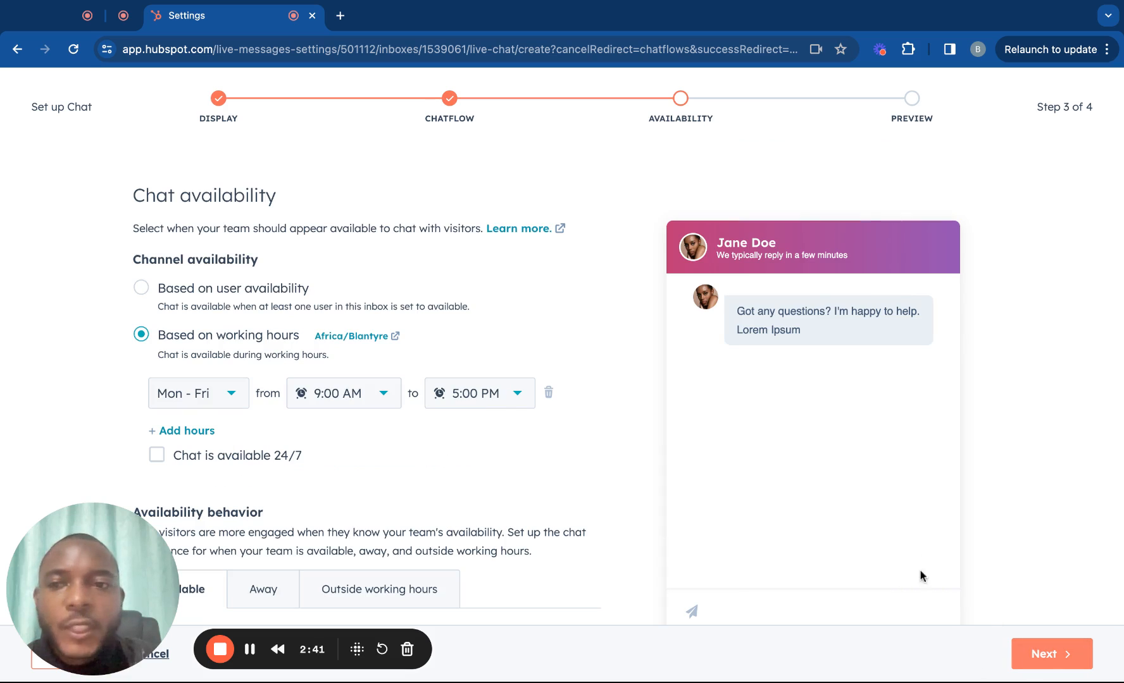
scroll(572, 356, "down", 1)
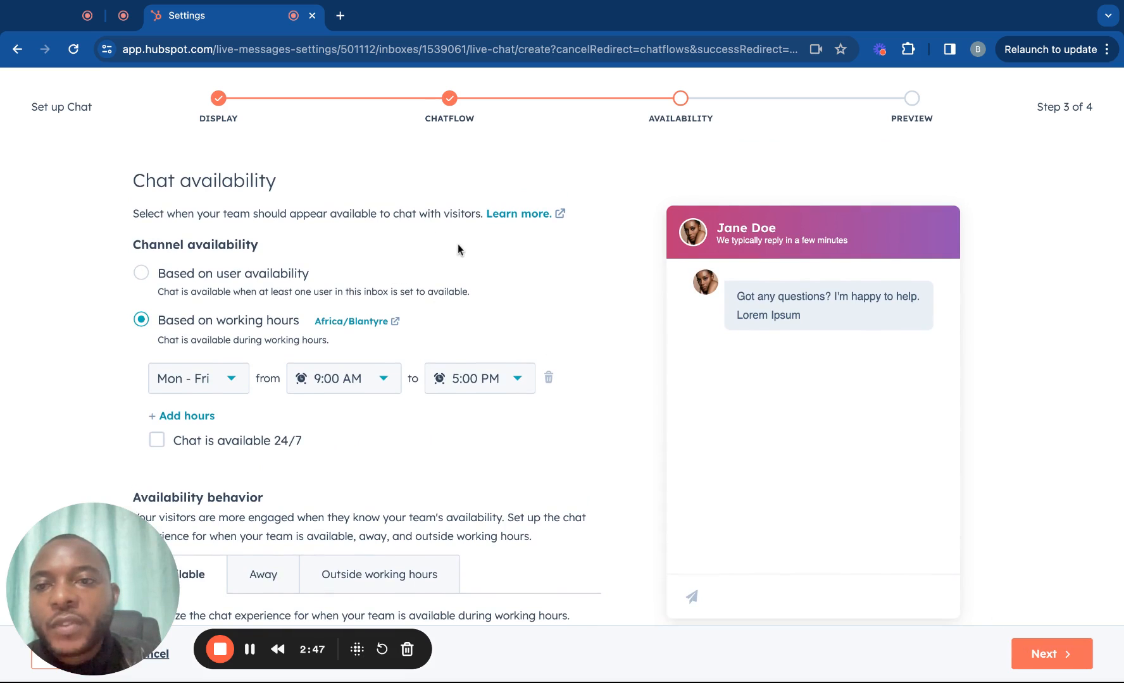
scroll(458, 250, "down", 2)
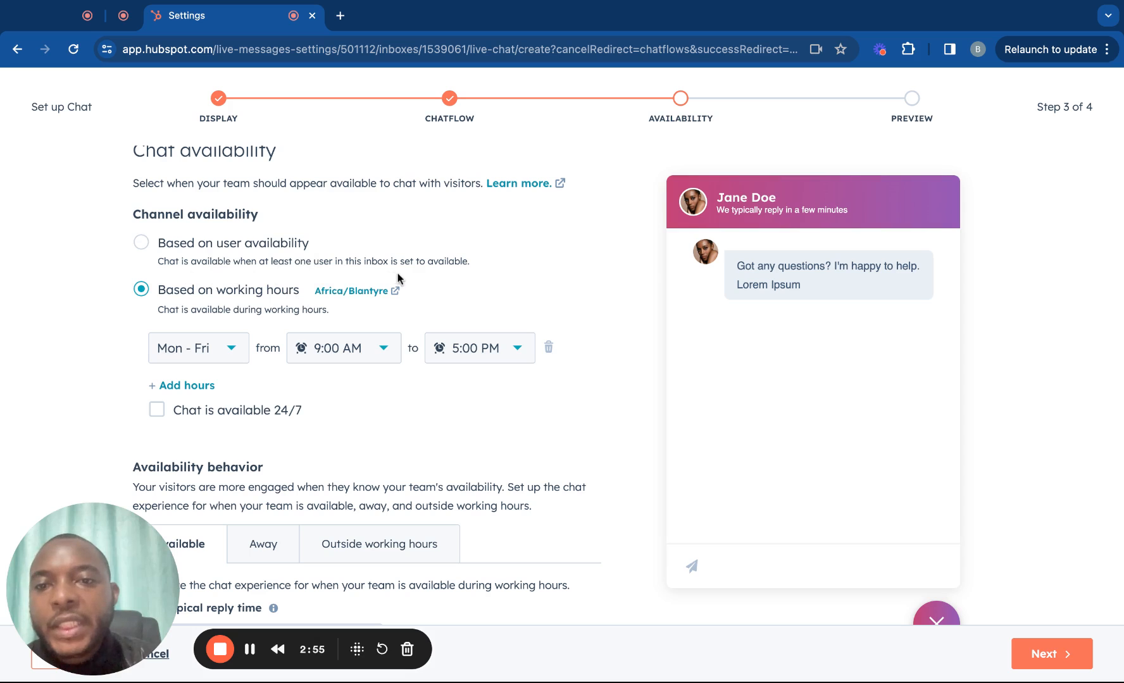
Examine the day and start-time options for channel availability based on working hours.
scroll(475, 285, "down", 1)
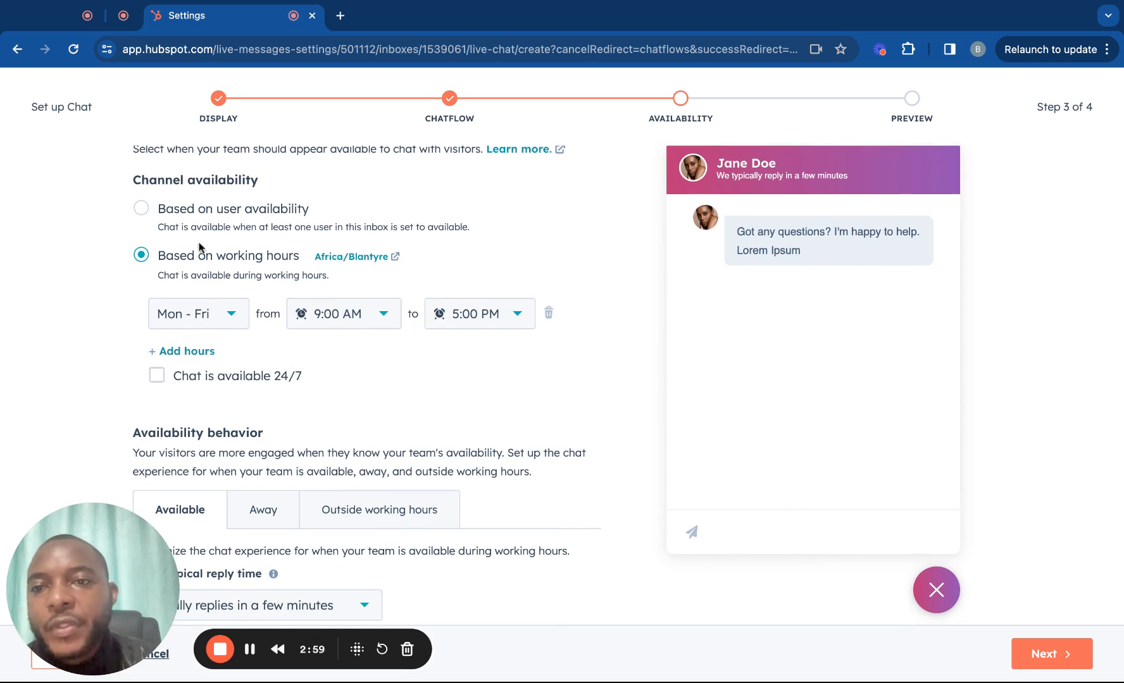
scroll(202, 247, "up", 1)
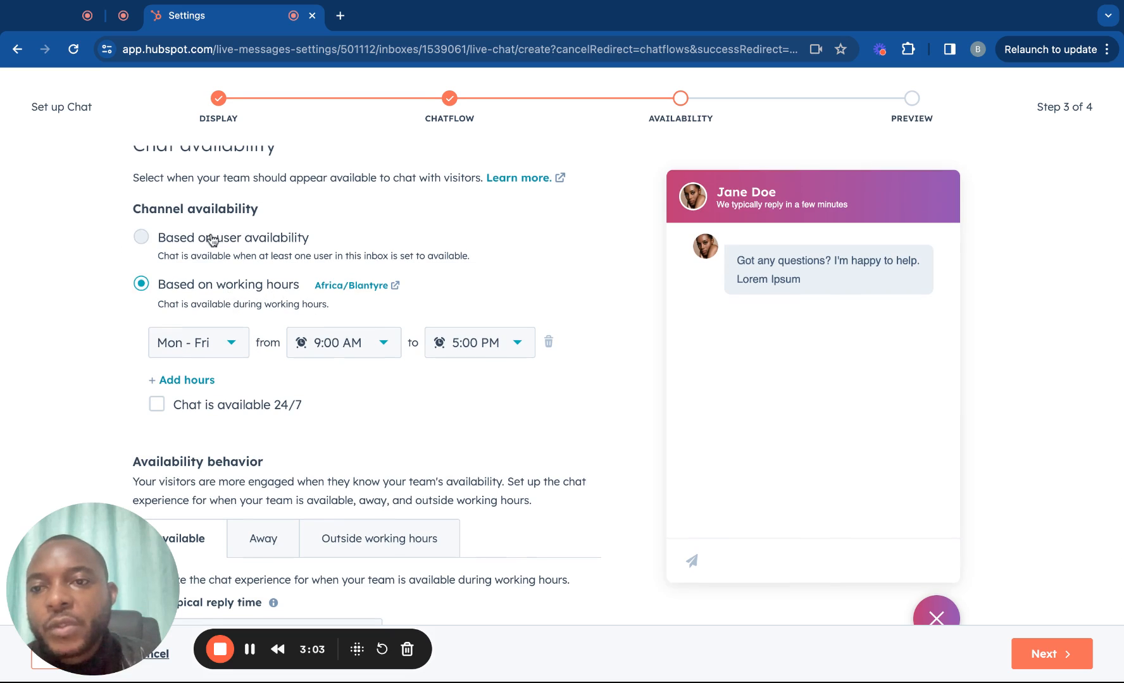
left_click(215, 336)
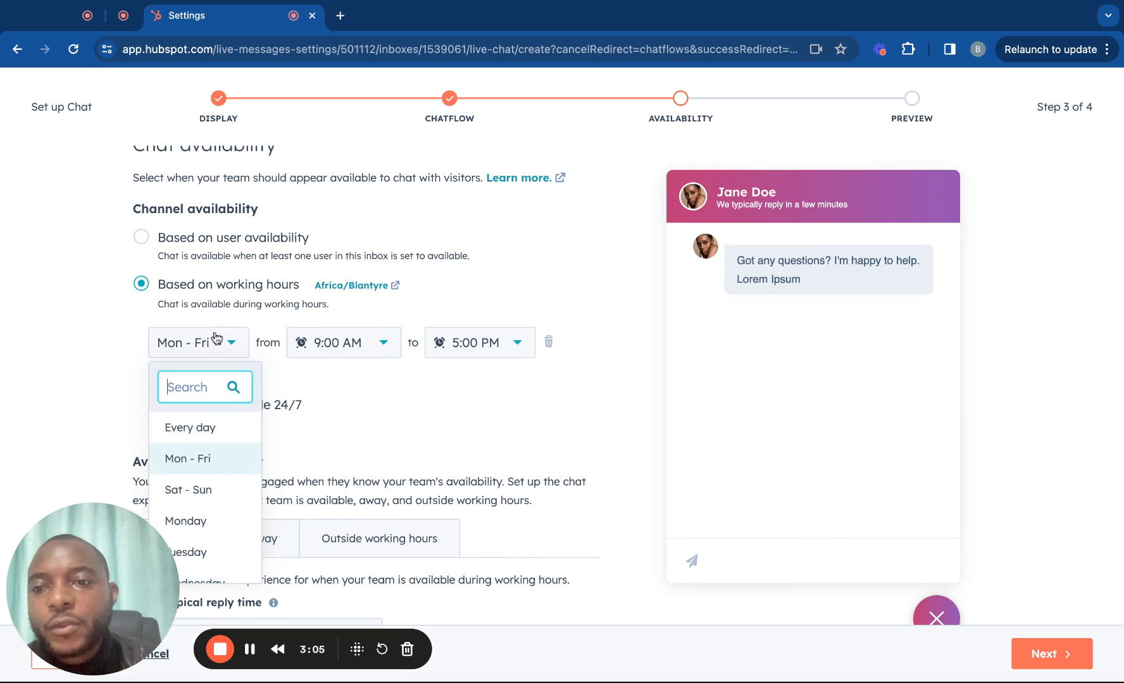
scroll(226, 435, "down", 1)
scroll(226, 436, "down", 2)
scroll(226, 433, "up", 3)
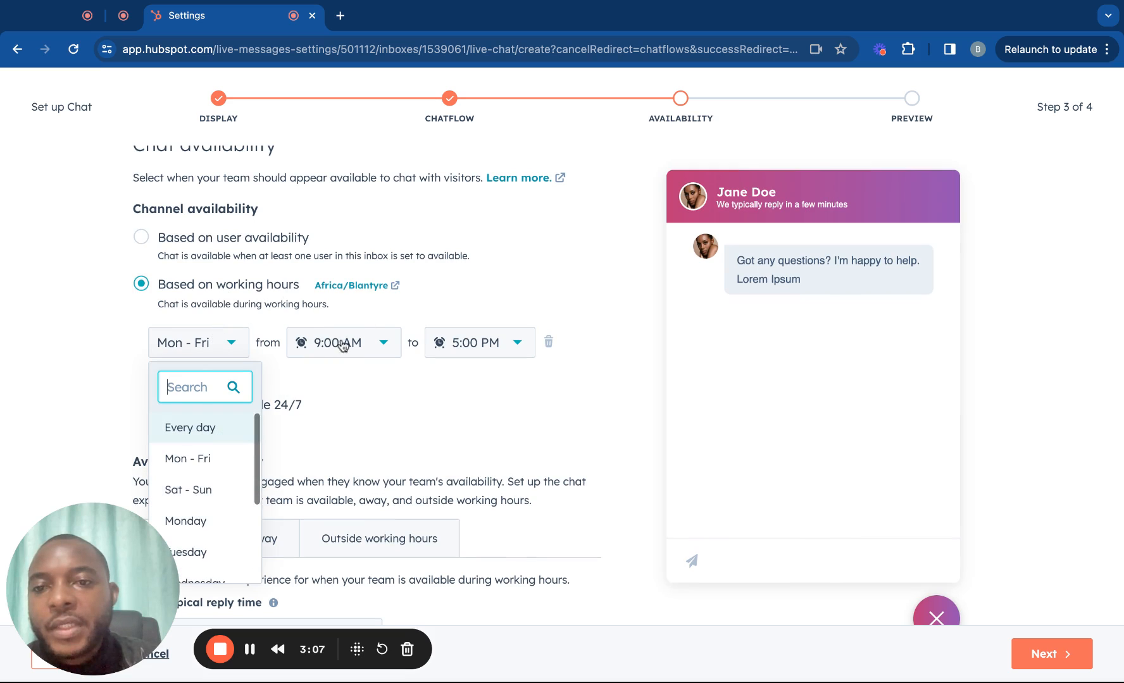
left_click(387, 343)
left_click(471, 407)
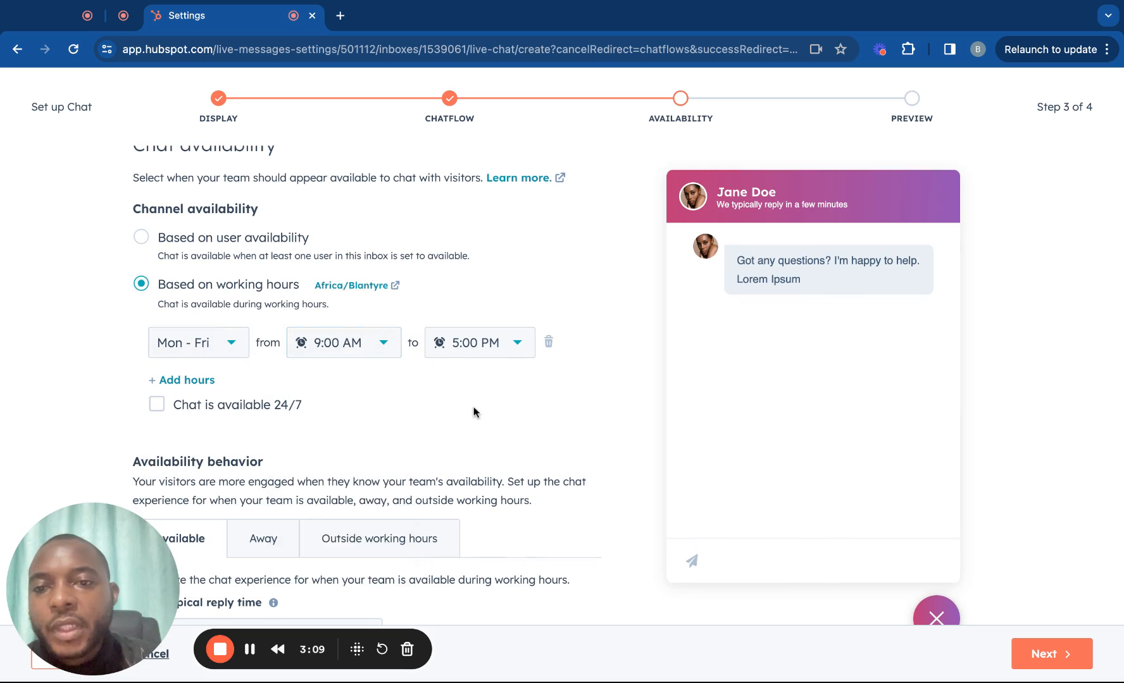
Try making the chat available 24/7, and switch back to the set working hours.
scroll(471, 408, "down", 2)
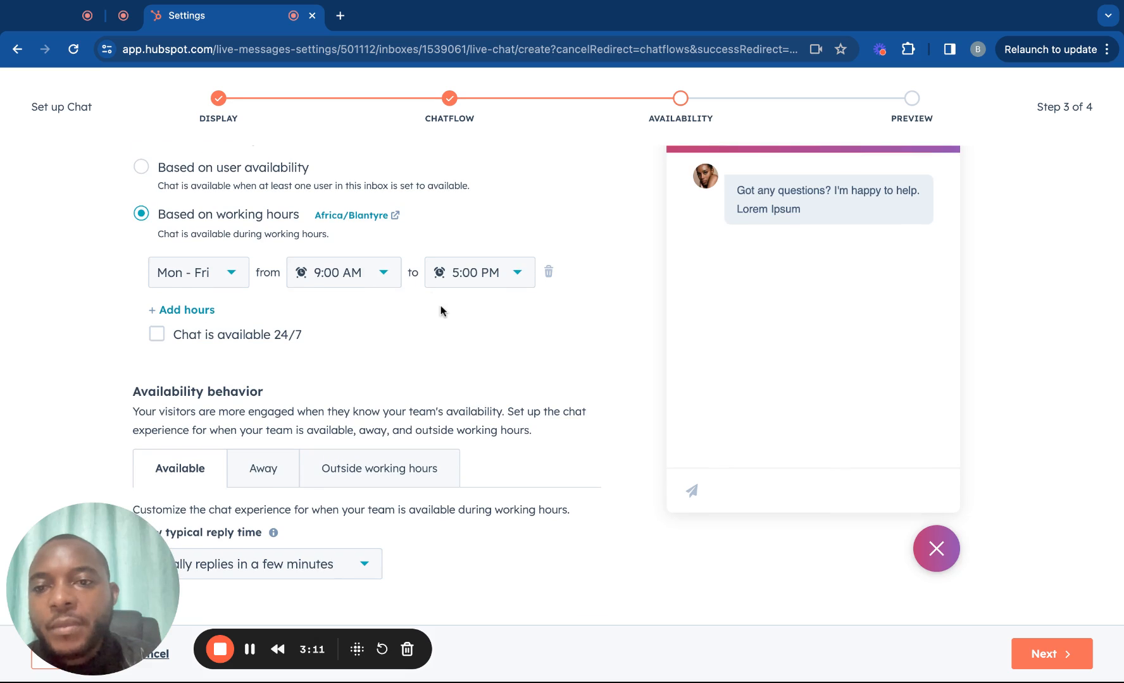
scroll(441, 311, "down", 1)
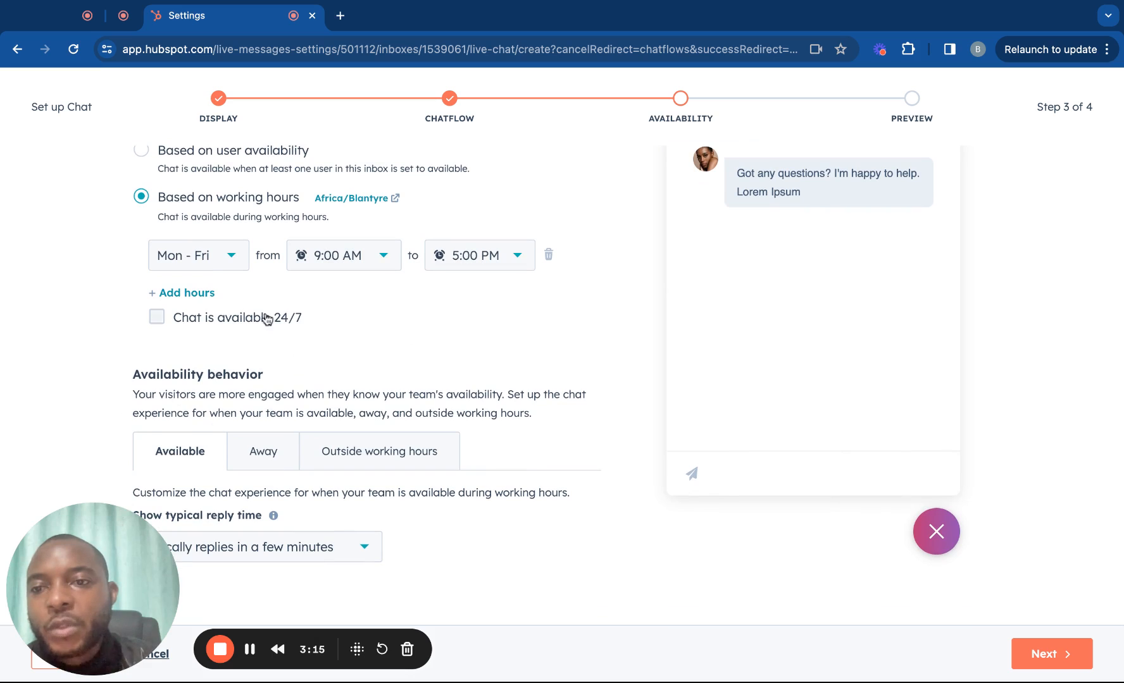
left_click(157, 317)
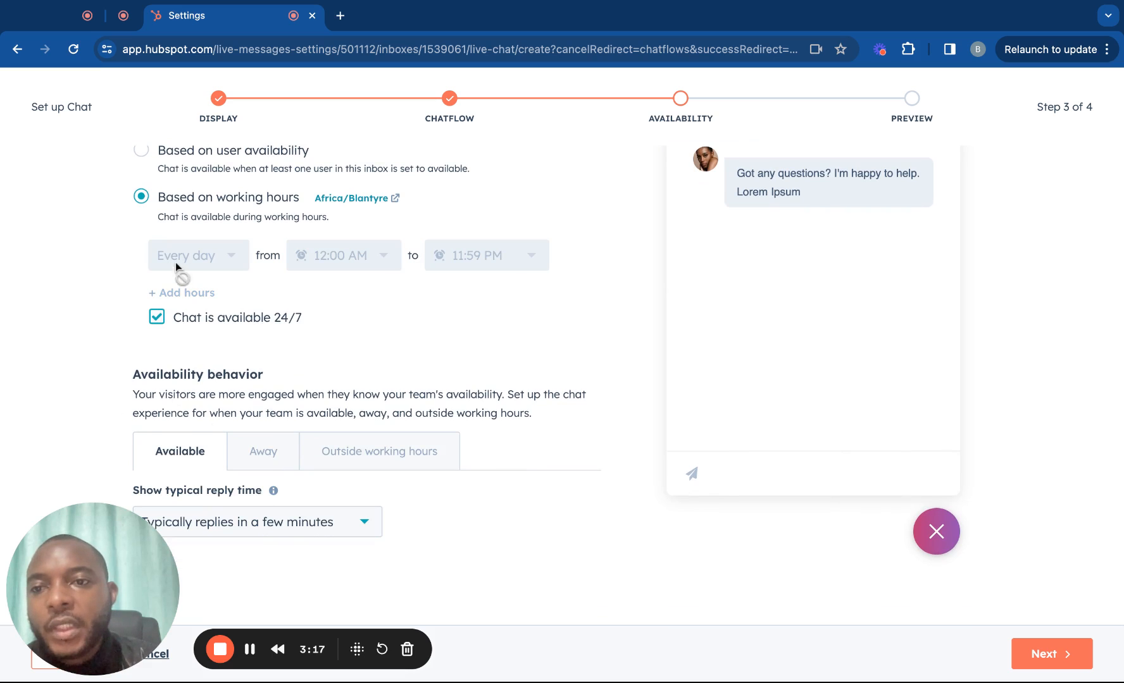
left_click(157, 317)
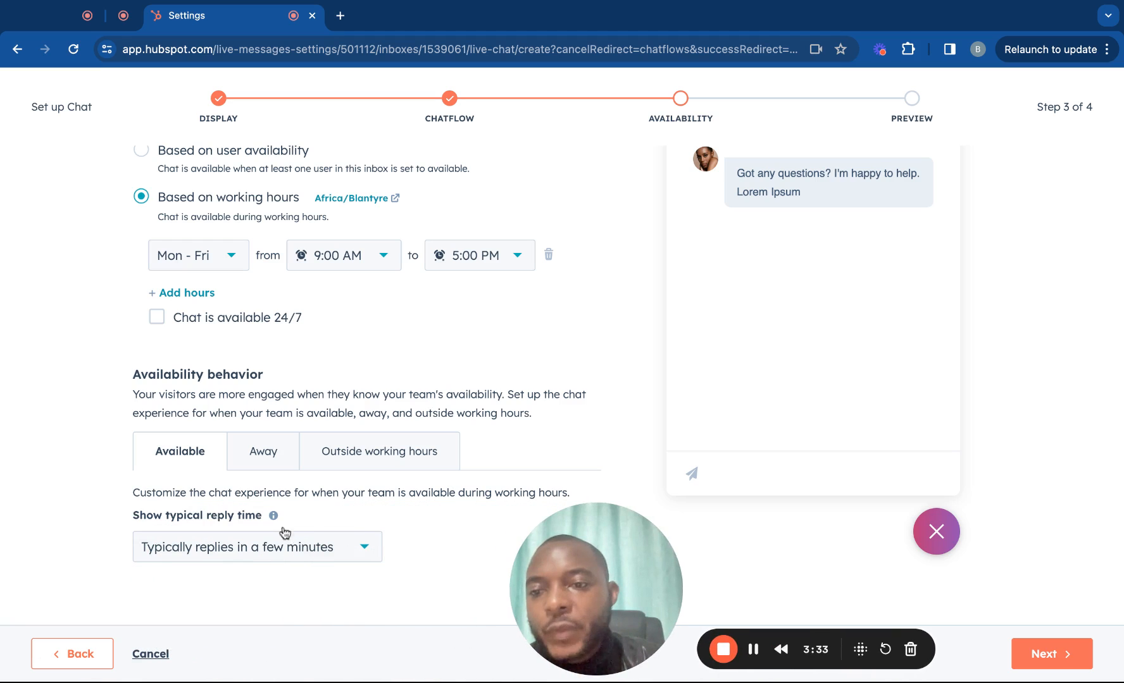
Look through the availability behavior categories and the typical reply time options for when the team is available.
left_click(260, 454)
left_click(374, 454)
left_click(162, 465)
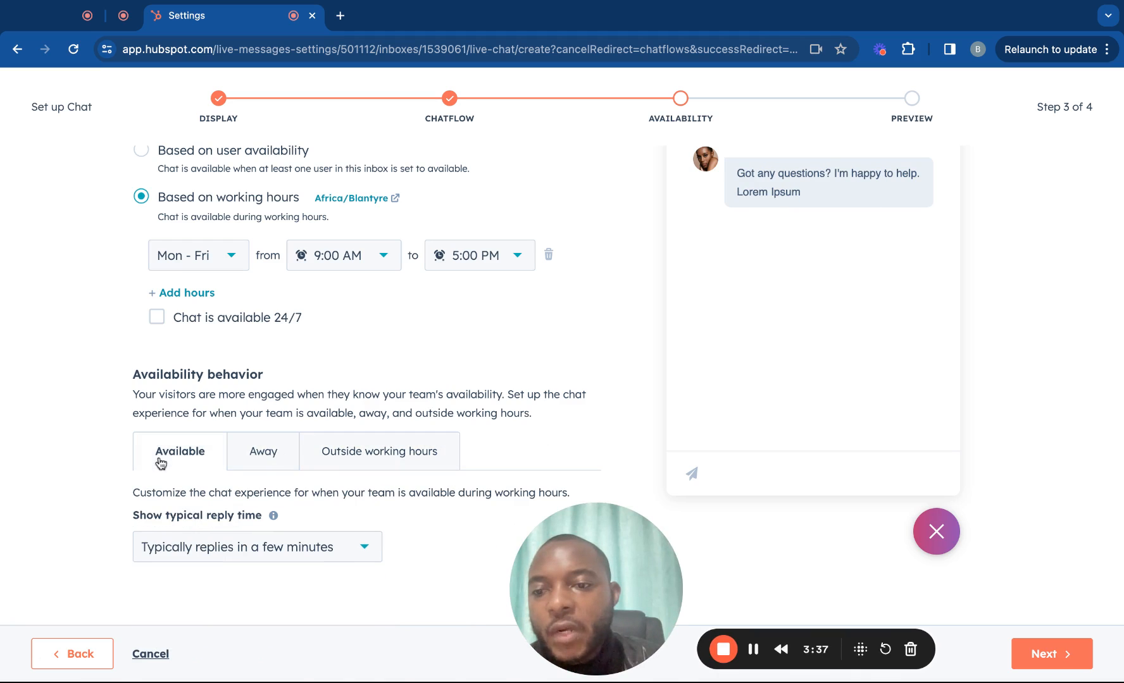
left_click(234, 554)
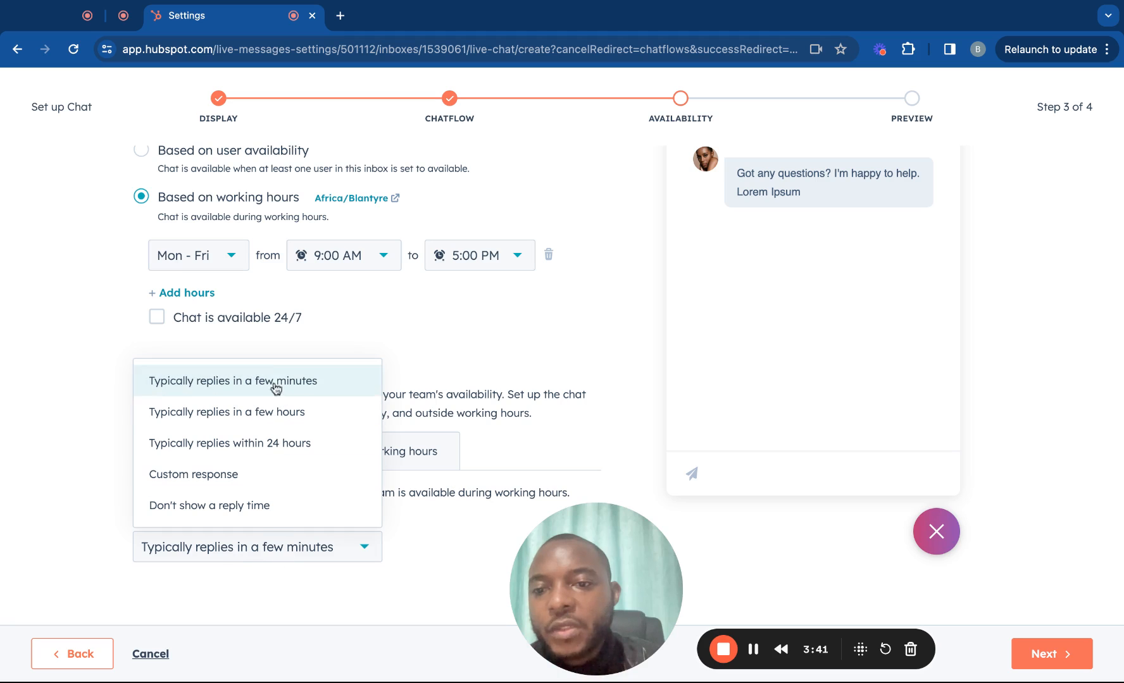
left_click(278, 584)
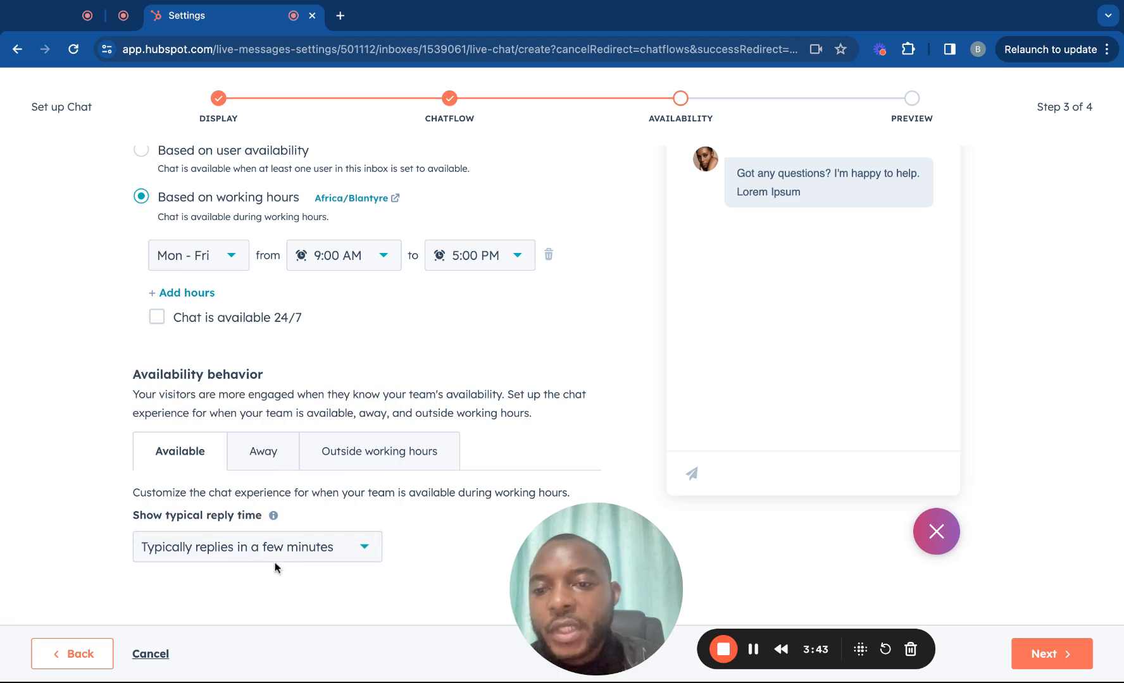
Append "Lorem" to the end of the away message shown when the team is away during working hours.
left_click(265, 453)
scroll(268, 521, "down", 3)
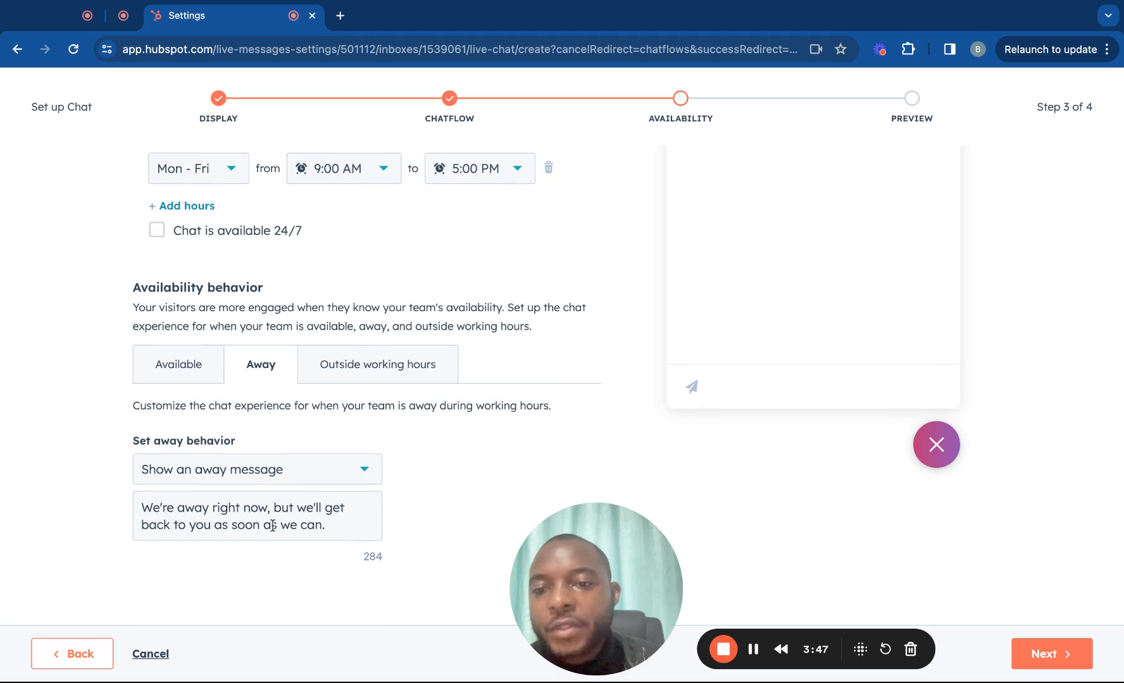
left_click(354, 520)
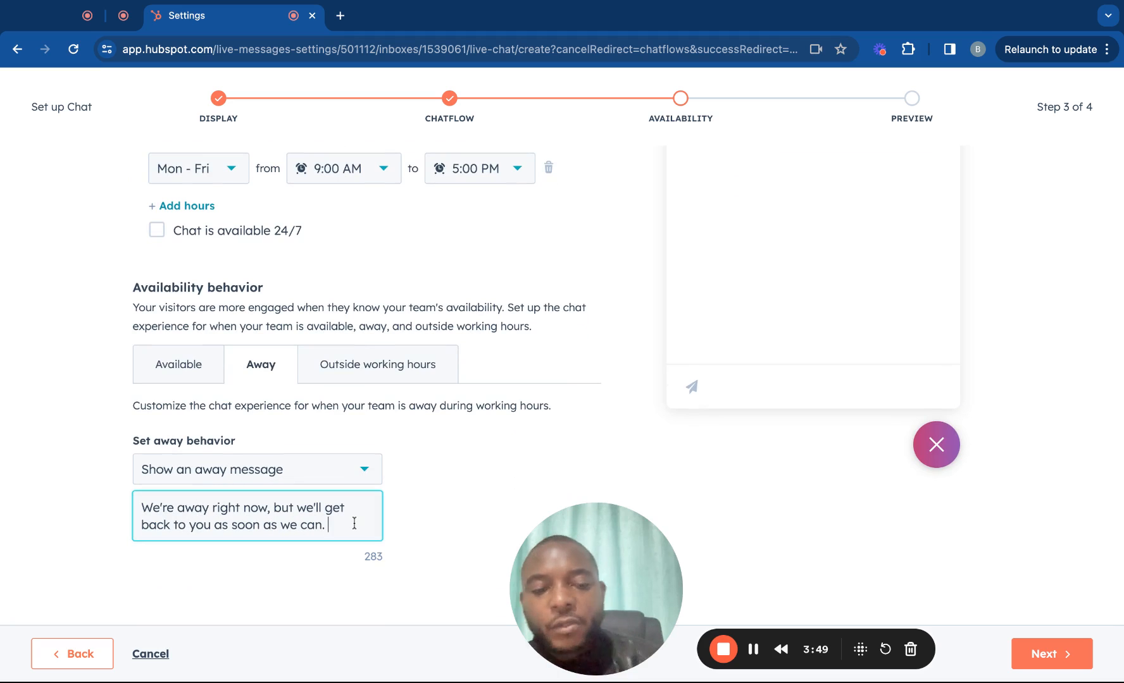
type("Lore")
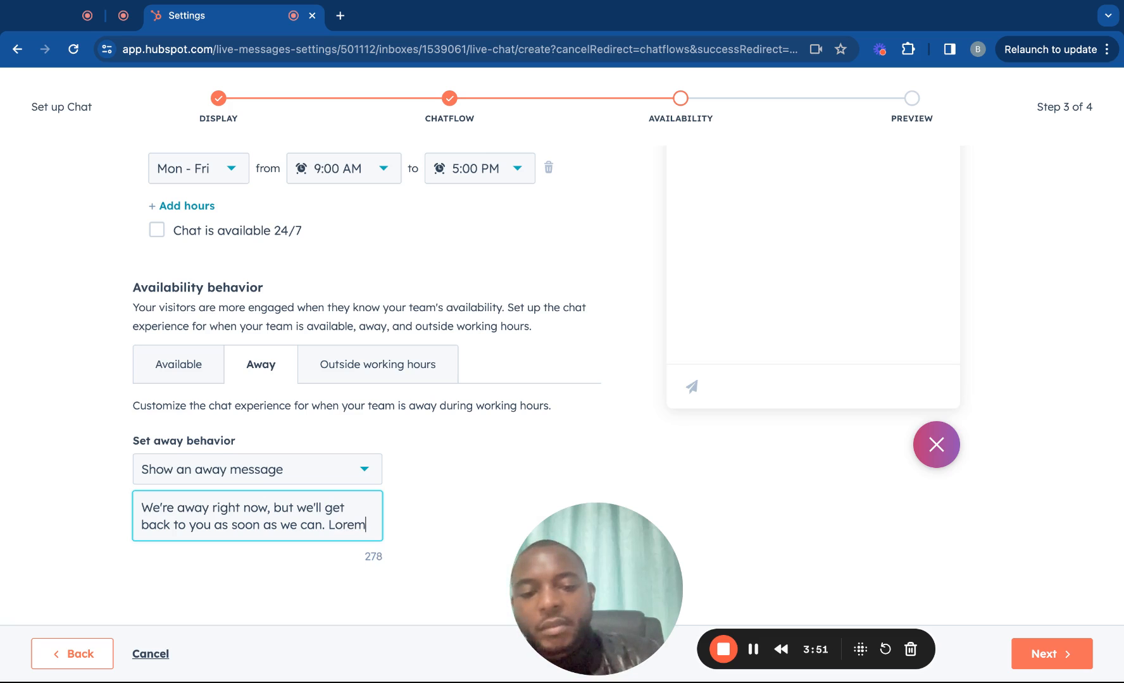
type("m")
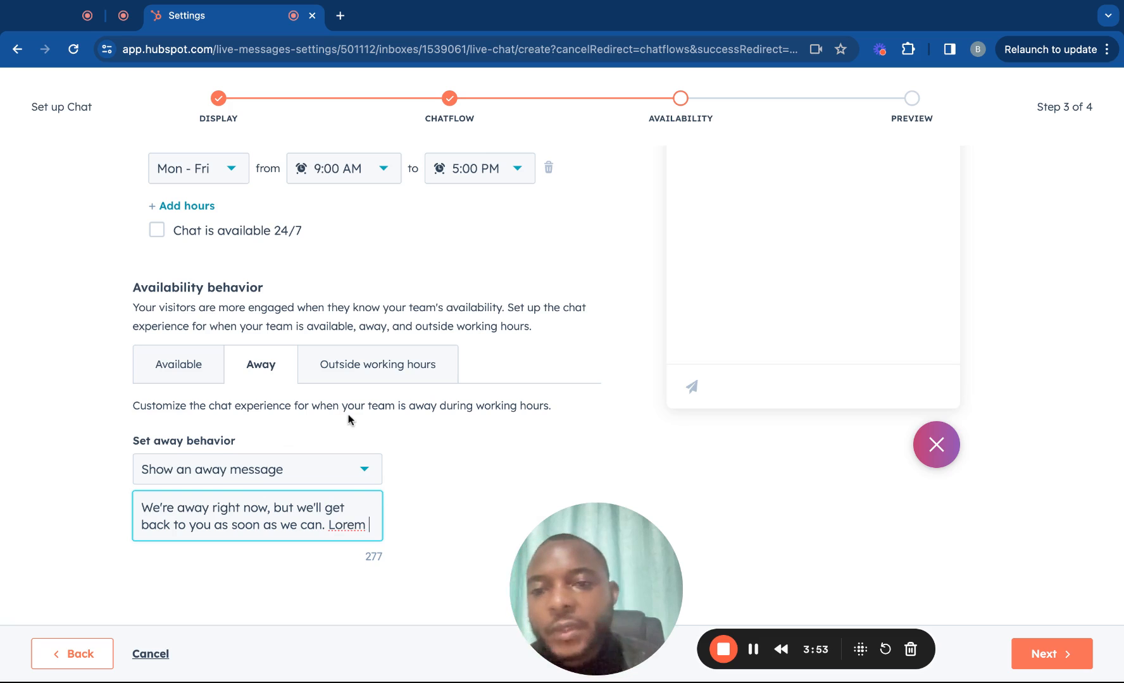
Examine the offline behavior options for chats outside working hours.
left_click(343, 364)
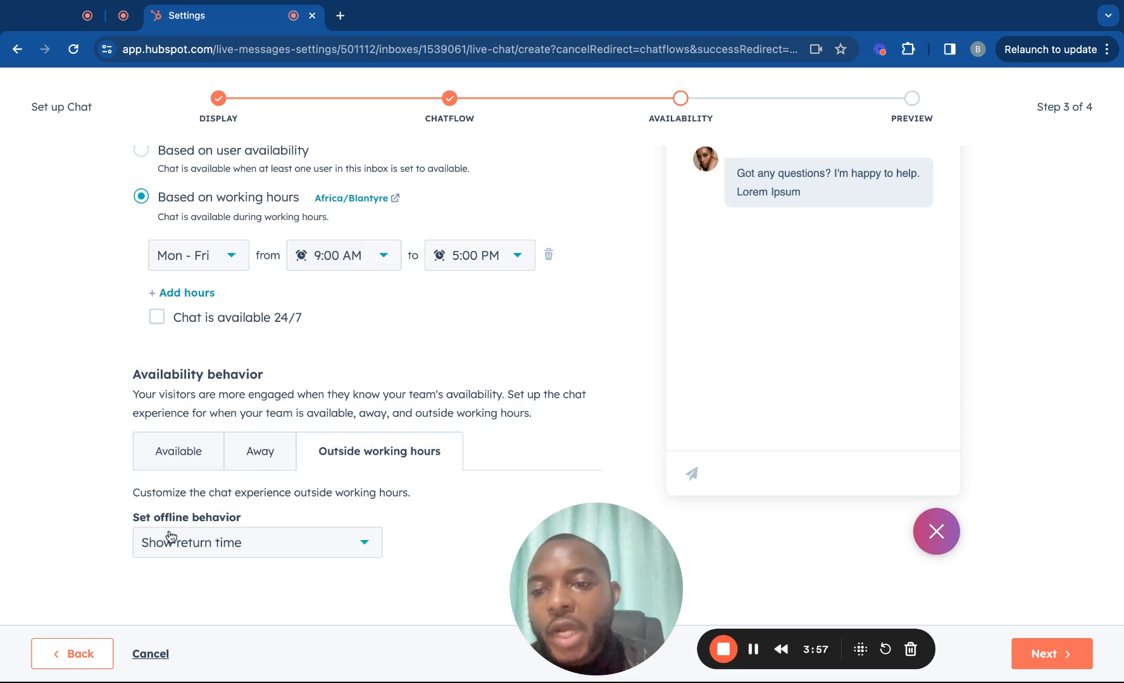
left_click(283, 552)
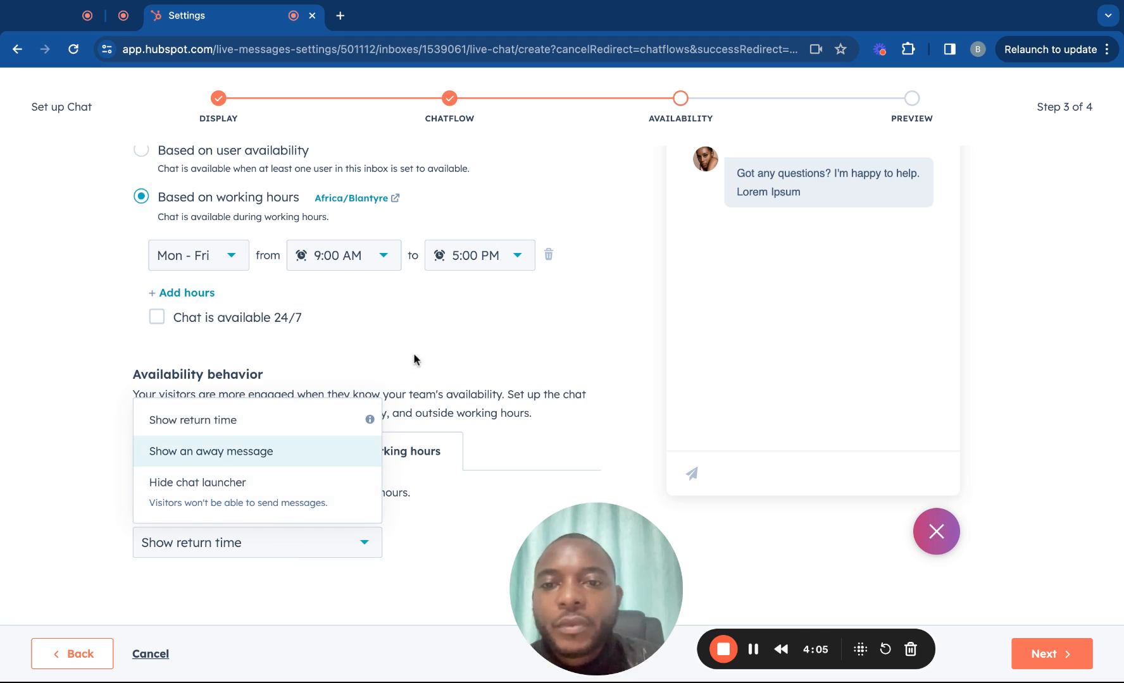
left_click(384, 453)
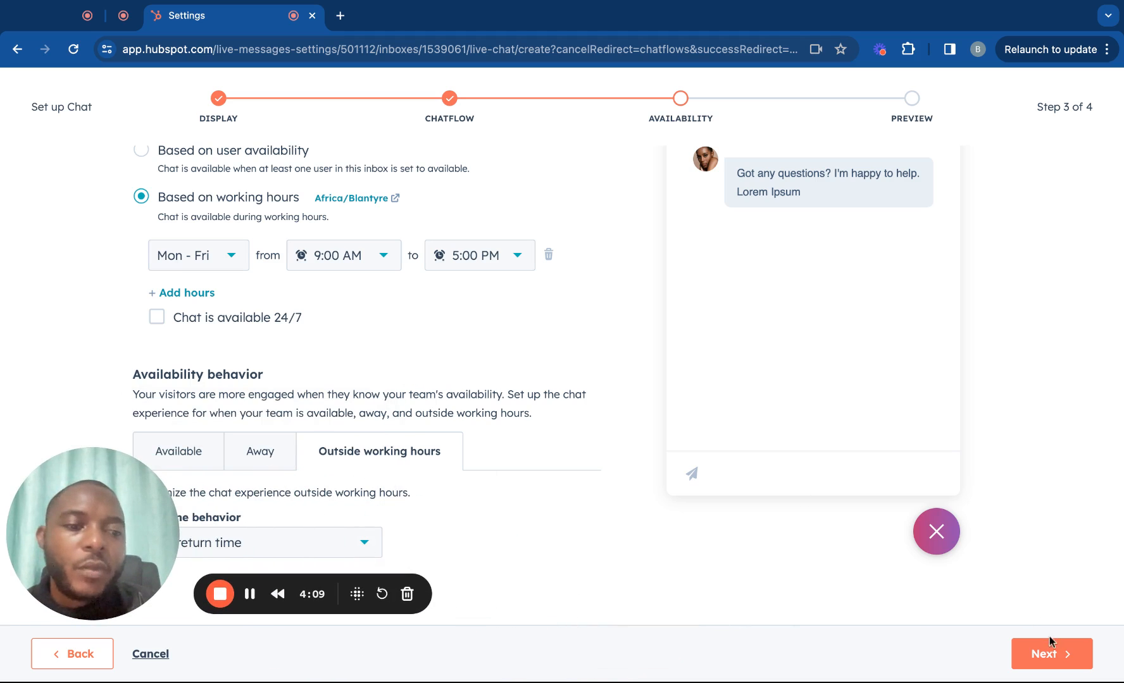
Continue to the preview stage and check the chat widget's desktop preview.
left_click(1050, 653)
scroll(977, 550, "down", 5)
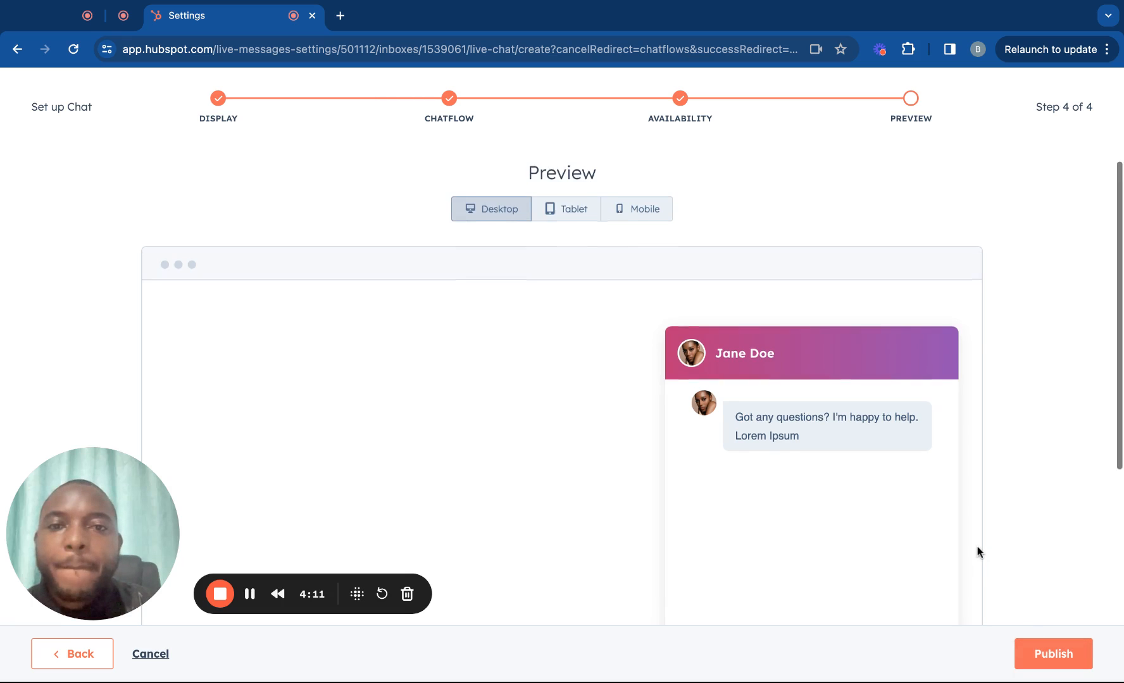
scroll(977, 552, "up", 8)
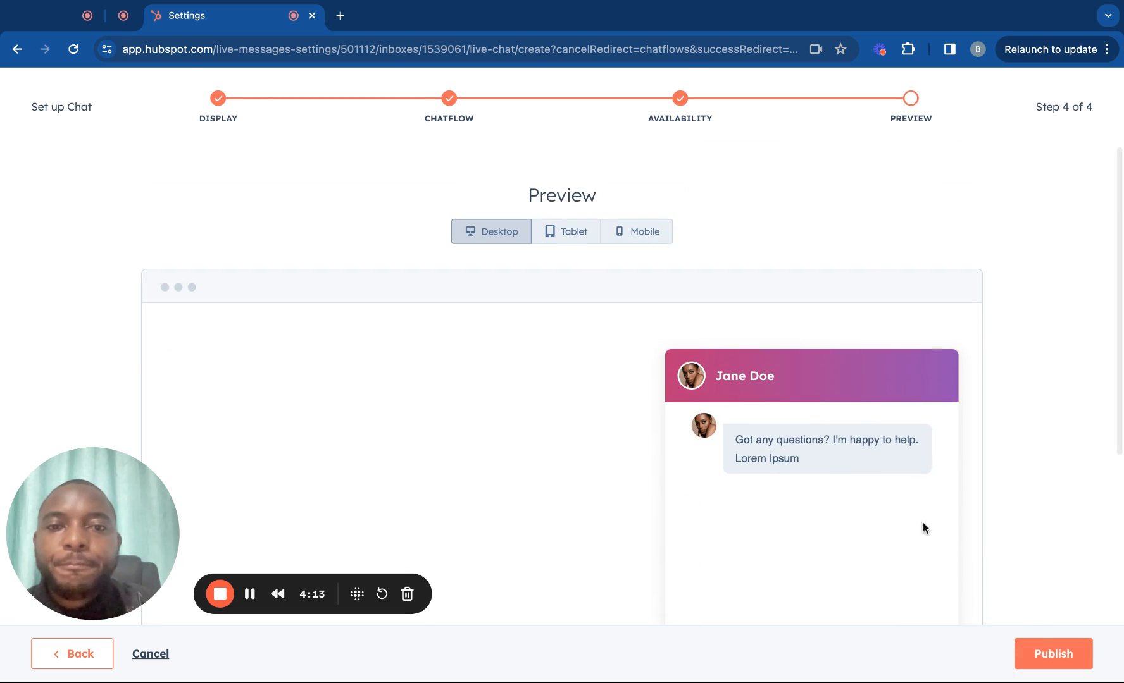
scroll(854, 483, "down", 1)
scroll(854, 483, "down", 2)
scroll(855, 479, "up", 1)
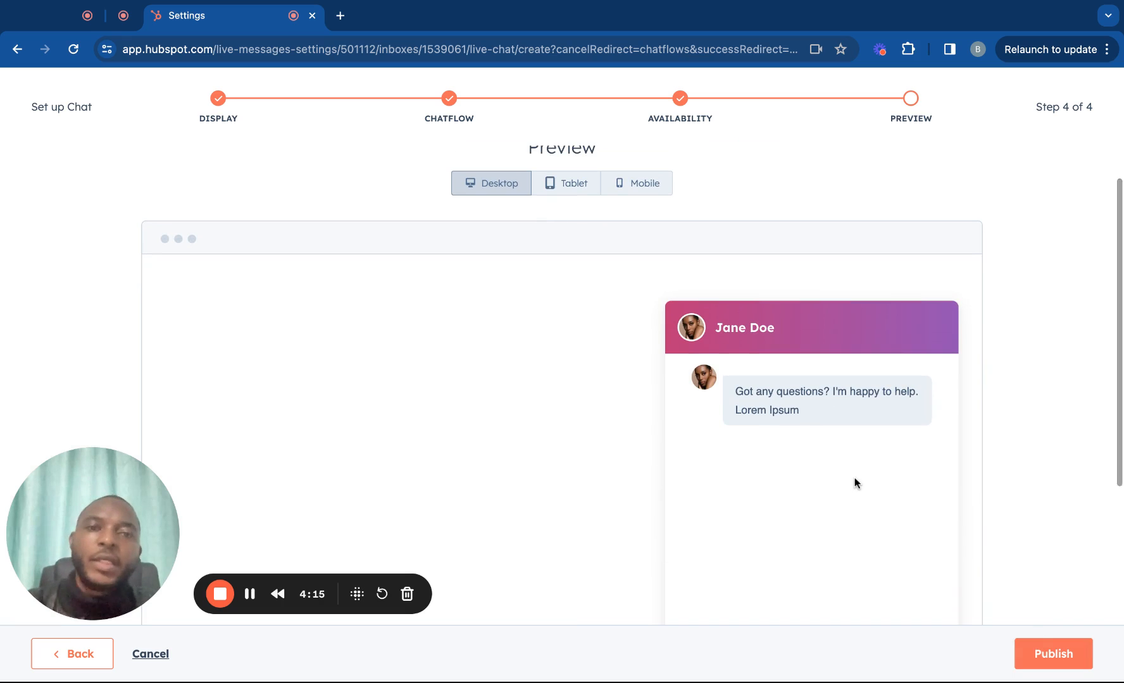
scroll(855, 479, "down", 6)
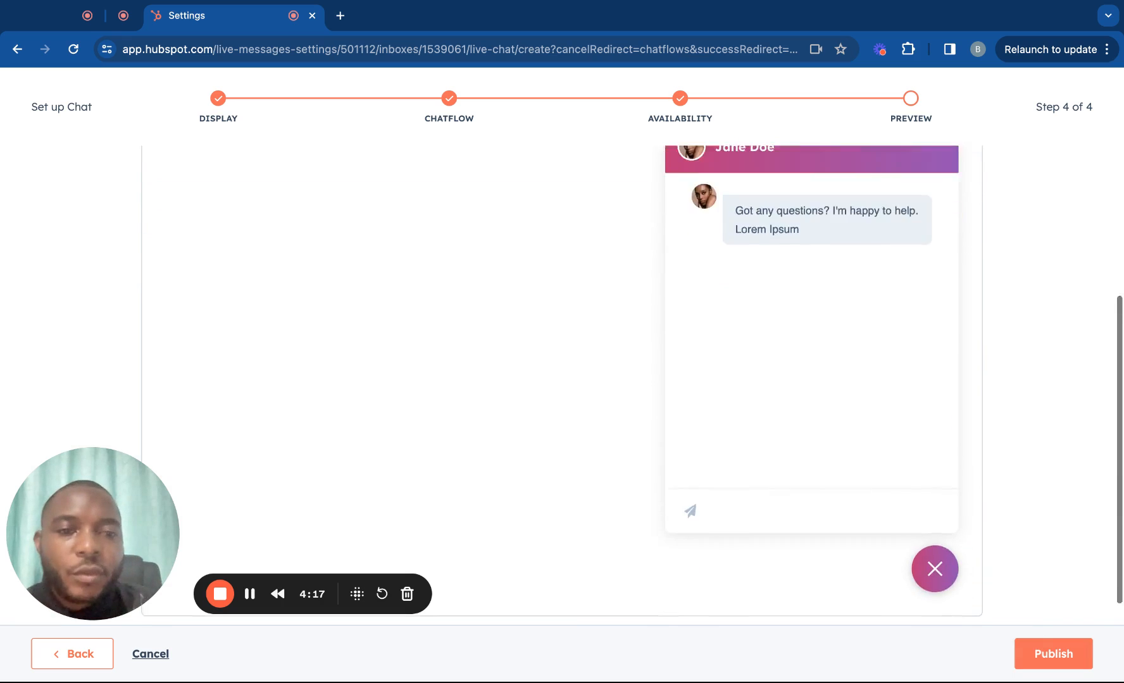
scroll(856, 479, "up", 6)
scroll(562, 405, "up", 1)
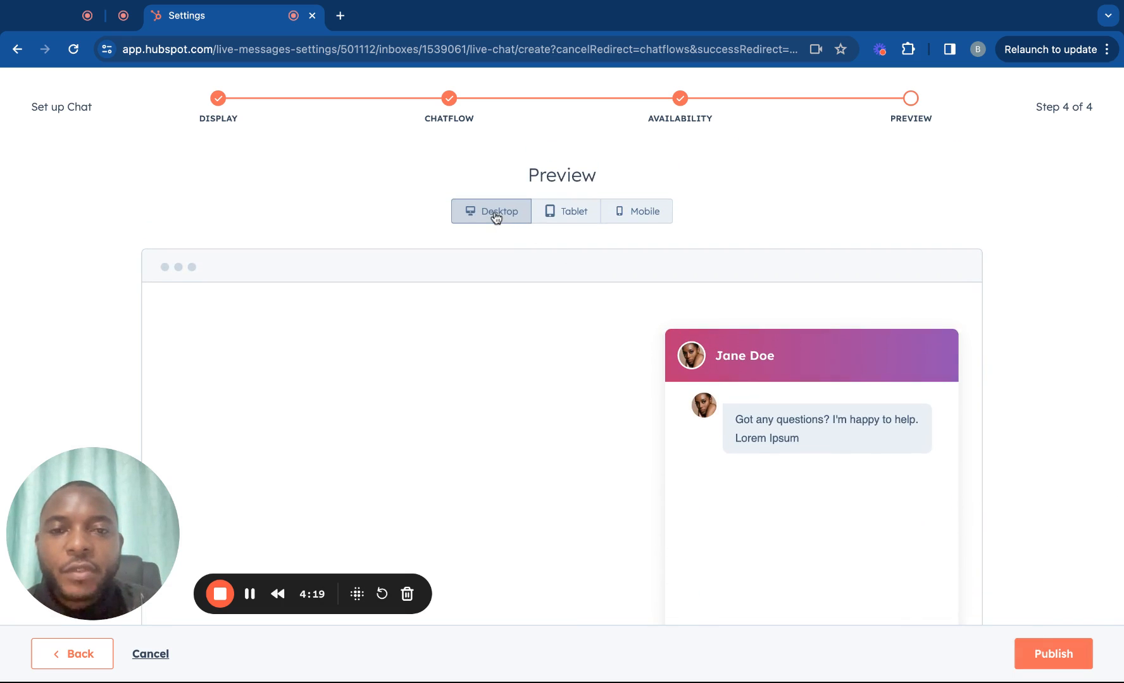
Preview the chat widget on tablet and mobile, closing and reopening the chat window in the mobile view.
left_click(572, 215)
scroll(579, 260, "down", 5)
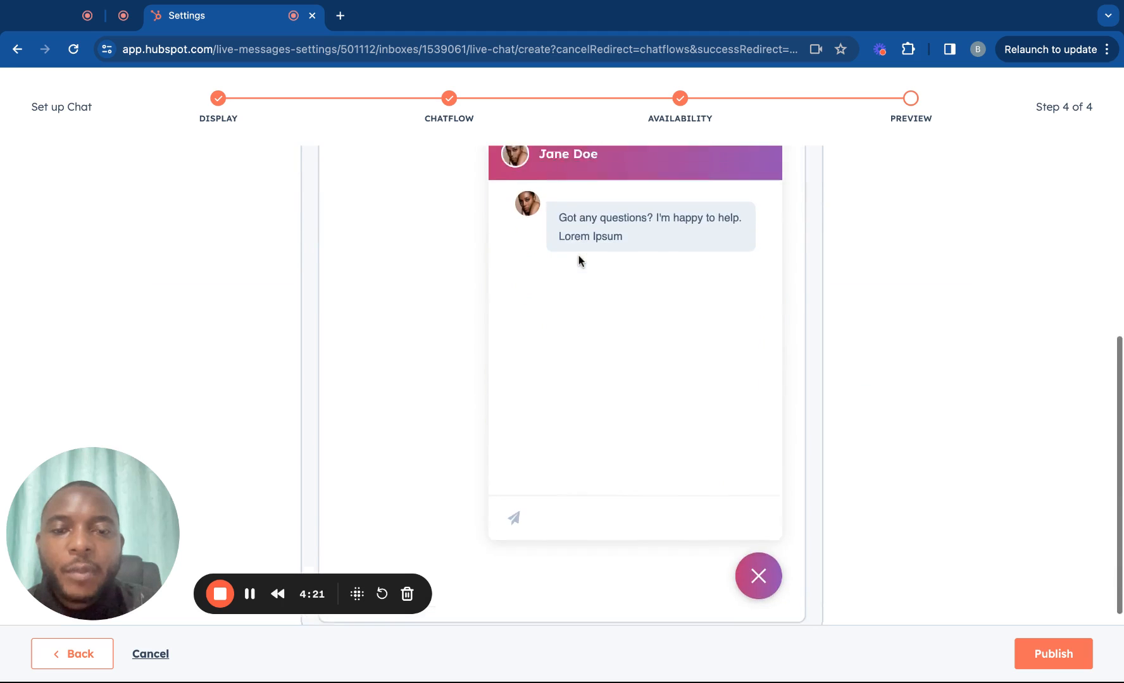
scroll(601, 253, "up", 5)
left_click(639, 231)
scroll(629, 324, "down", 5)
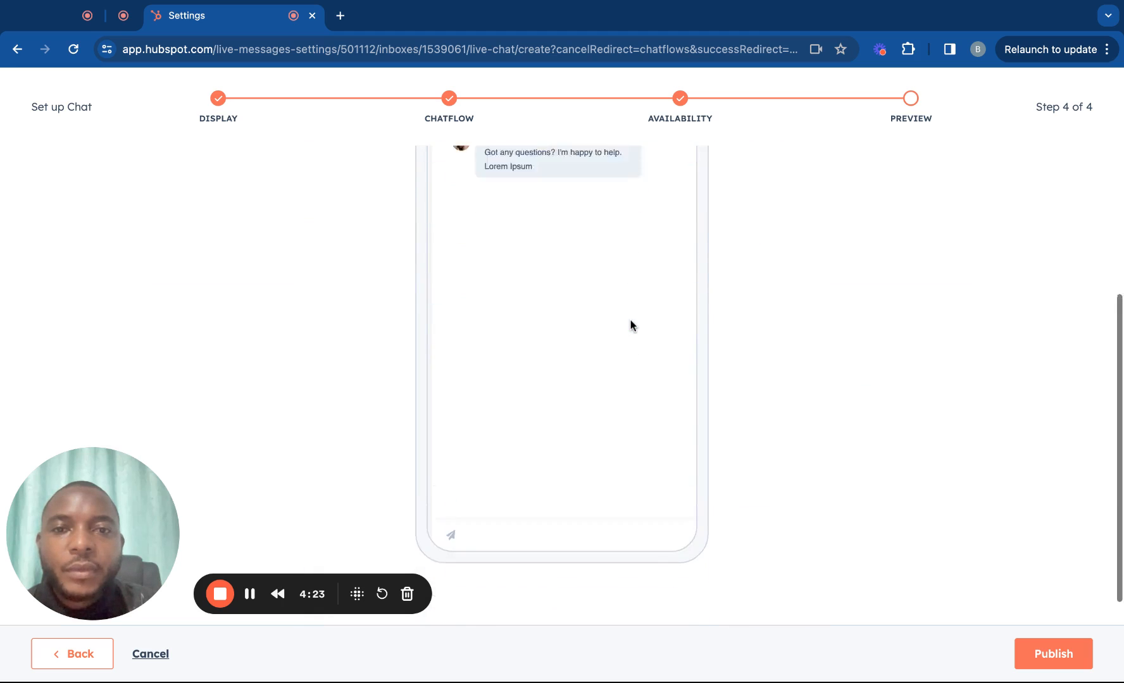
scroll(630, 325, "up", 5)
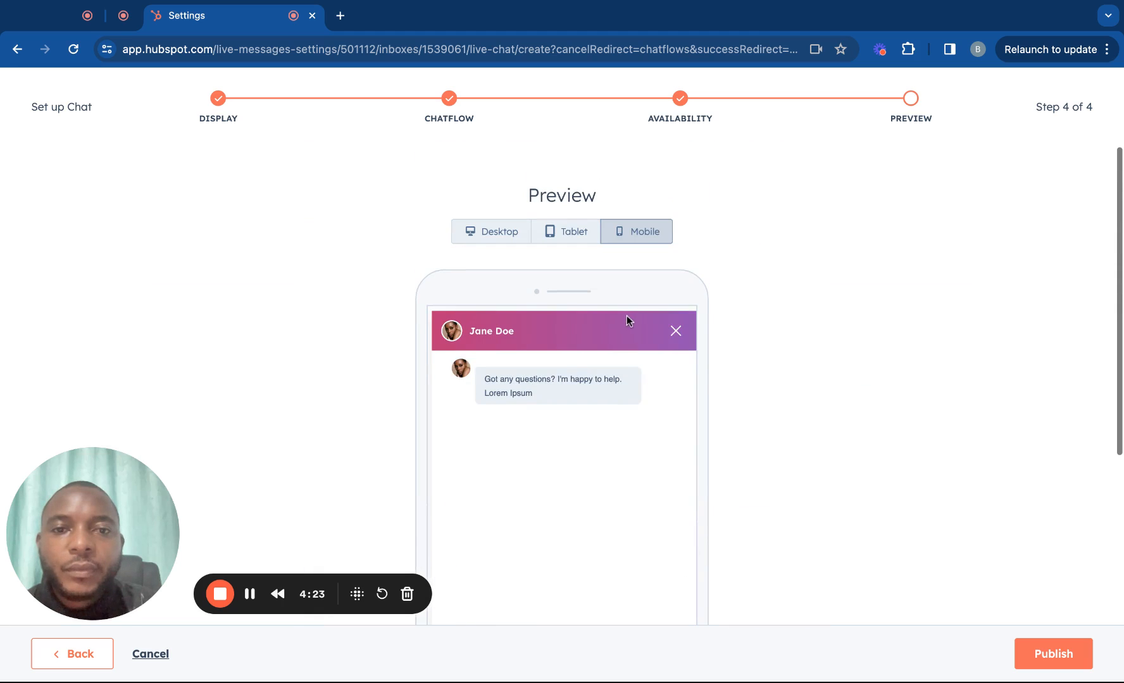
left_click(675, 331)
scroll(679, 329, "down", 5)
left_click(672, 491)
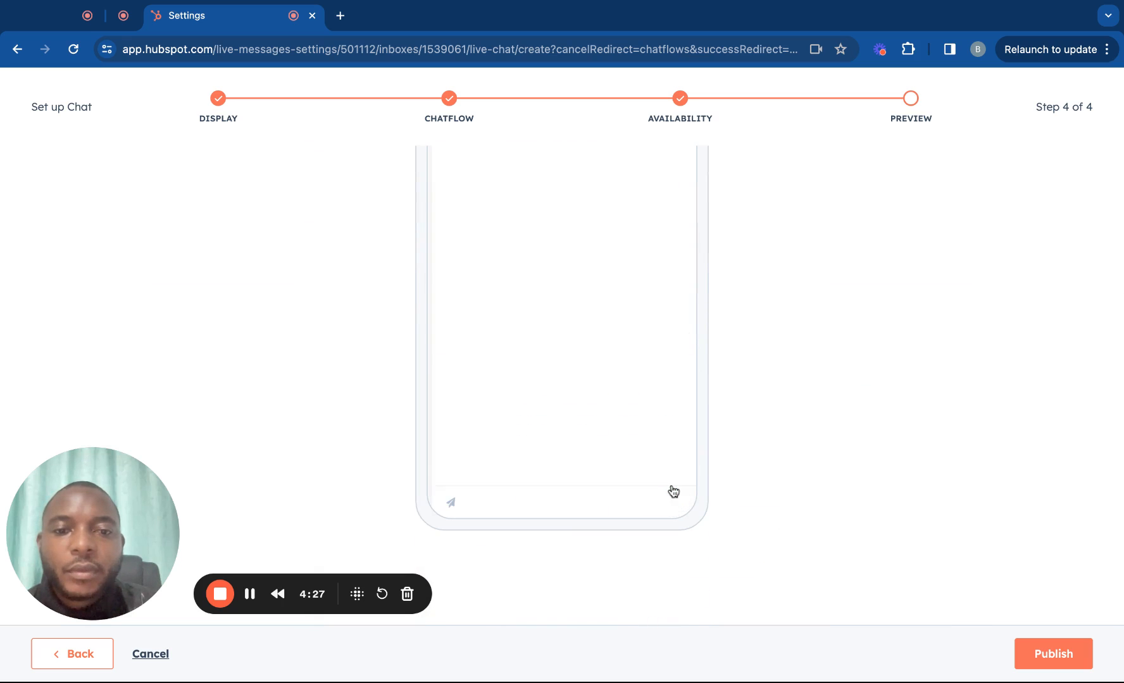
Return to the desktop preview and publish the live chat widget.
scroll(673, 492, "up", 5)
left_click(515, 233)
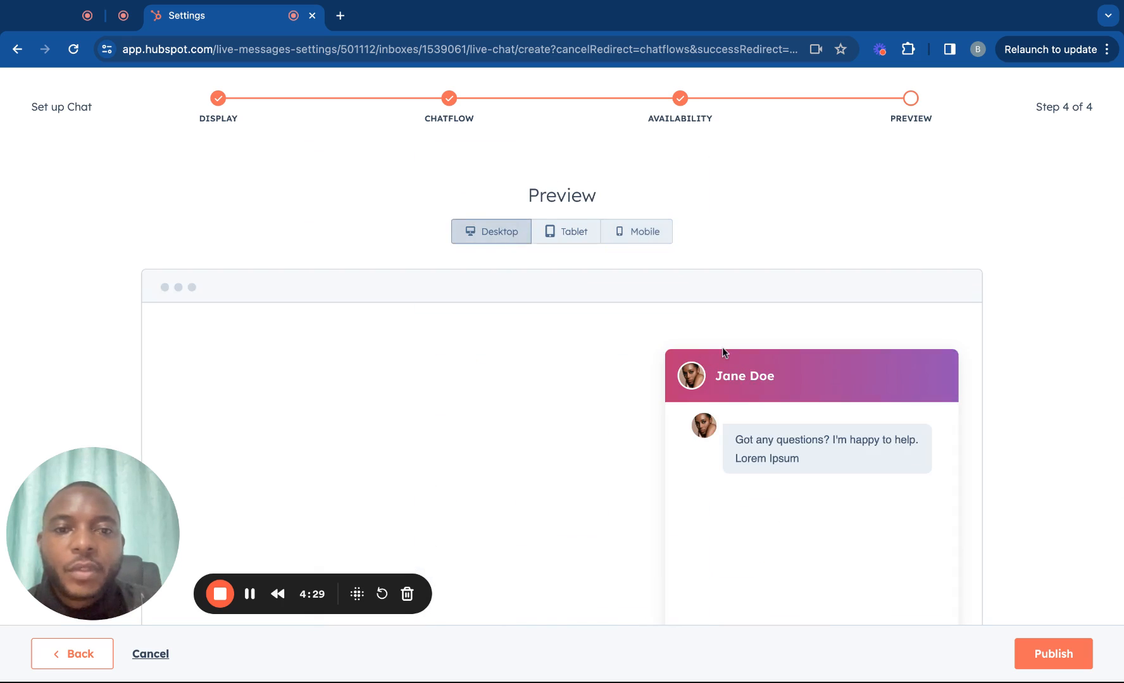
scroll(722, 347, "down", 5)
left_click(1039, 651)
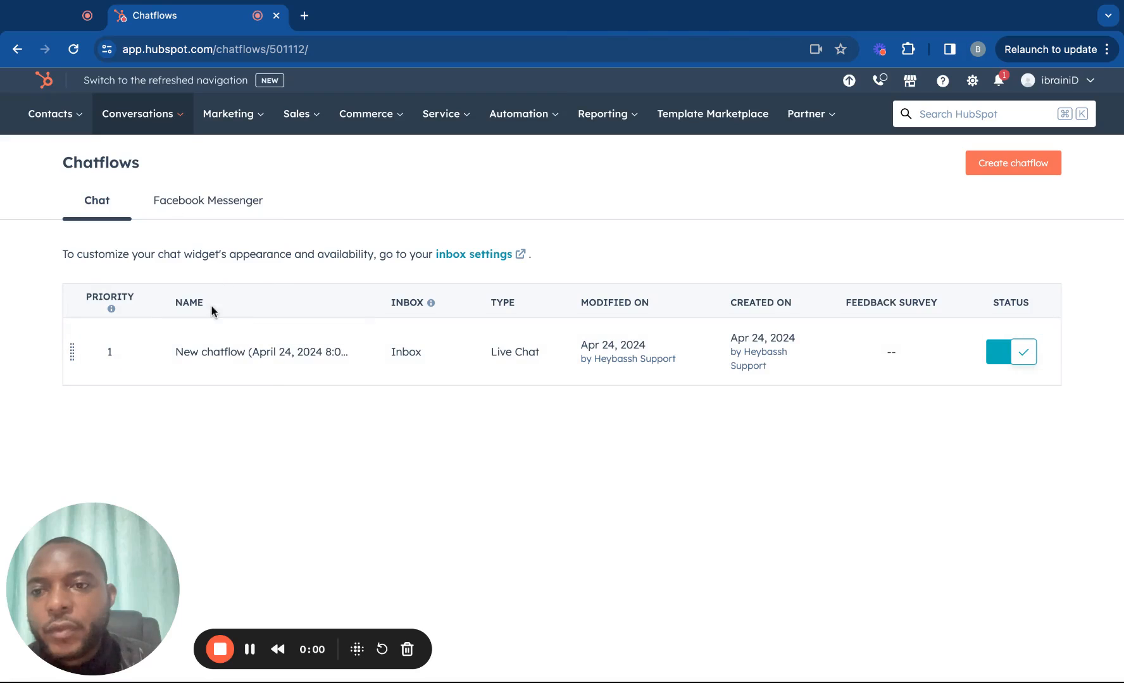
Open the new live chat chatflow from the Chatflows list for editing and expand its welcome message settings.
left_click(177, 114)
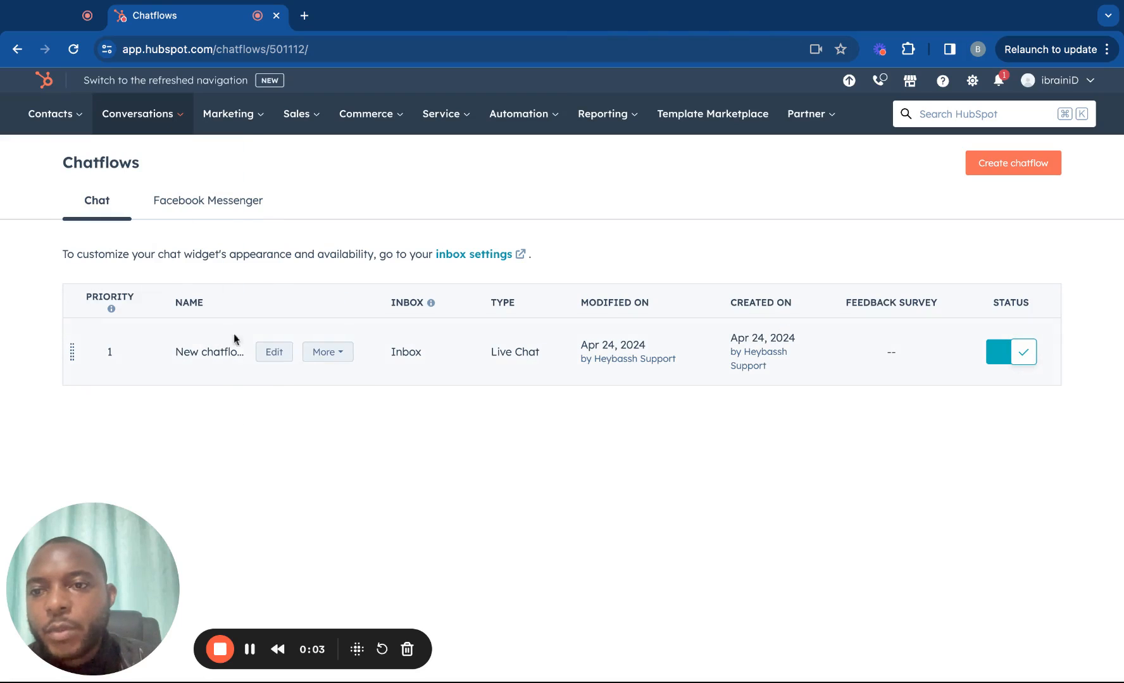
mouse_move(157, 117)
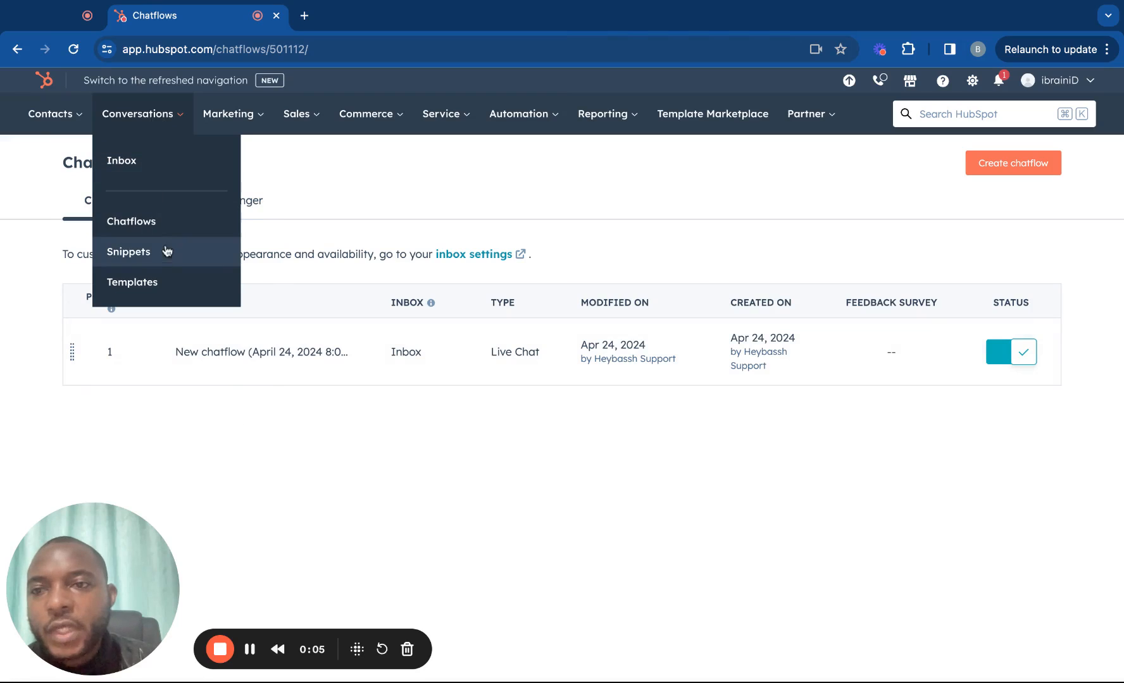
left_click(139, 222)
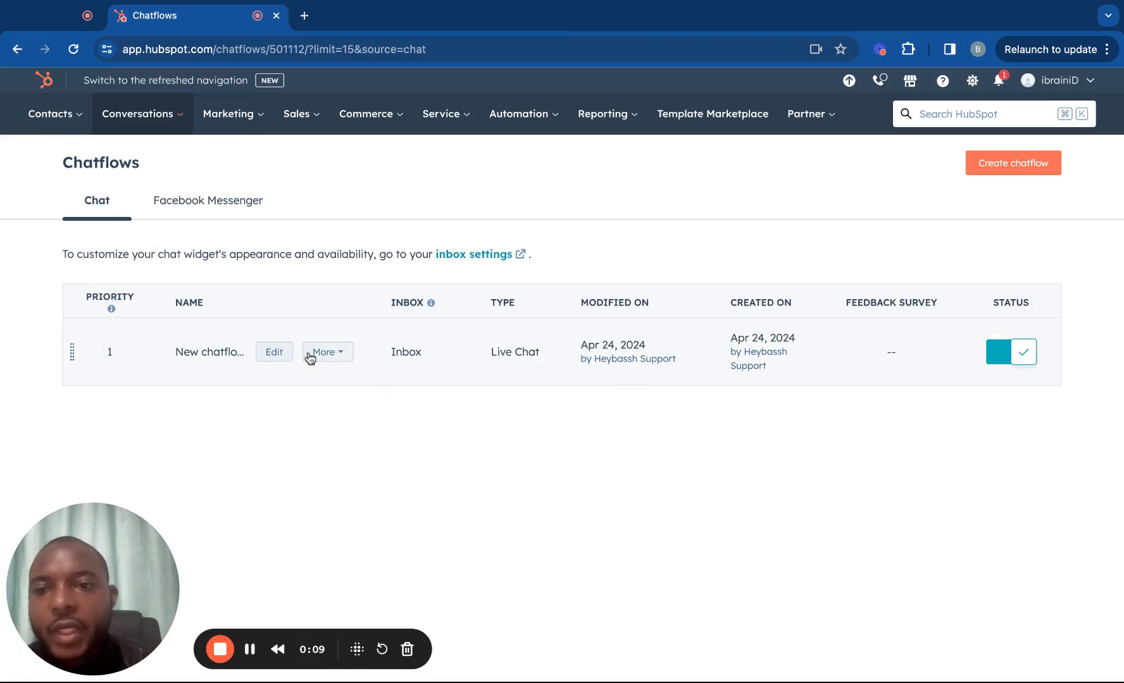
left_click(282, 357)
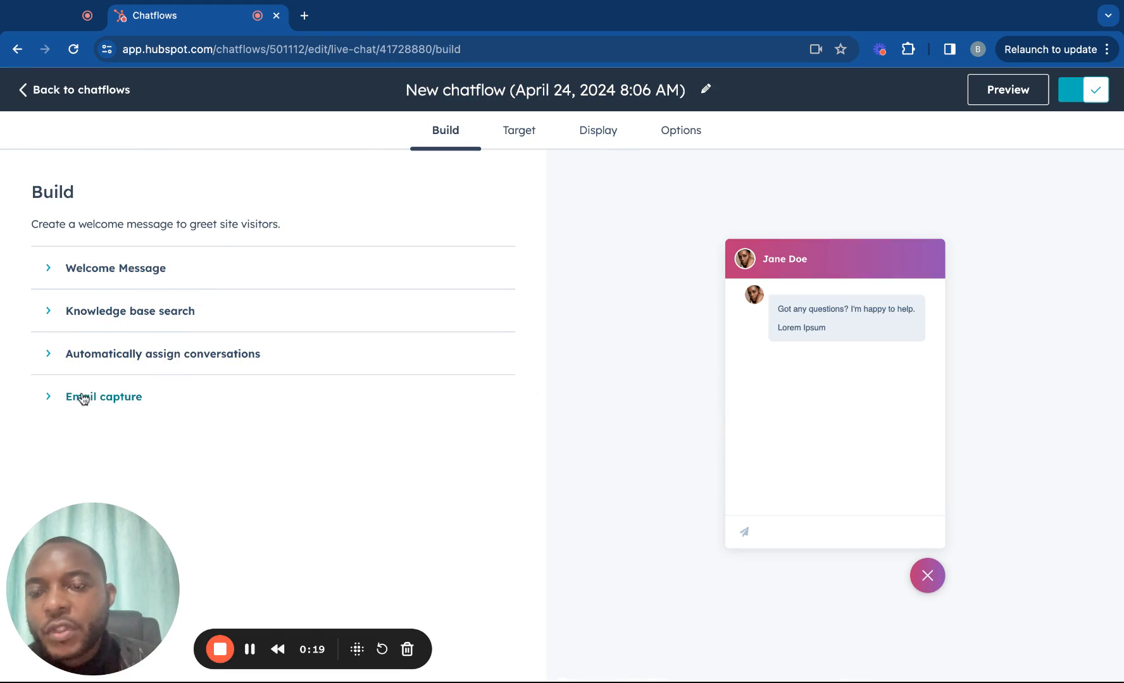
left_click(53, 270)
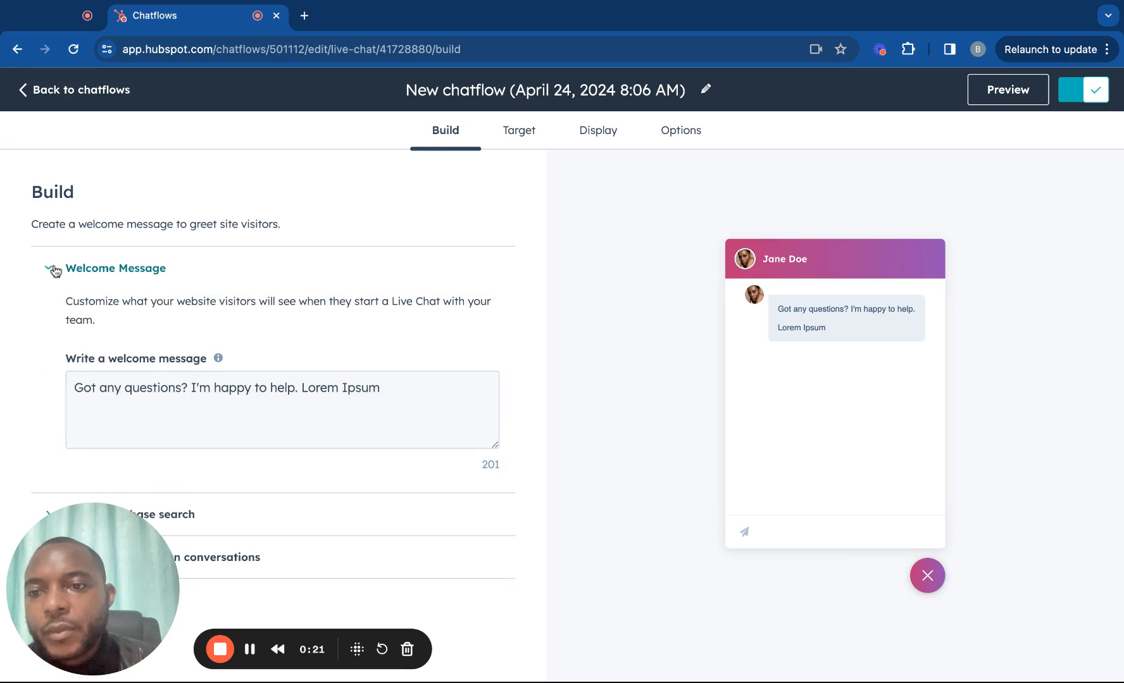
Review the Knowledge base search, Automatically assign conversations and Email capture sections of the chatflow's build settings.
left_click(53, 269)
left_click(57, 310)
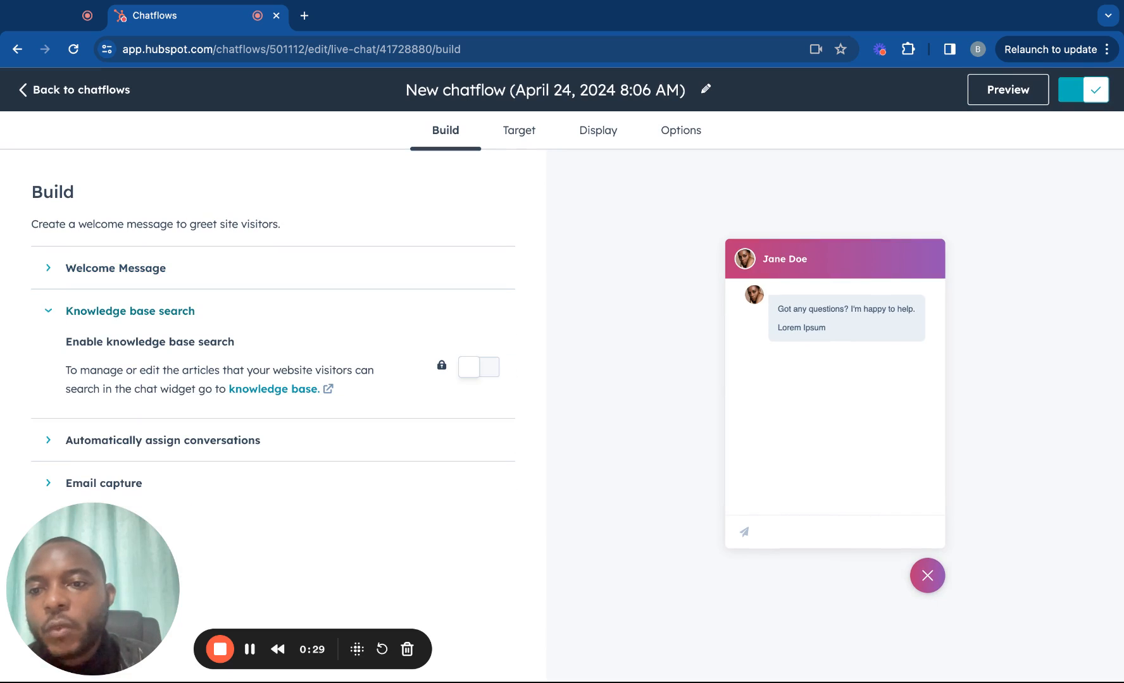
left_click(57, 311)
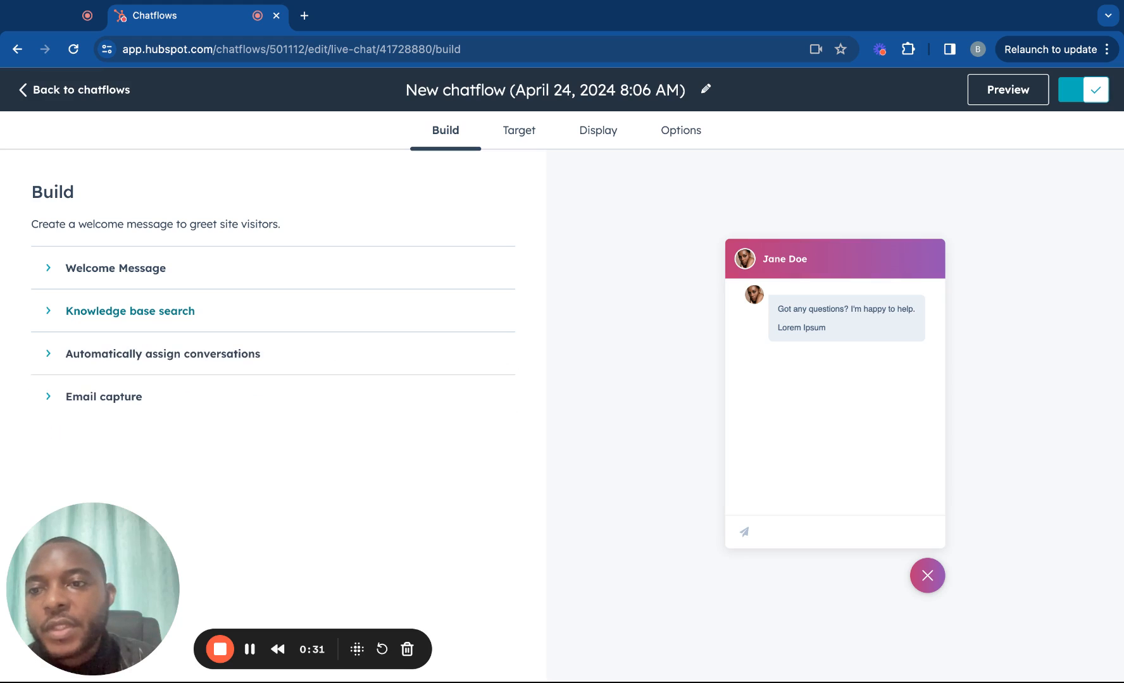
left_click(57, 360)
left_click(56, 360)
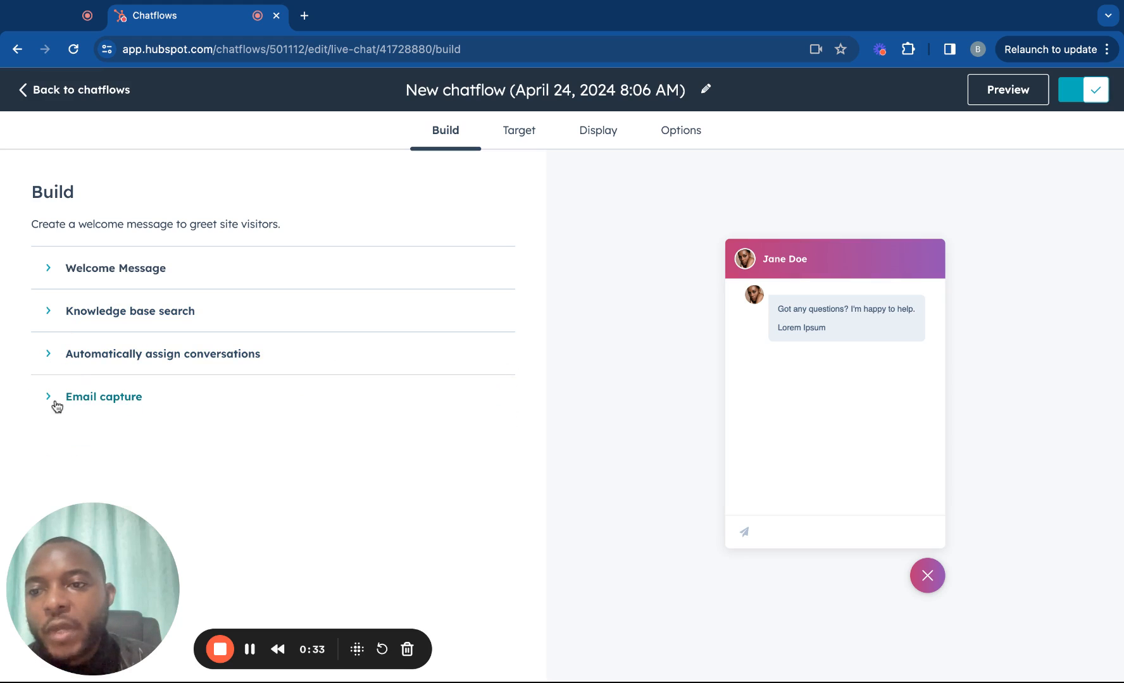
left_click(55, 398)
left_click_drag(108, 543, 629, 560)
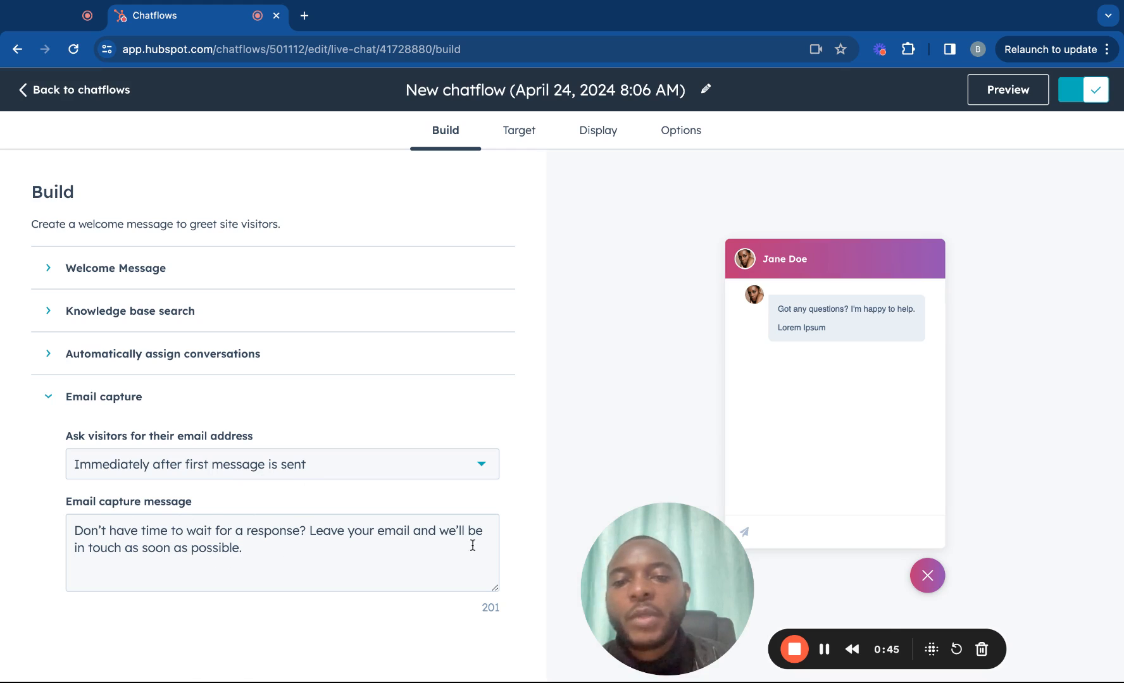
Go to the chatflow's Target settings and review the website URL and visitor behavior rules.
left_click(519, 134)
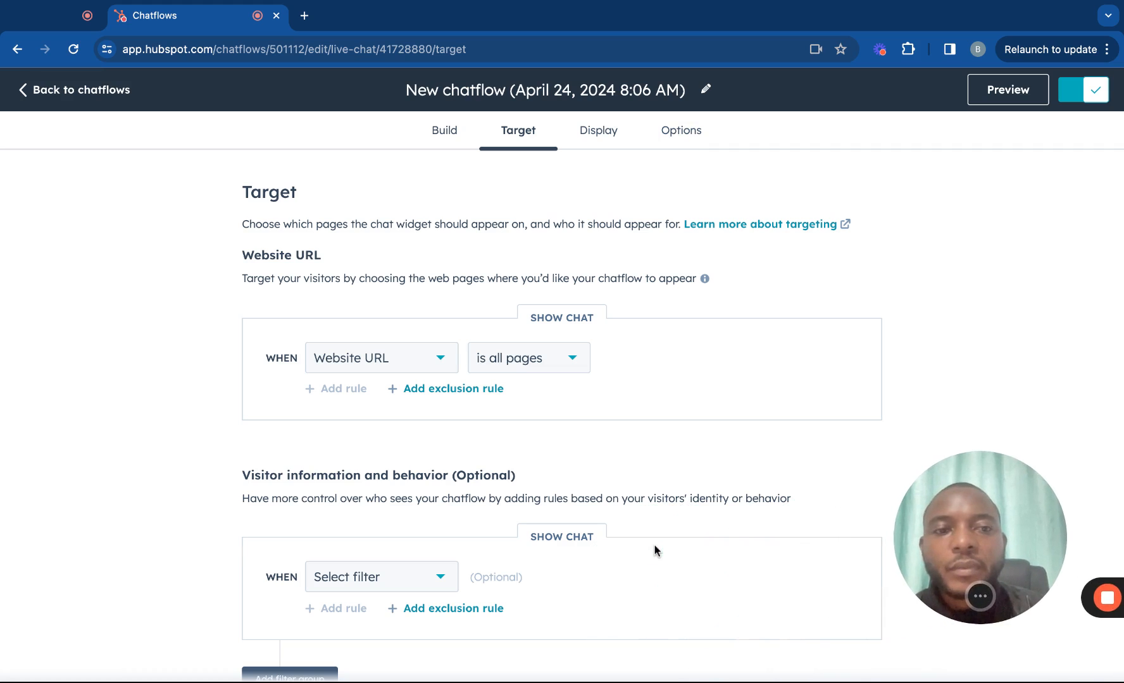
left_click(567, 88)
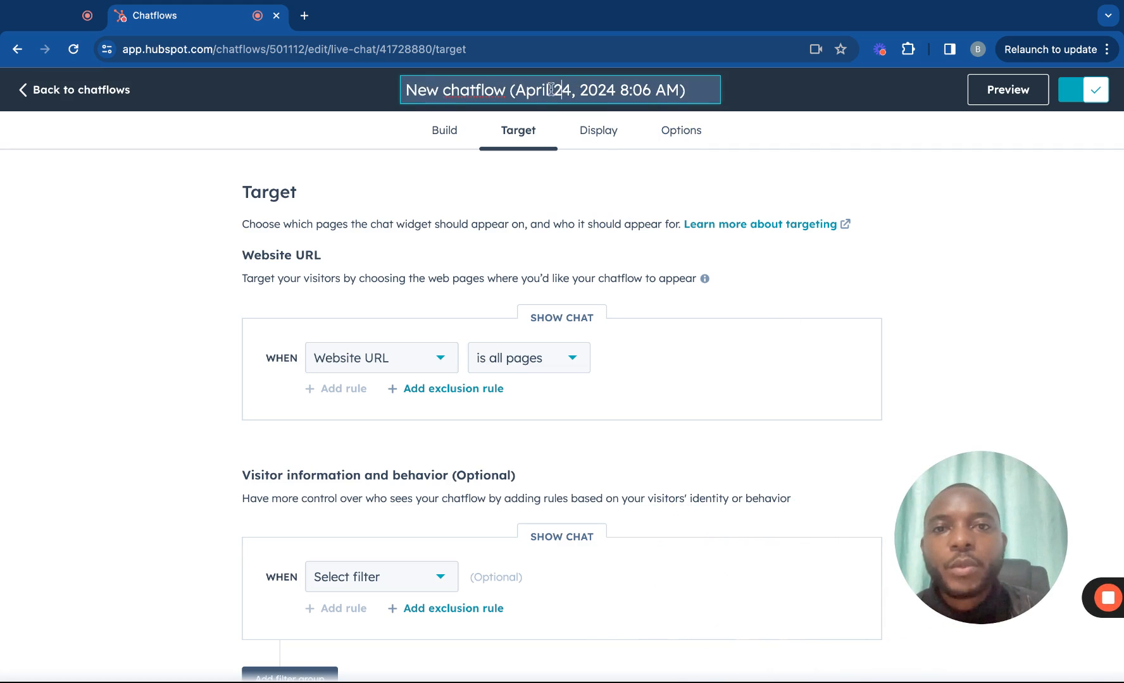
triple_click(405, 92)
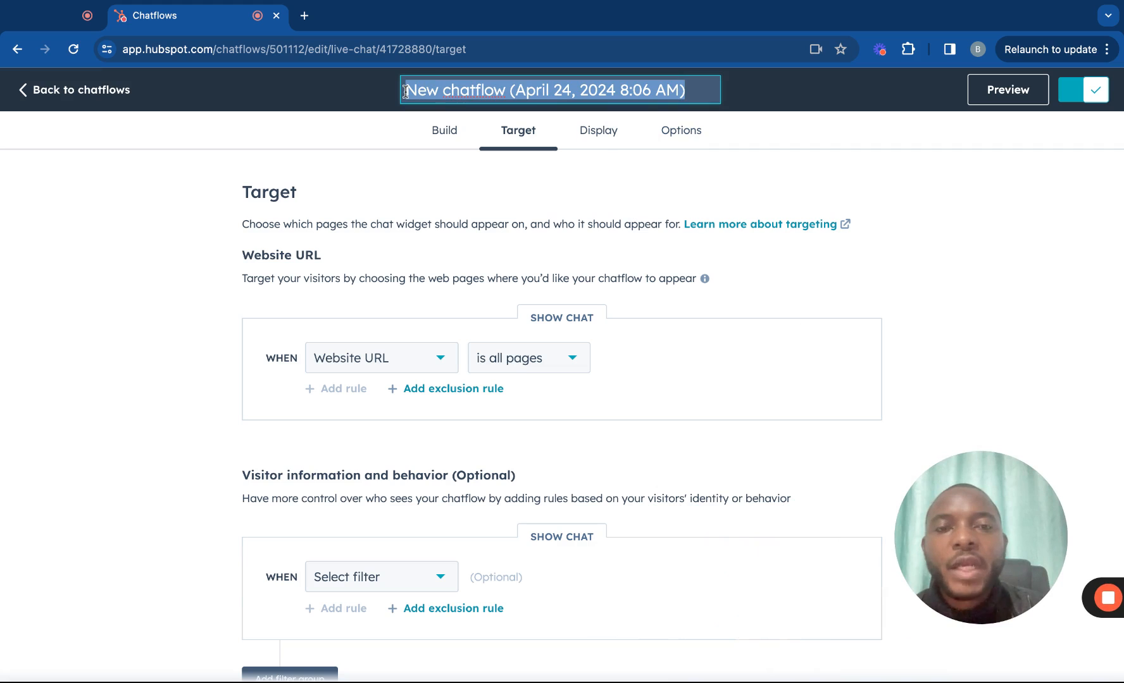
scroll(510, 236, "down", 2)
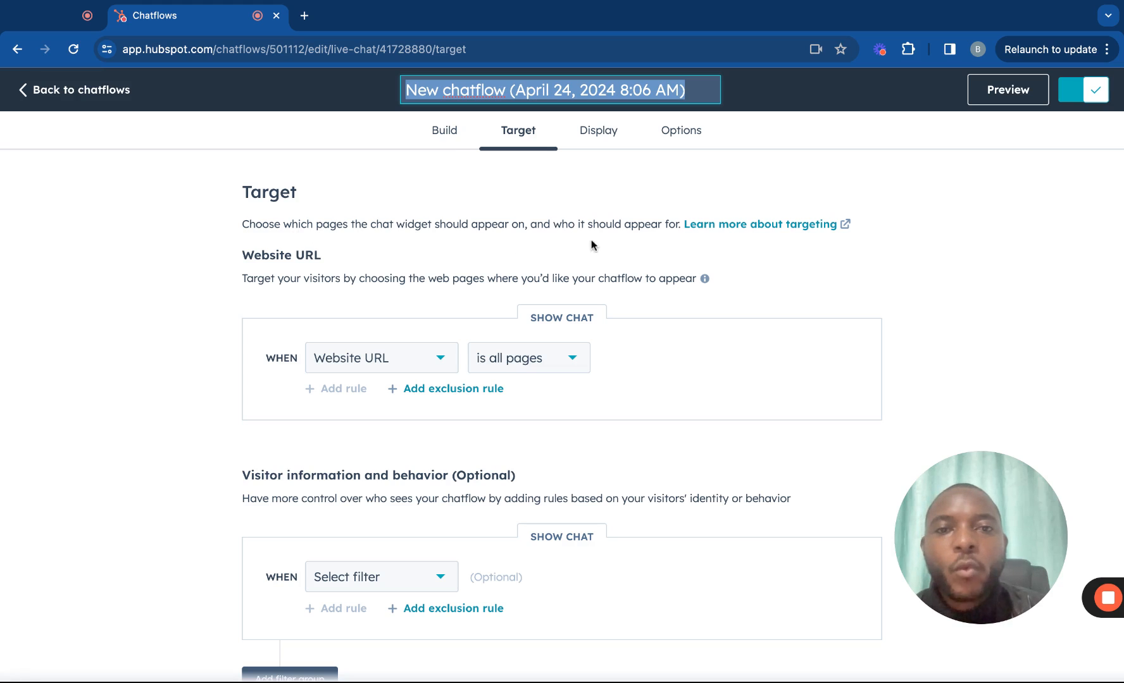
scroll(704, 313, "down", 1)
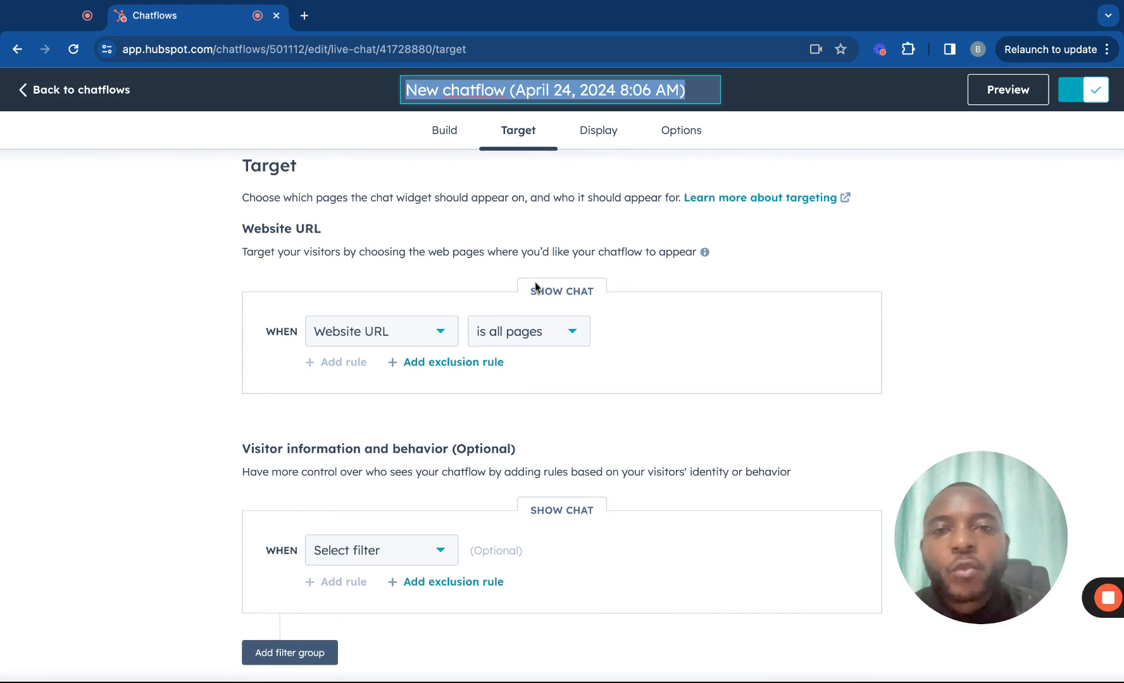
scroll(658, 293, "down", 1)
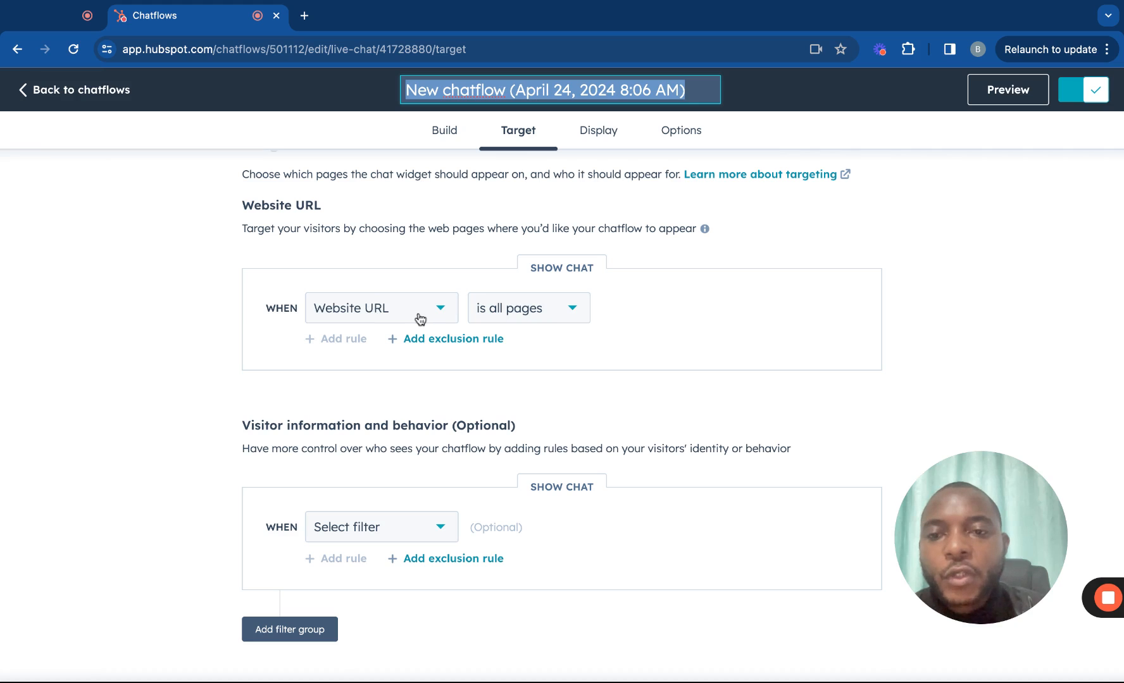
scroll(419, 318, "up", 2)
Check the filter and condition options of the website show-chat rule, keeping Website URL and is all pages.
left_click(399, 356)
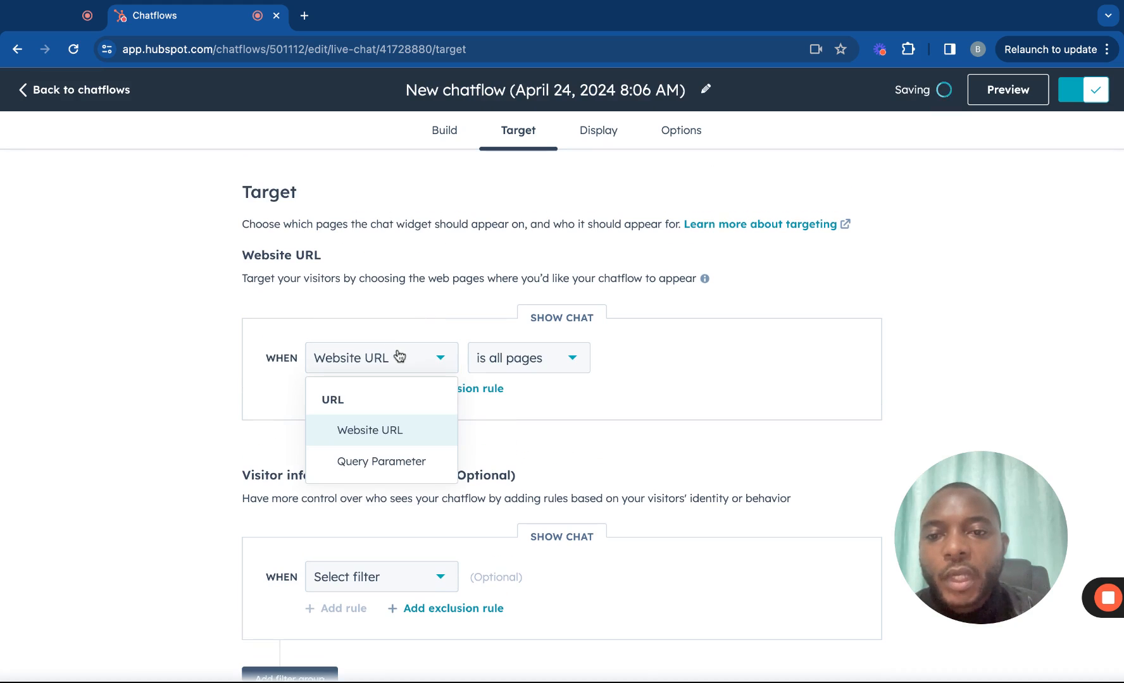
left_click(392, 441)
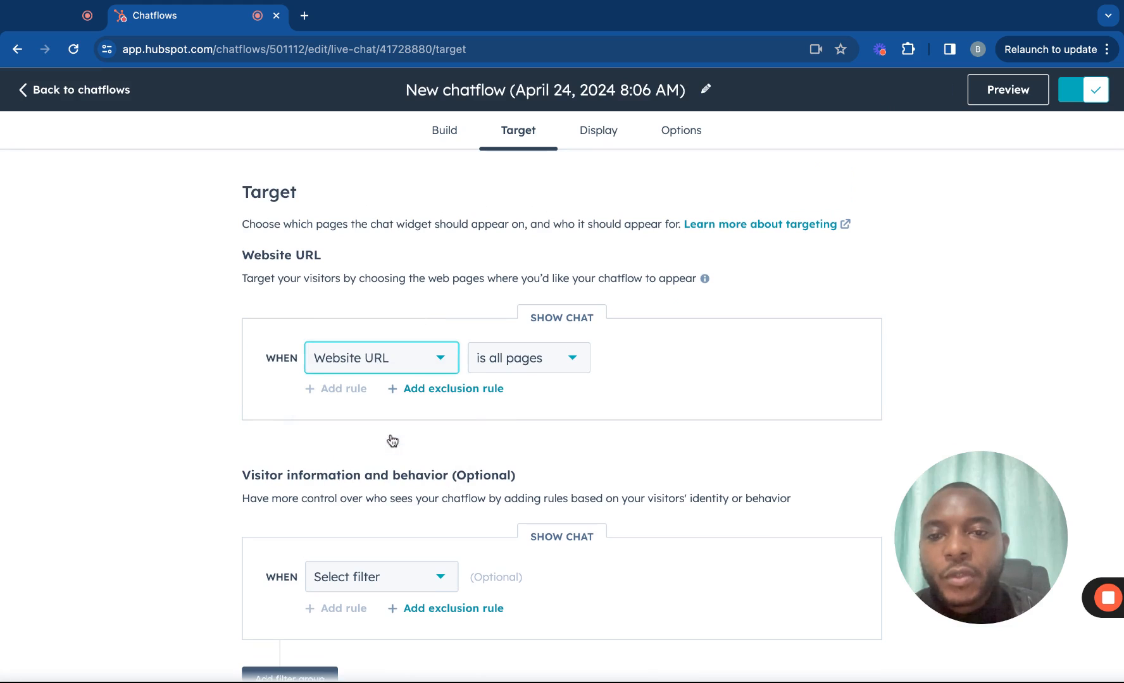
left_click(525, 370)
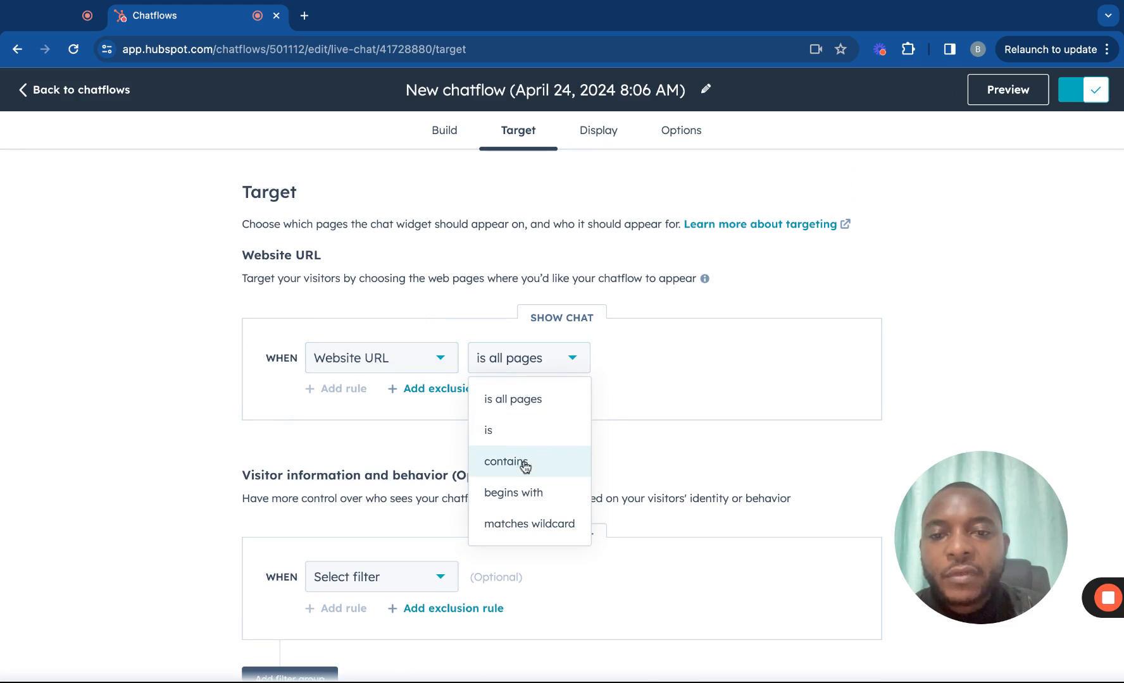
left_click(528, 397)
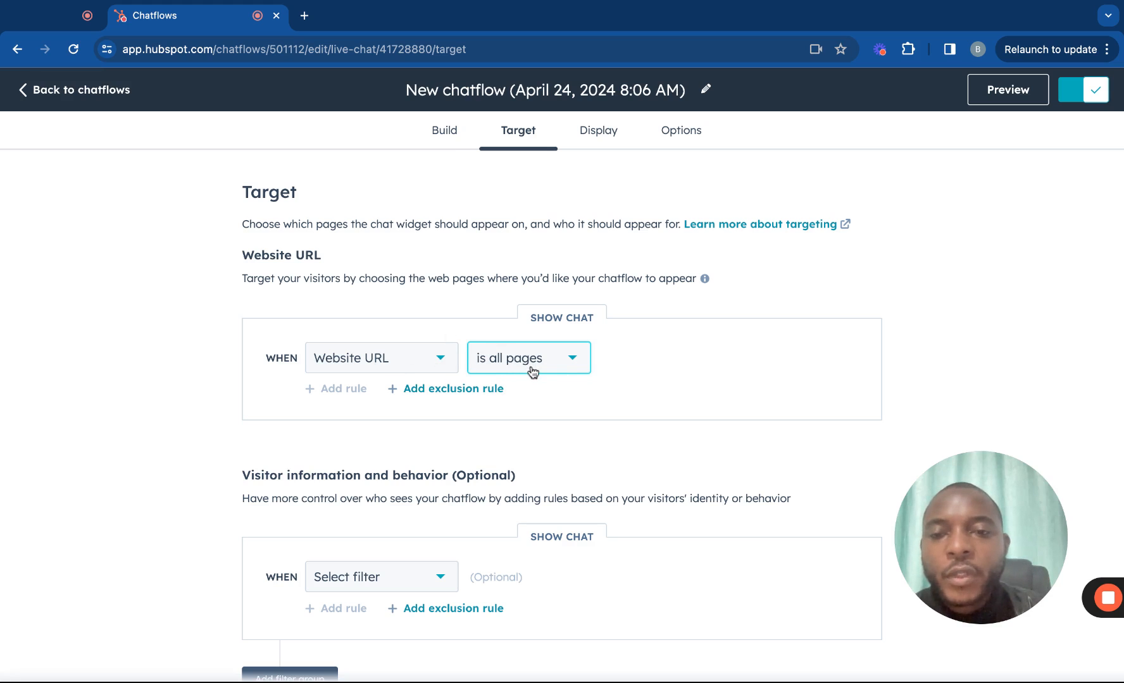
left_click(531, 370)
left_click(531, 370)
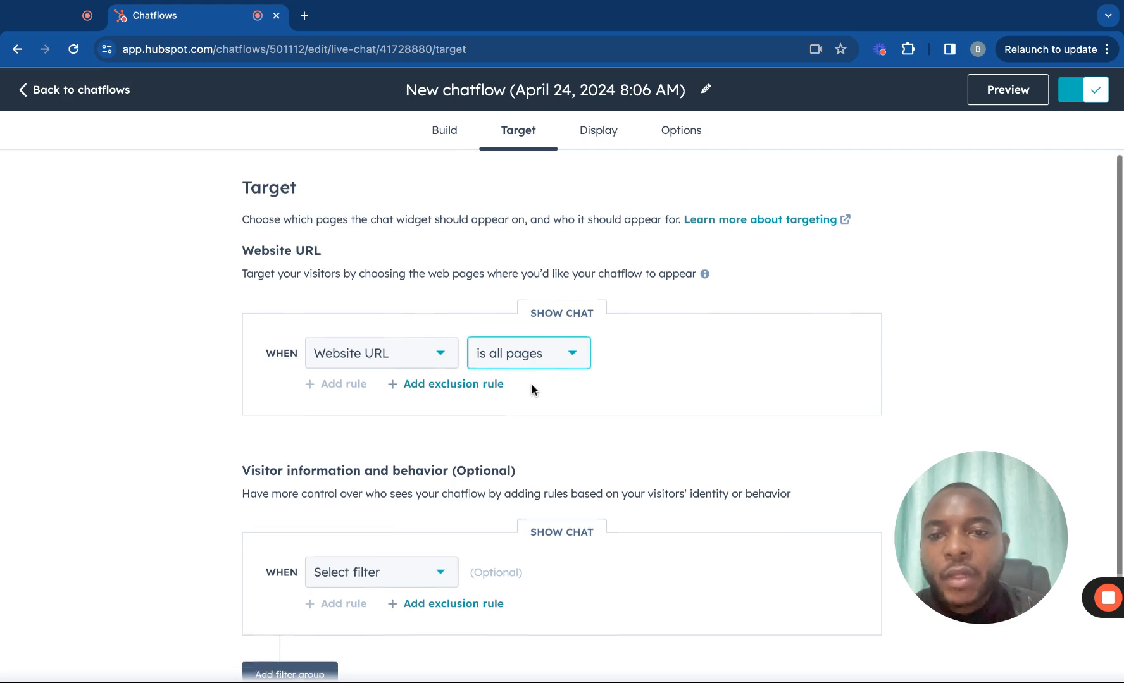
Set the website show-chat rule's condition to is and enter yoursite.com/about as its URL.
scroll(532, 389, "down", 1)
left_click(529, 322)
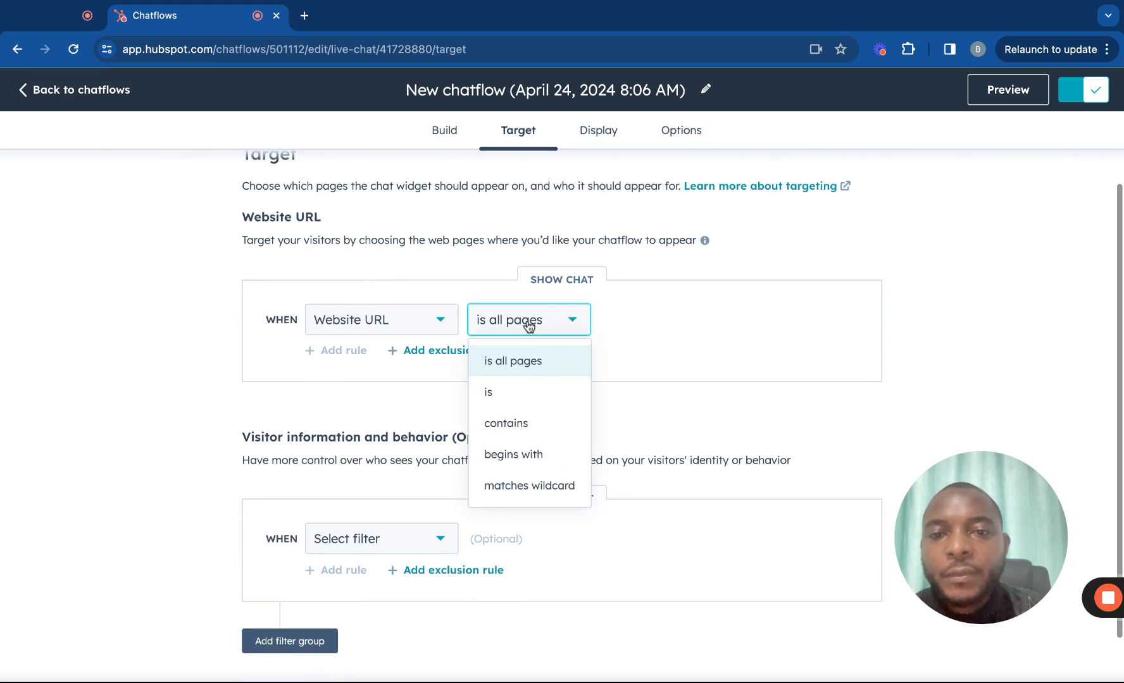
left_click(511, 398)
left_click(610, 319)
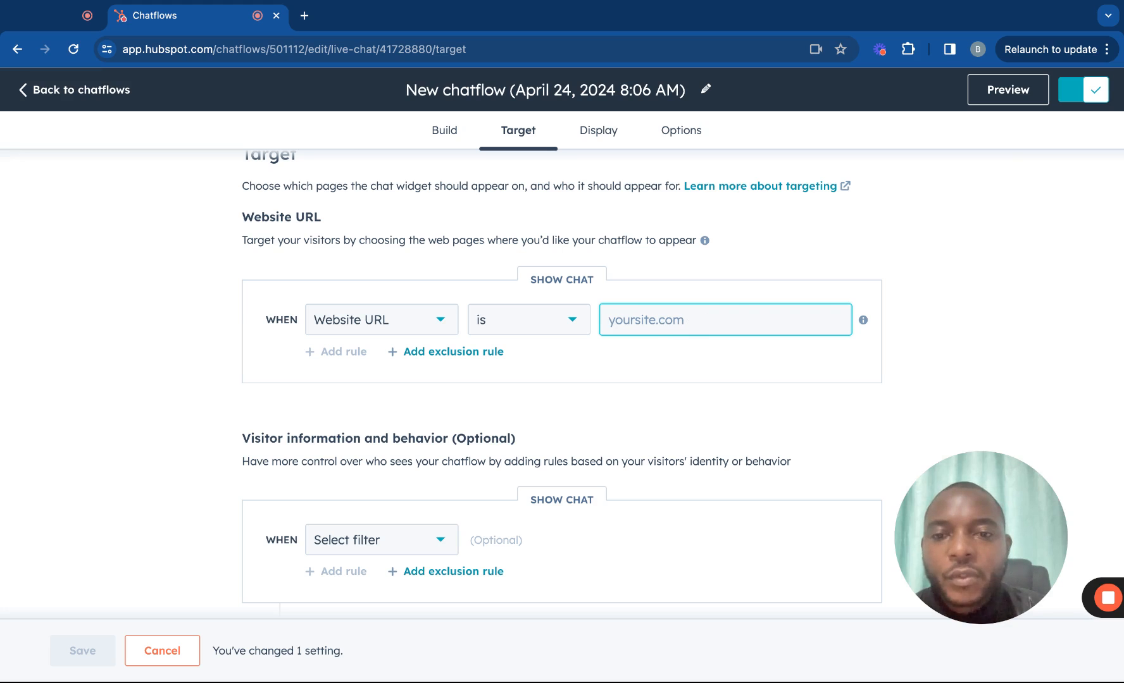
scroll(687, 362, "down", 2)
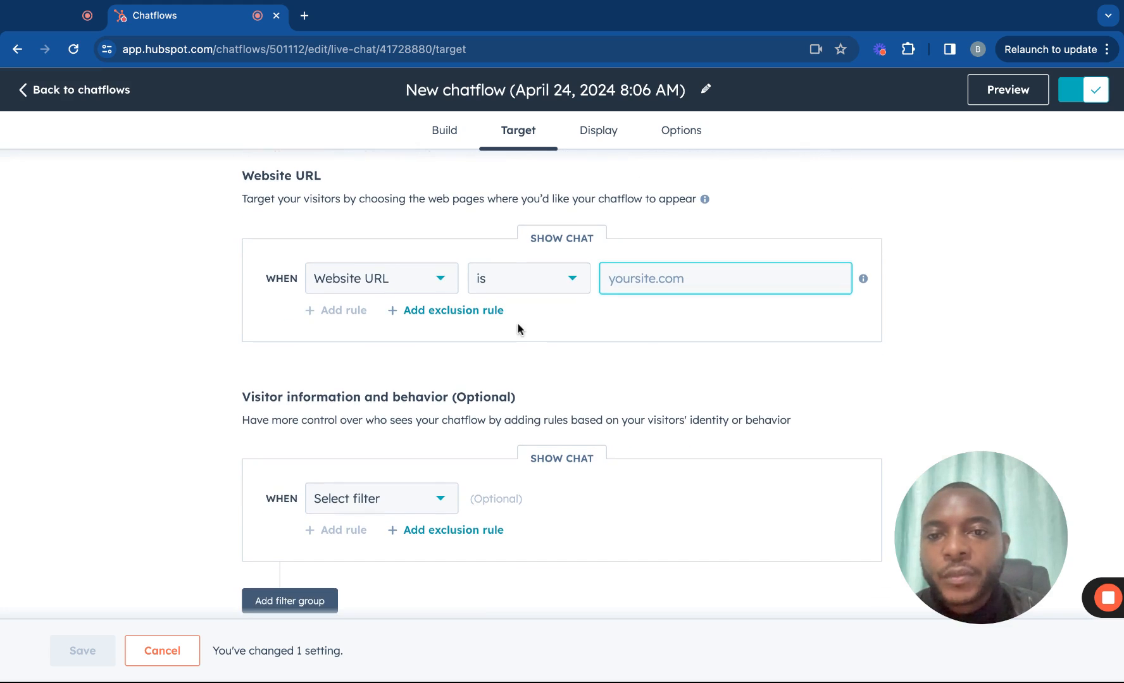
left_click(445, 312)
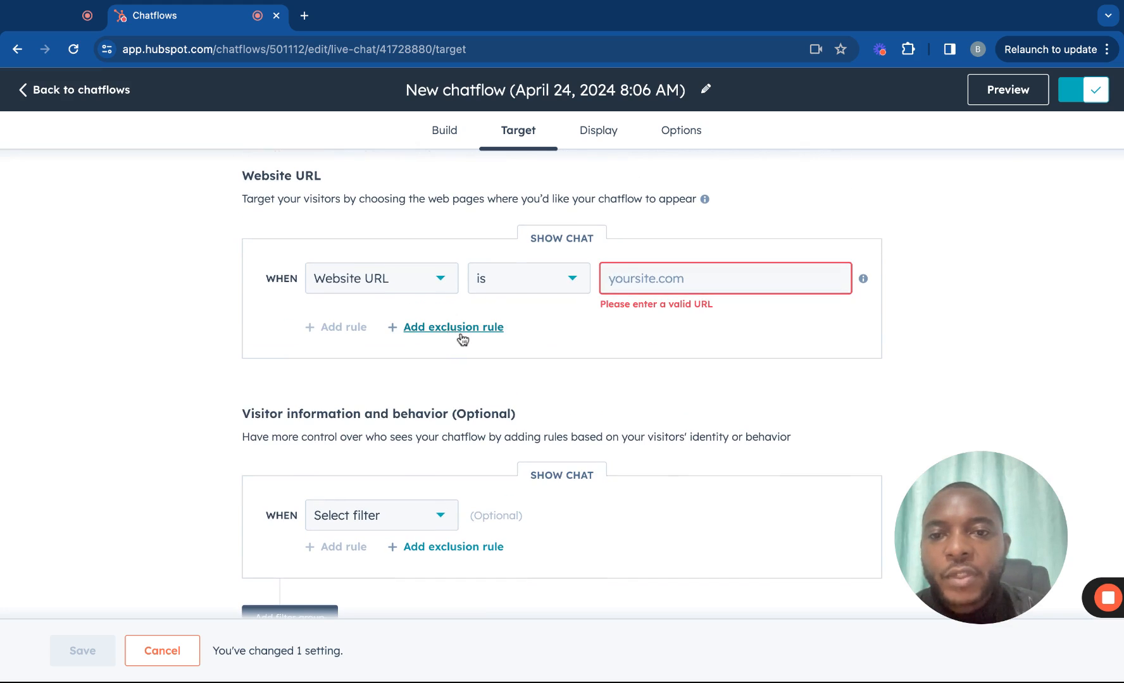
left_click(642, 276)
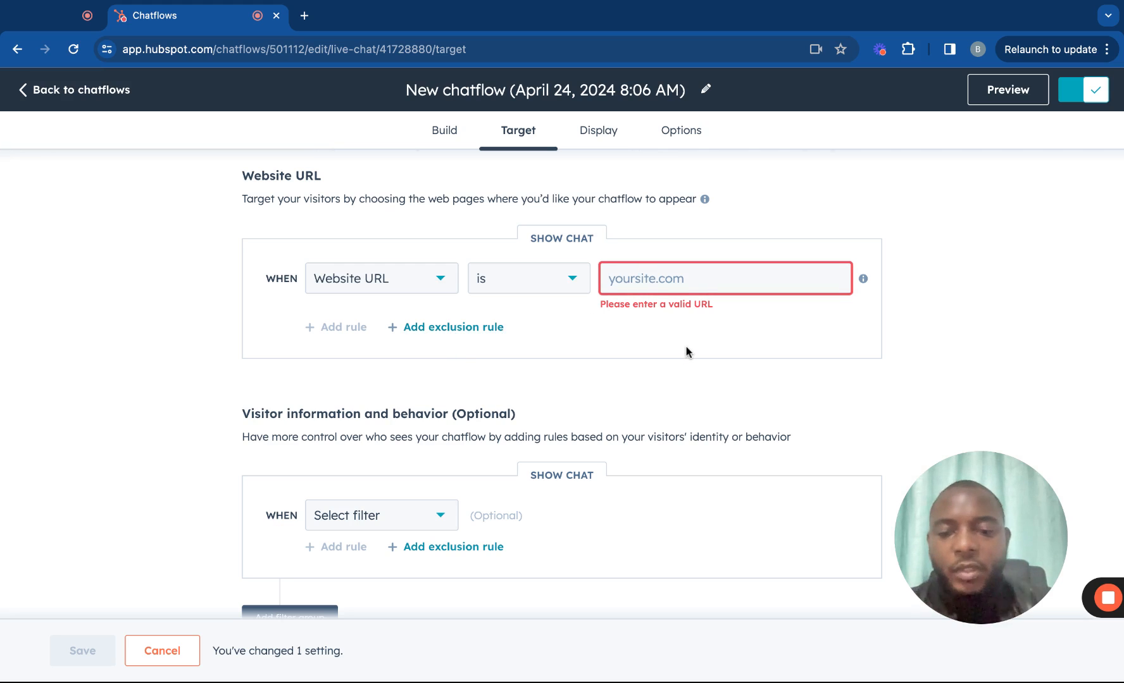
type("yours")
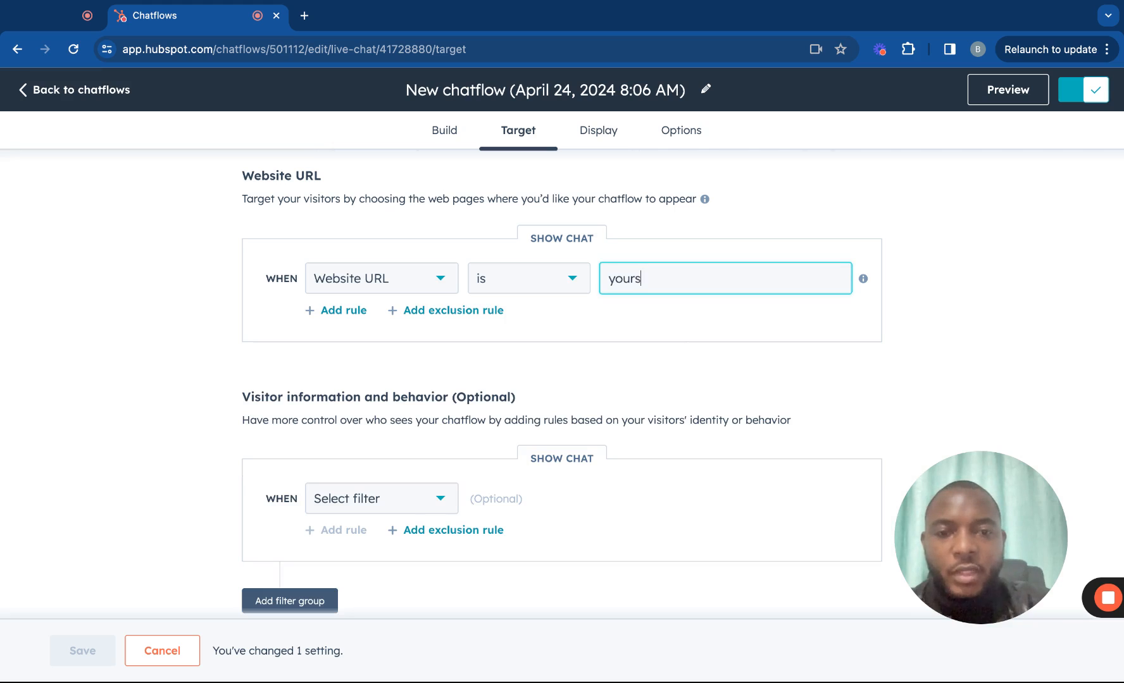
type("ite.com/about")
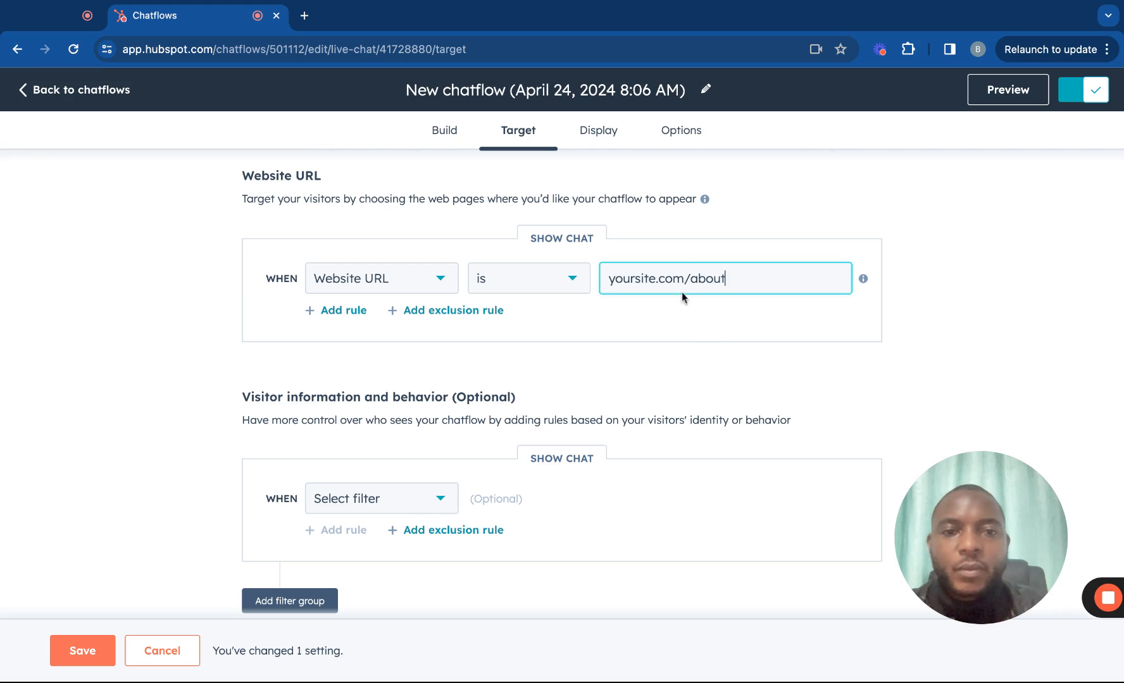
left_click_drag(682, 293, 589, 281)
key("BackSpace")
key("BackSpace")
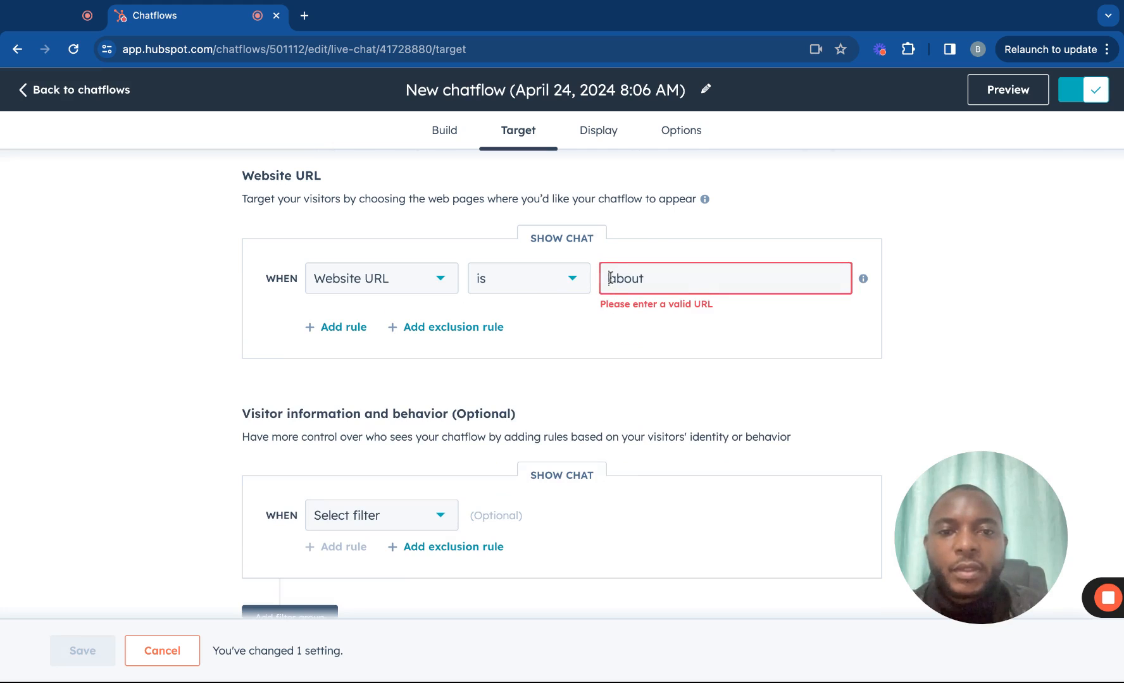
type("yoursitecom/")
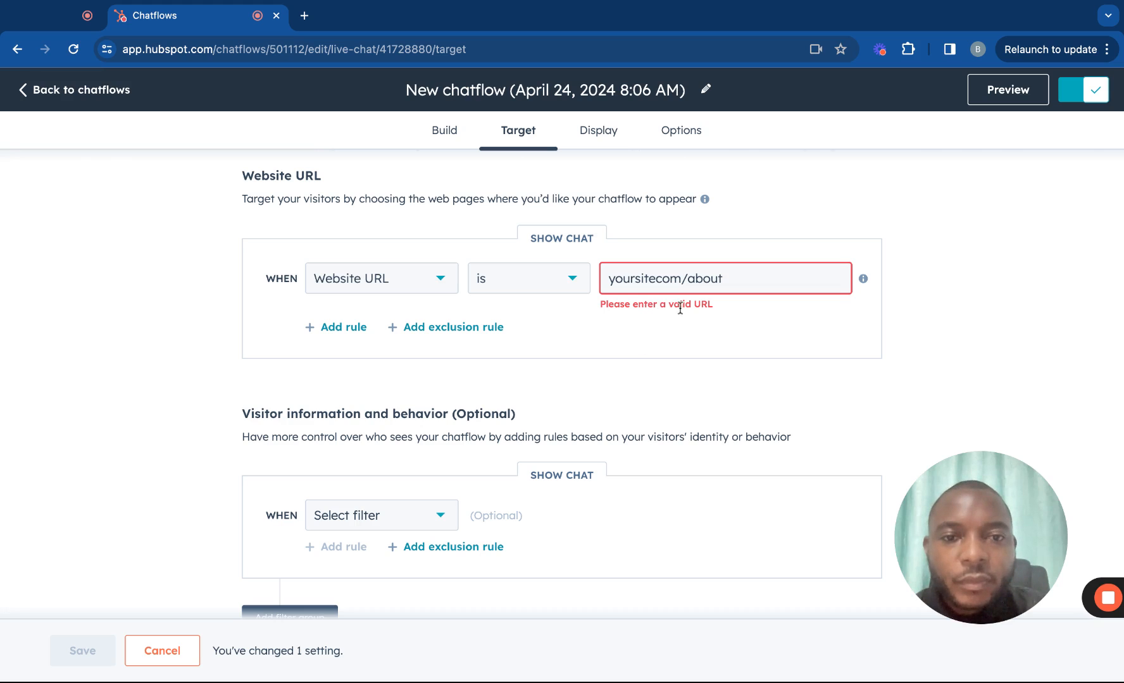
left_click(614, 279)
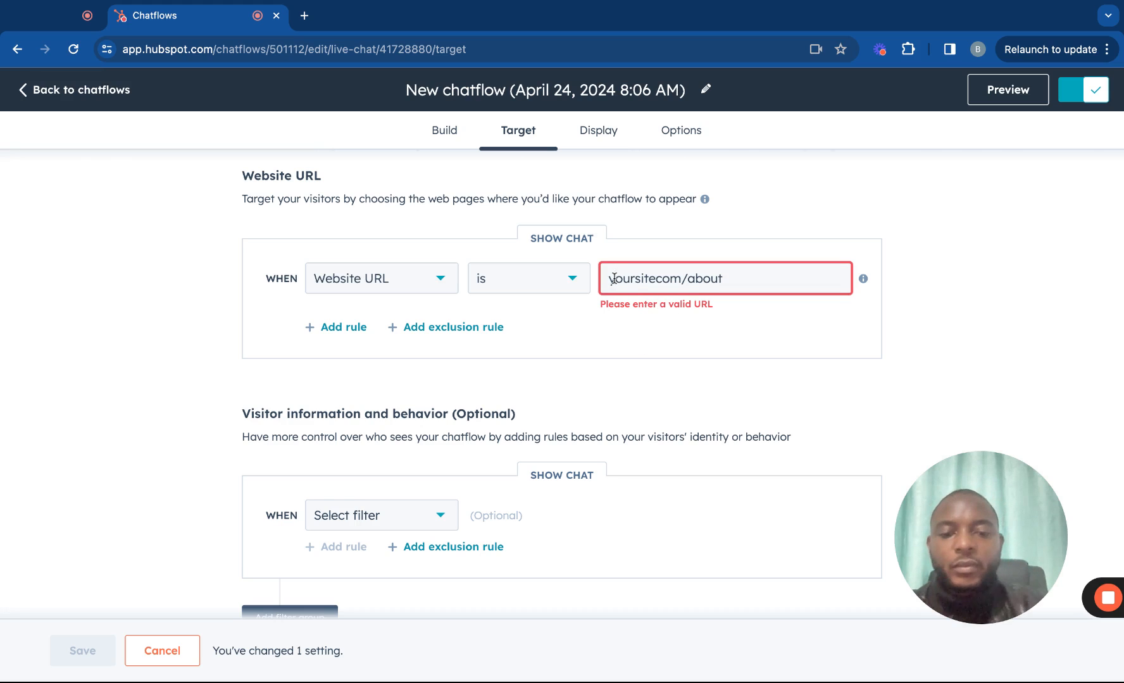
type("https://")
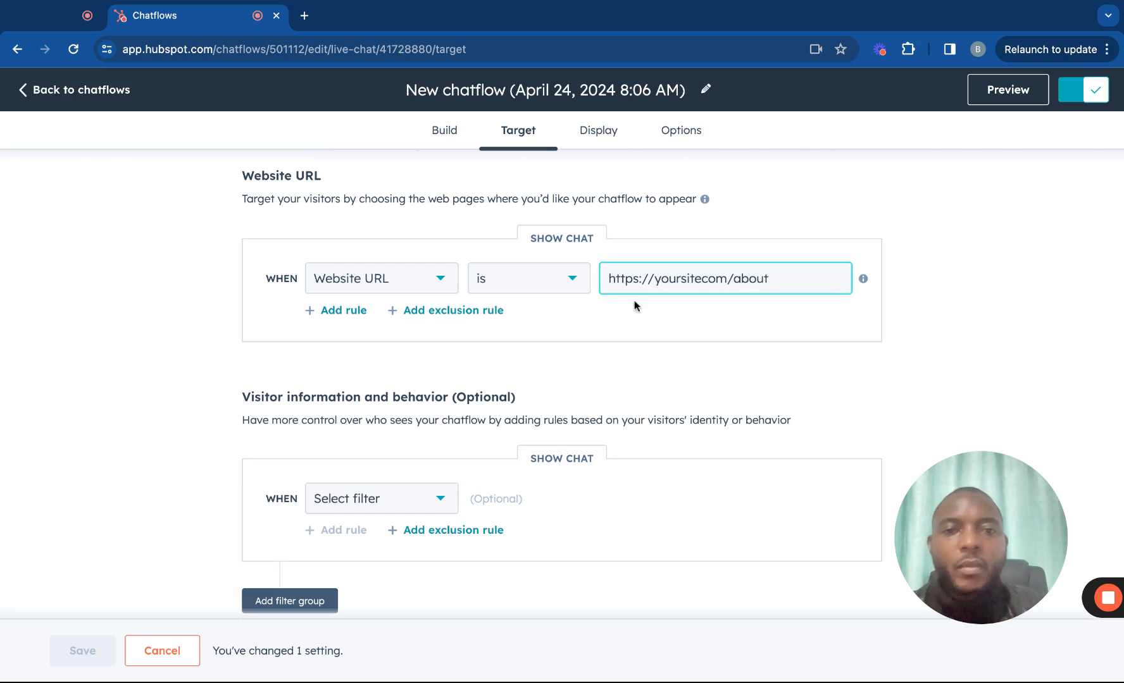
left_click(668, 357)
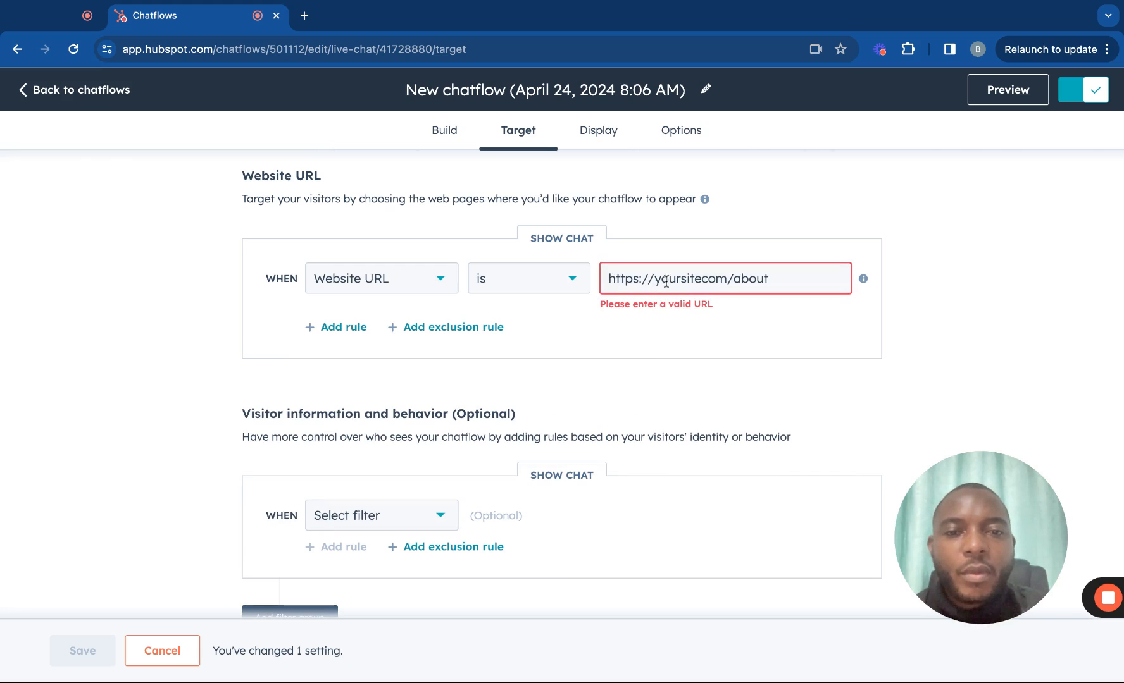
left_click(688, 282)
left_click(700, 279)
type(".")
left_click(707, 372)
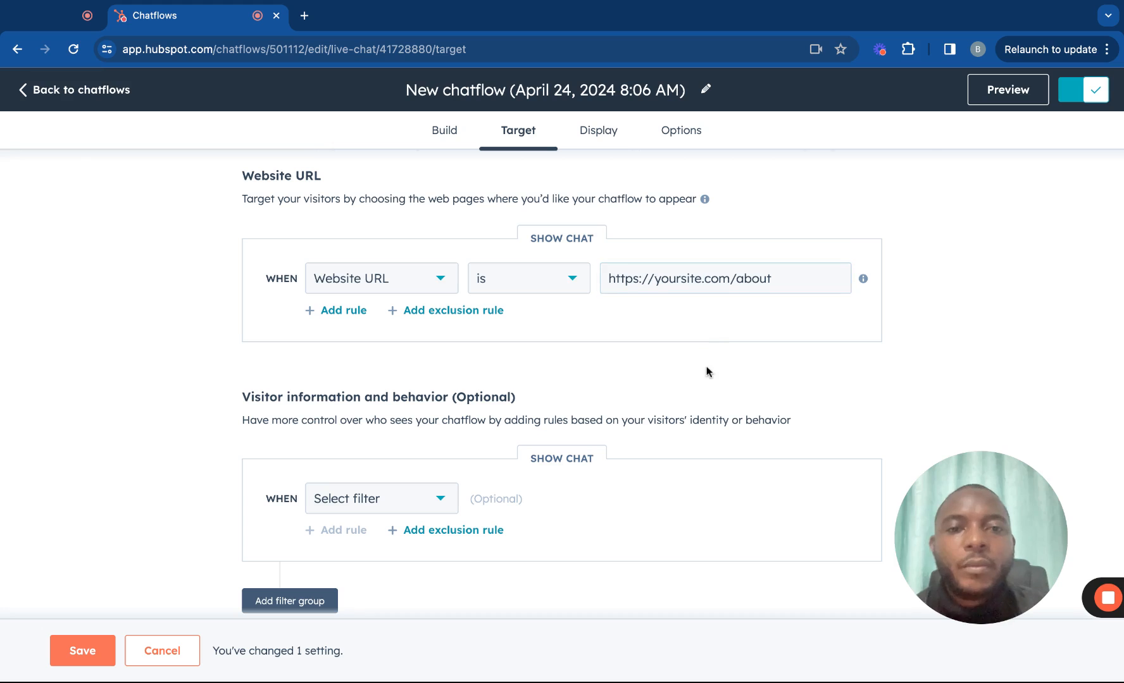
Add a website URL exclusion rule and set the show-chat condition to is all pages.
left_click(434, 311)
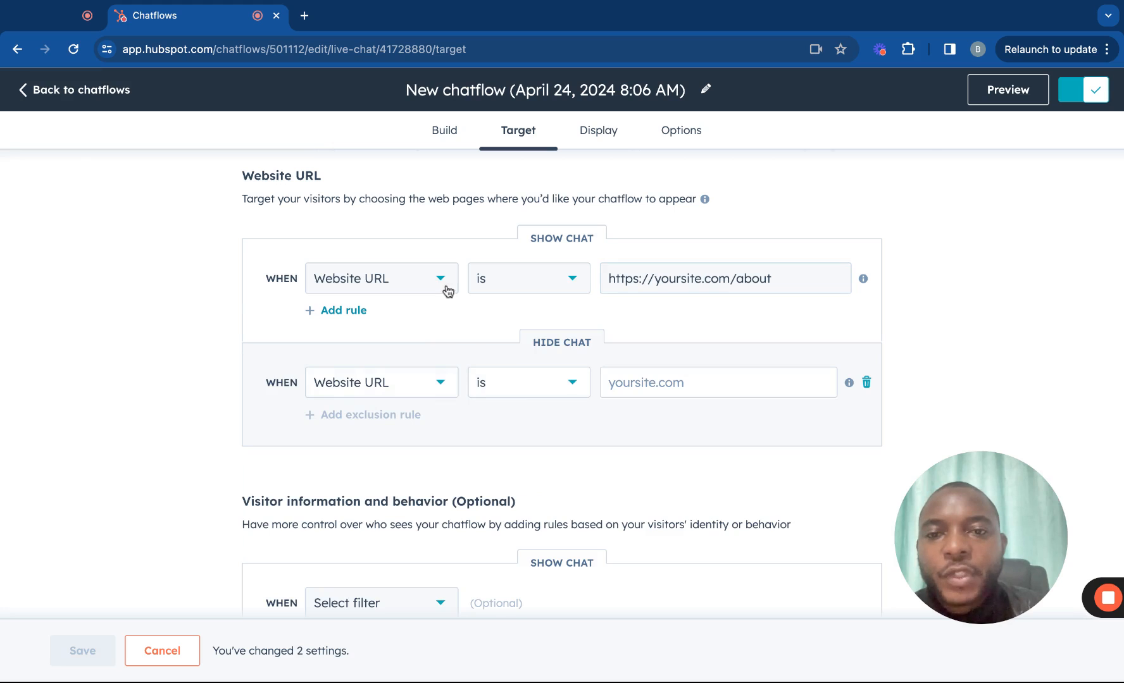
left_click(521, 283)
left_click(521, 316)
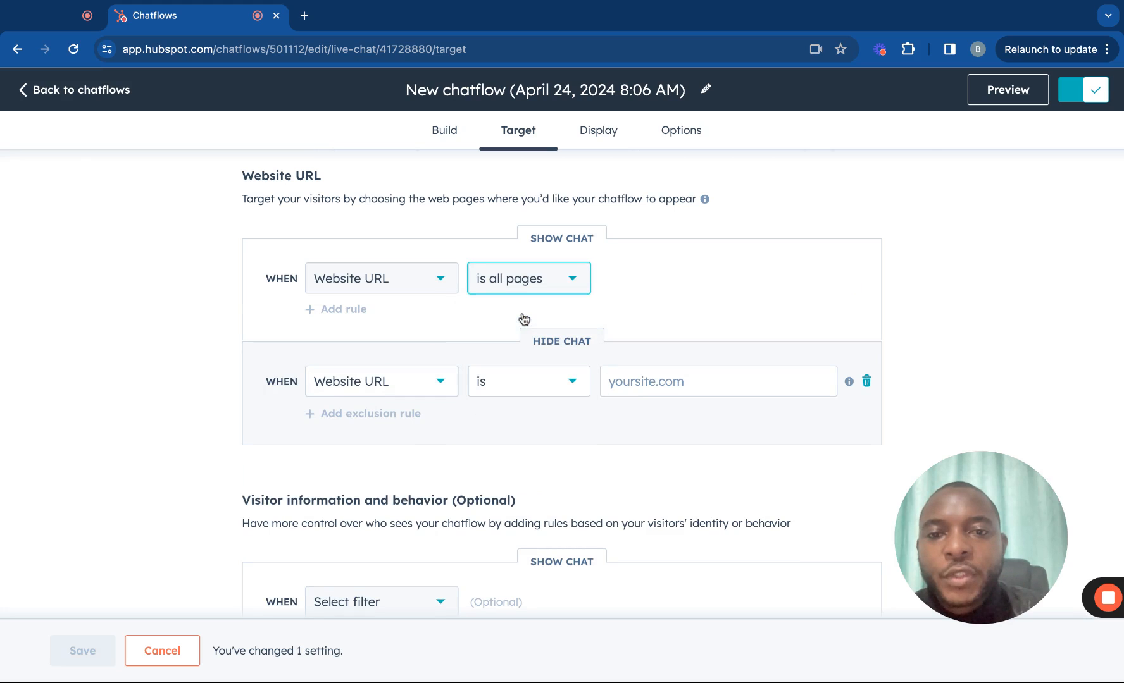
Make the exclusion rule hide the chat when the website URL is yoursite.com/about.
left_click(532, 388)
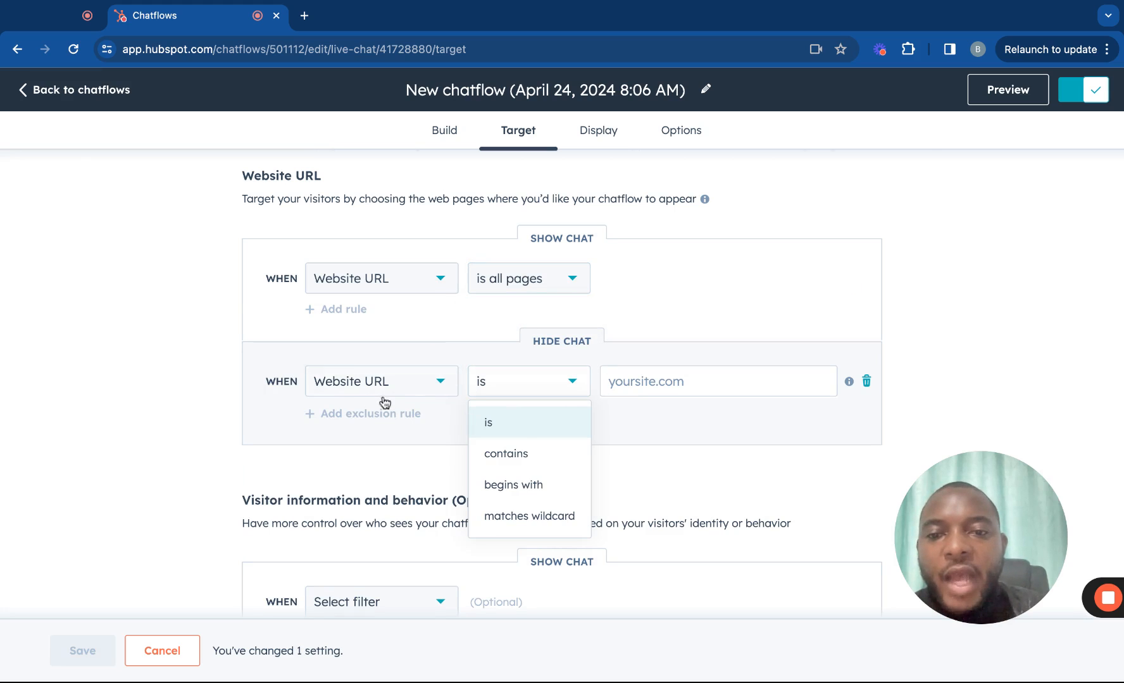
left_click(611, 384)
type("yours")
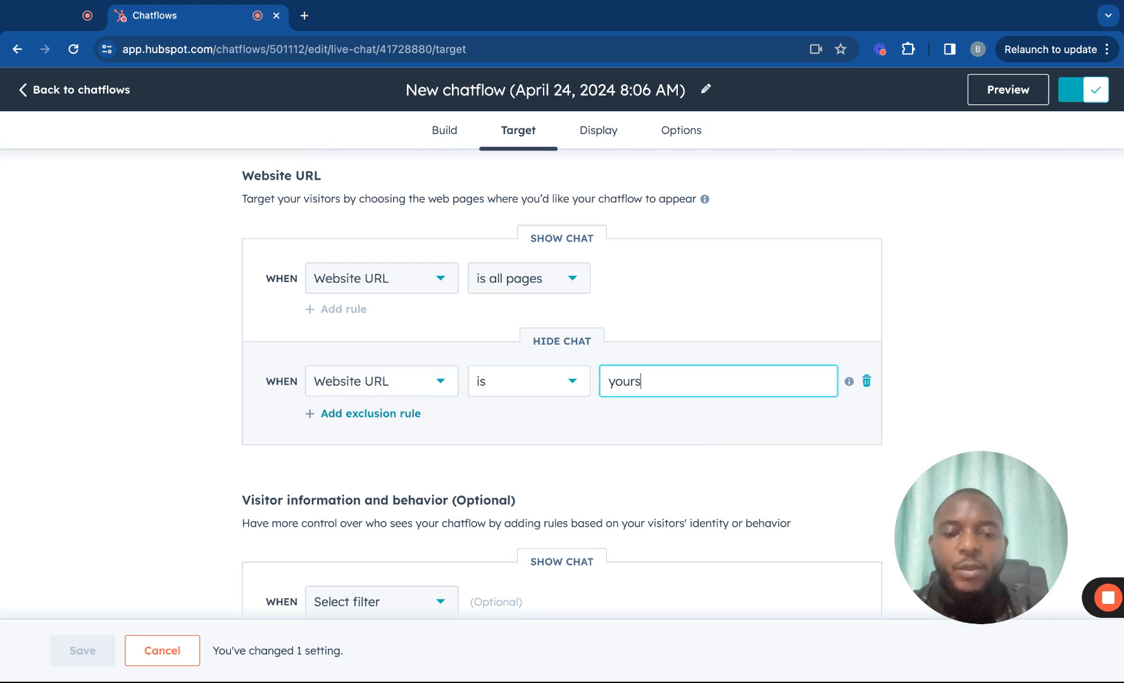
type("ite.com/about")
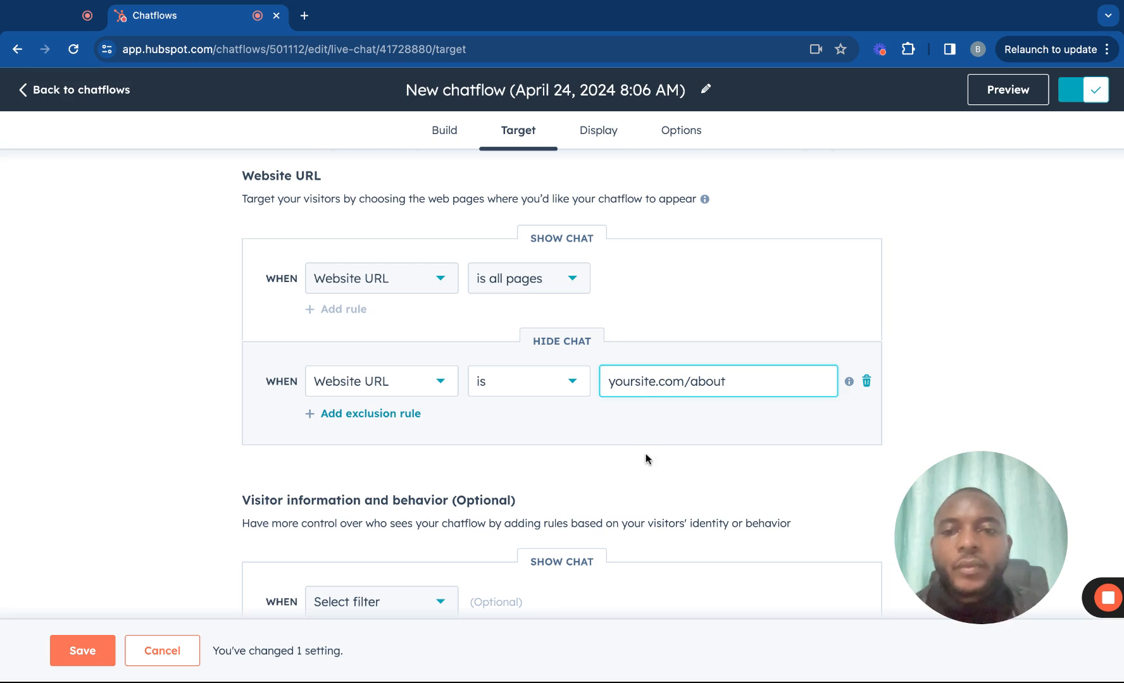
left_click(646, 459)
Look through the contact and all-visitor filters available for the visitor information and behavior show-chat rule, without selecting one.
scroll(644, 458, "down", 4)
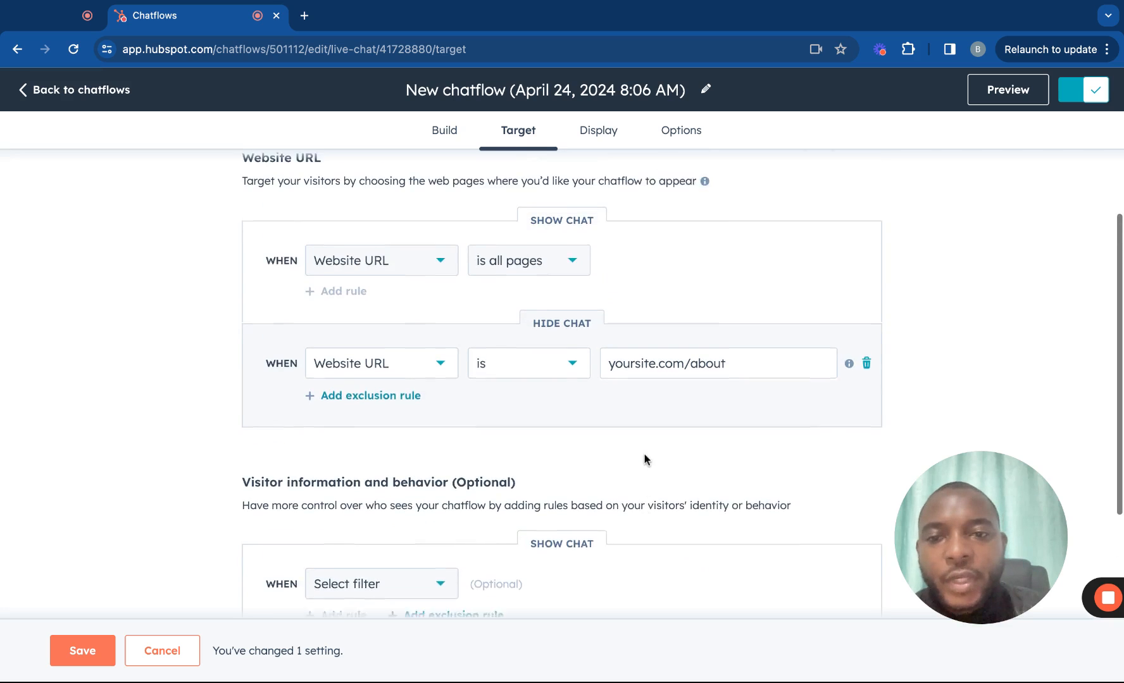
scroll(620, 438, "down", 2)
scroll(484, 419, "up", 4)
scroll(484, 423, "down", 4)
left_click(415, 444)
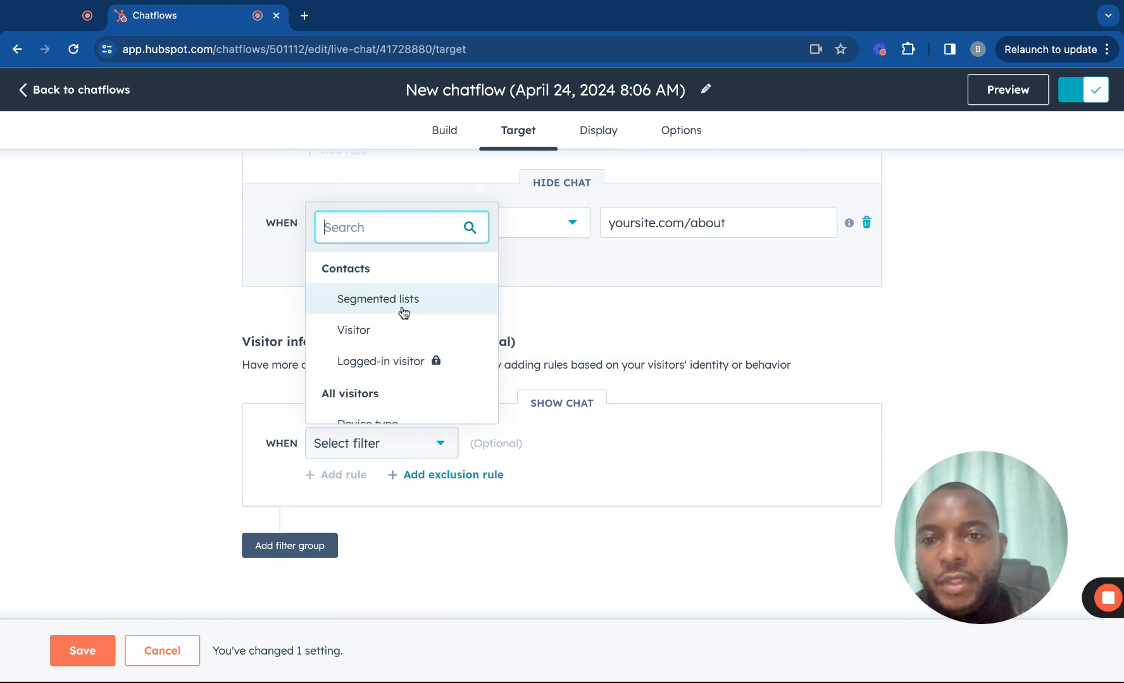
scroll(405, 355, "down", 4)
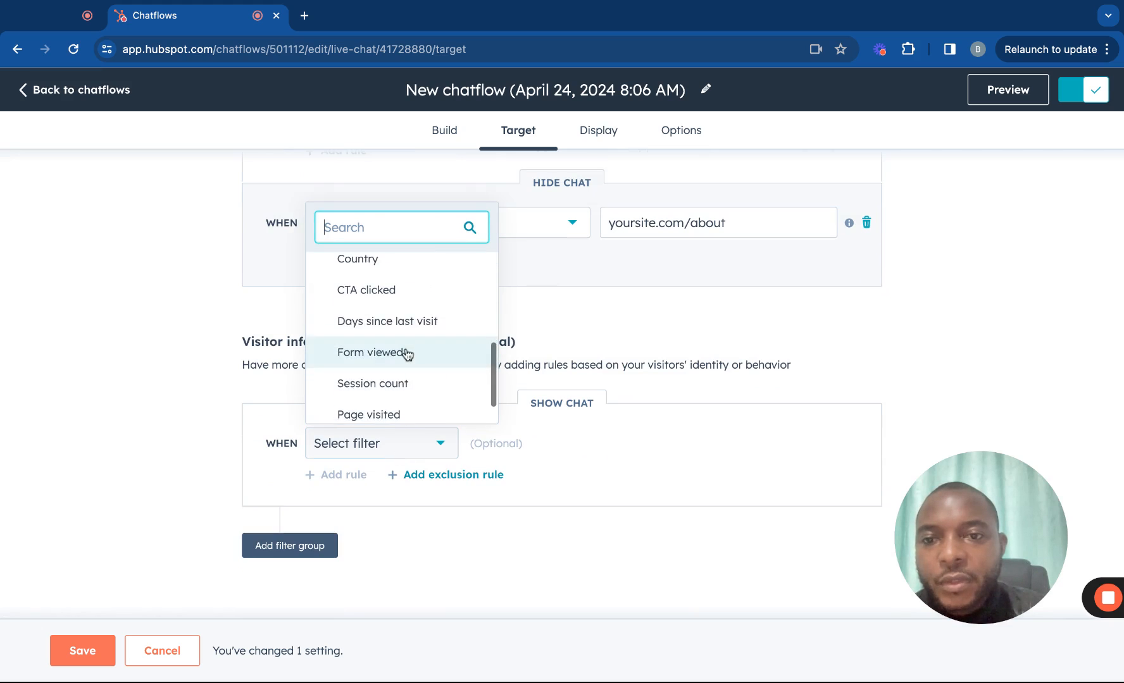
scroll(407, 354, "up", 4)
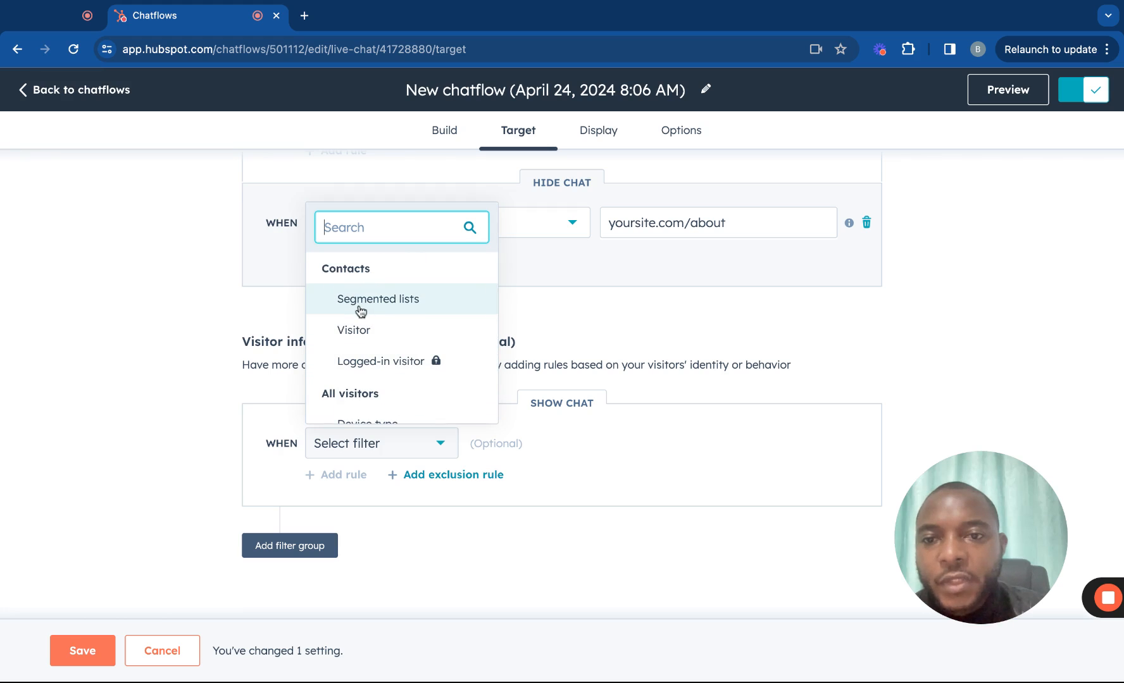
scroll(398, 378, "down", 3)
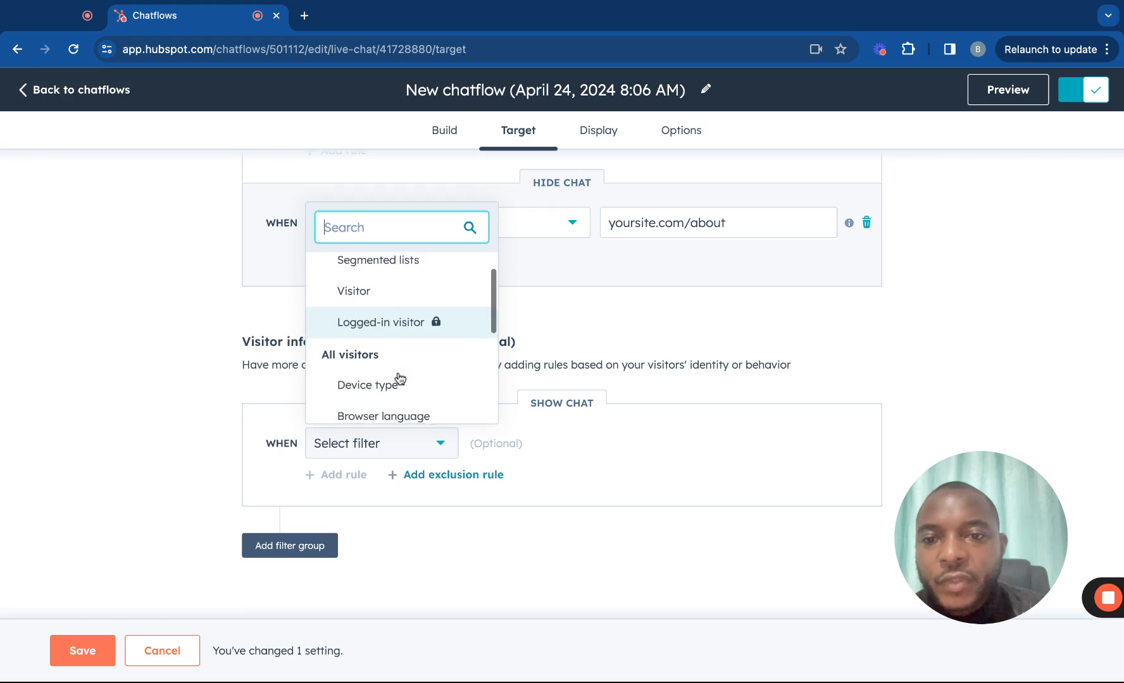
scroll(400, 379, "down", 3)
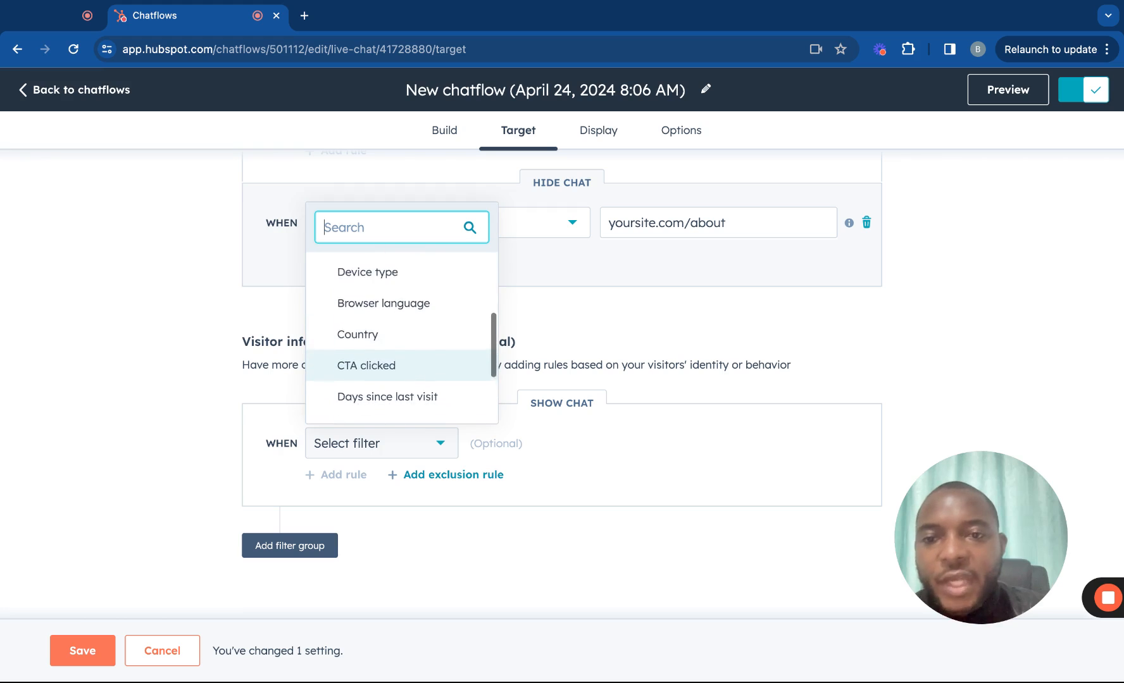
scroll(400, 354, "down", 3)
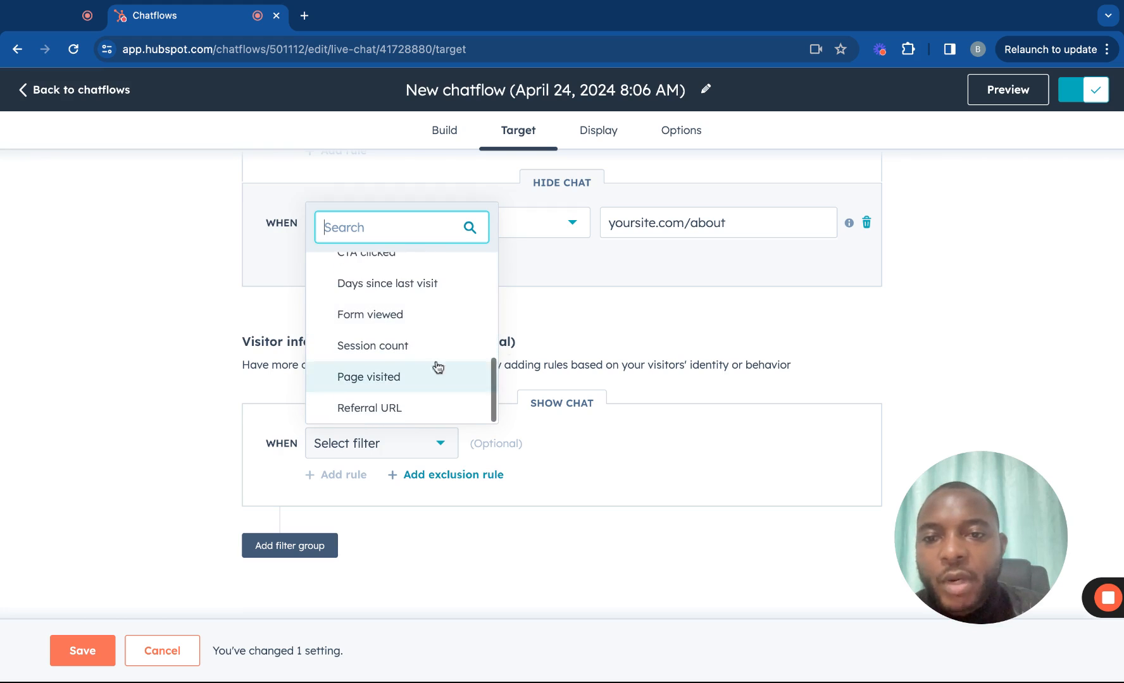
left_click(562, 396)
scroll(490, 437, "down", 1)
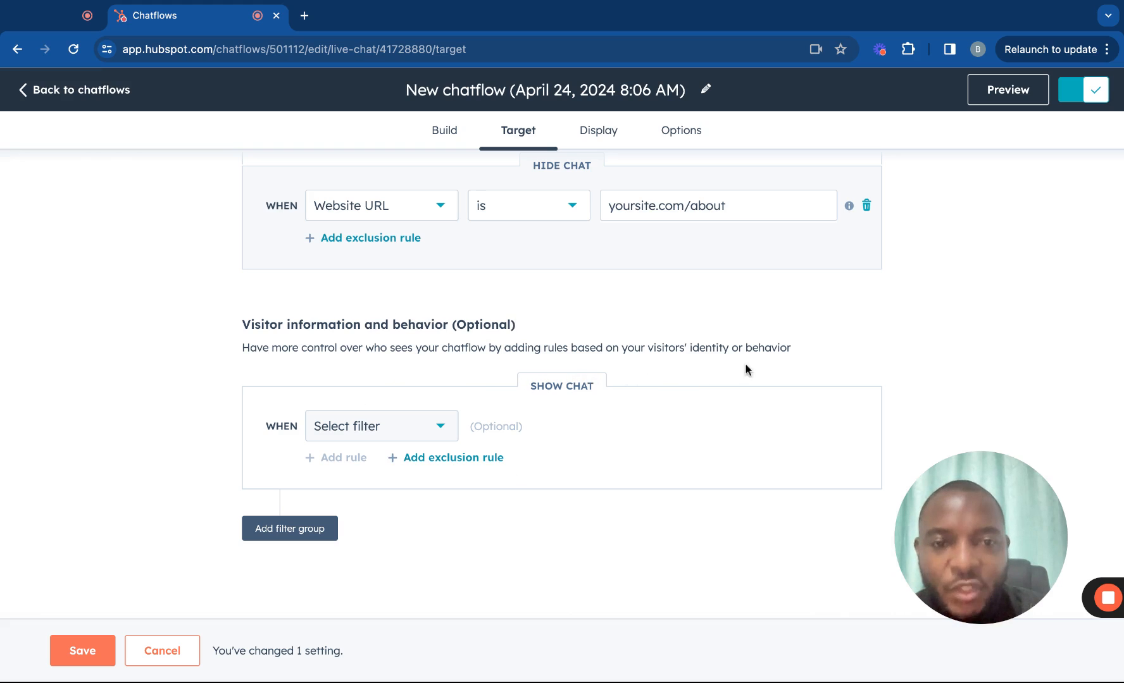
left_click(423, 423)
scroll(429, 517, "down", 5)
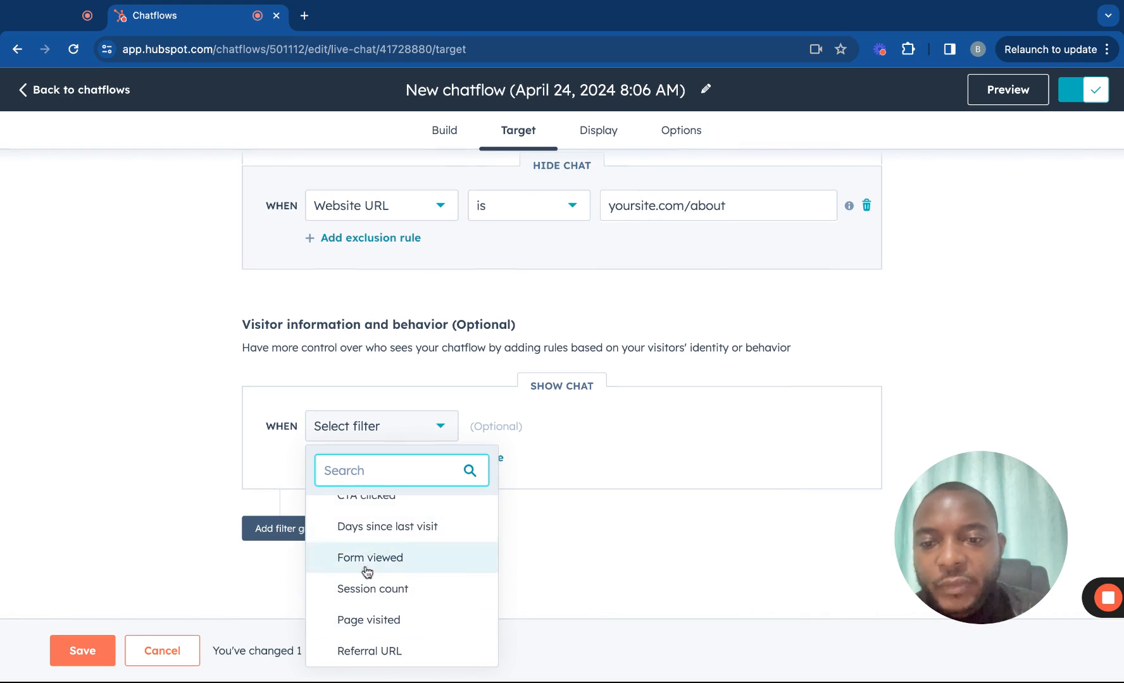
scroll(391, 518, "up", 5)
scroll(389, 521, "down", 4)
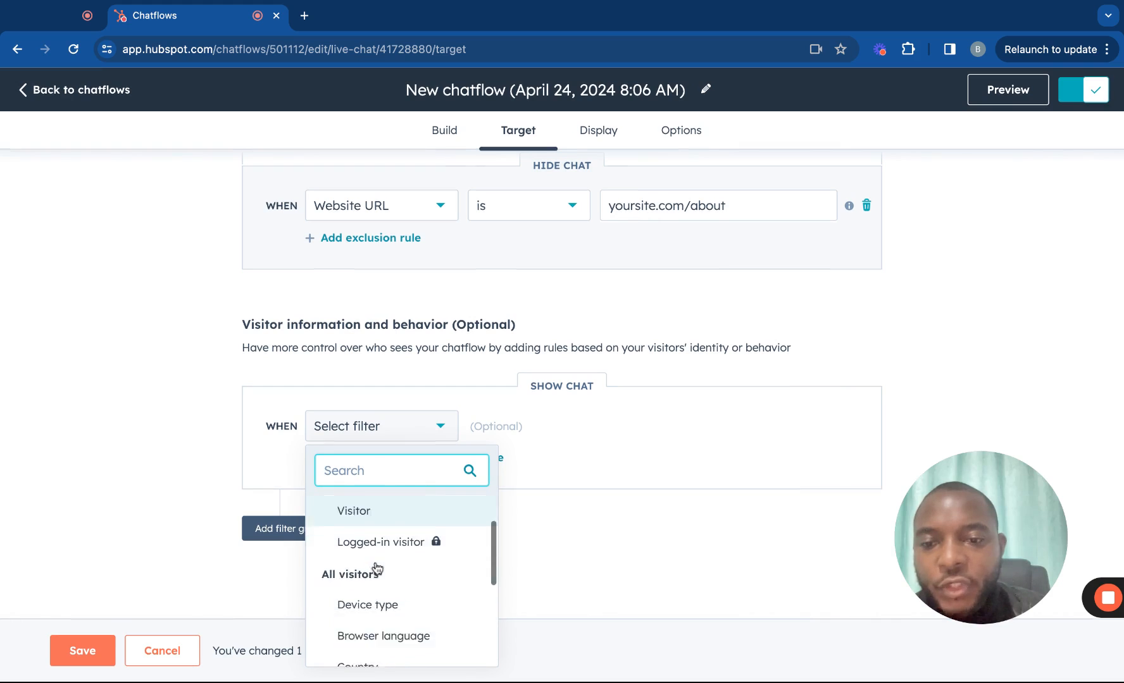
scroll(405, 570, "up", 5)
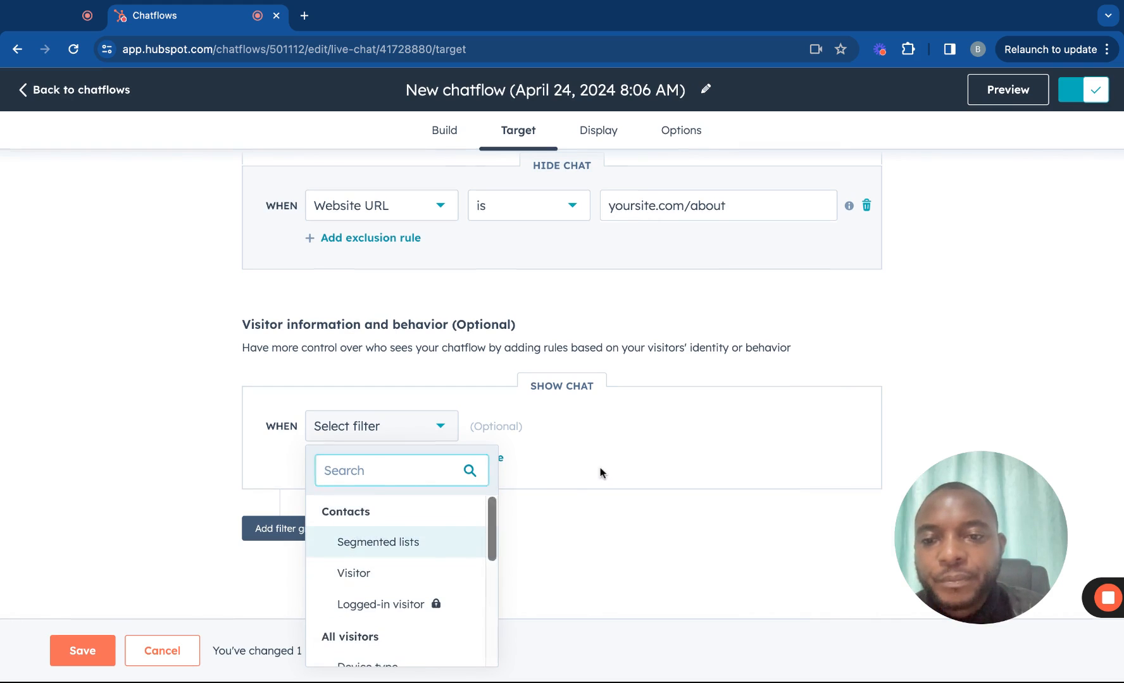
left_click(577, 439)
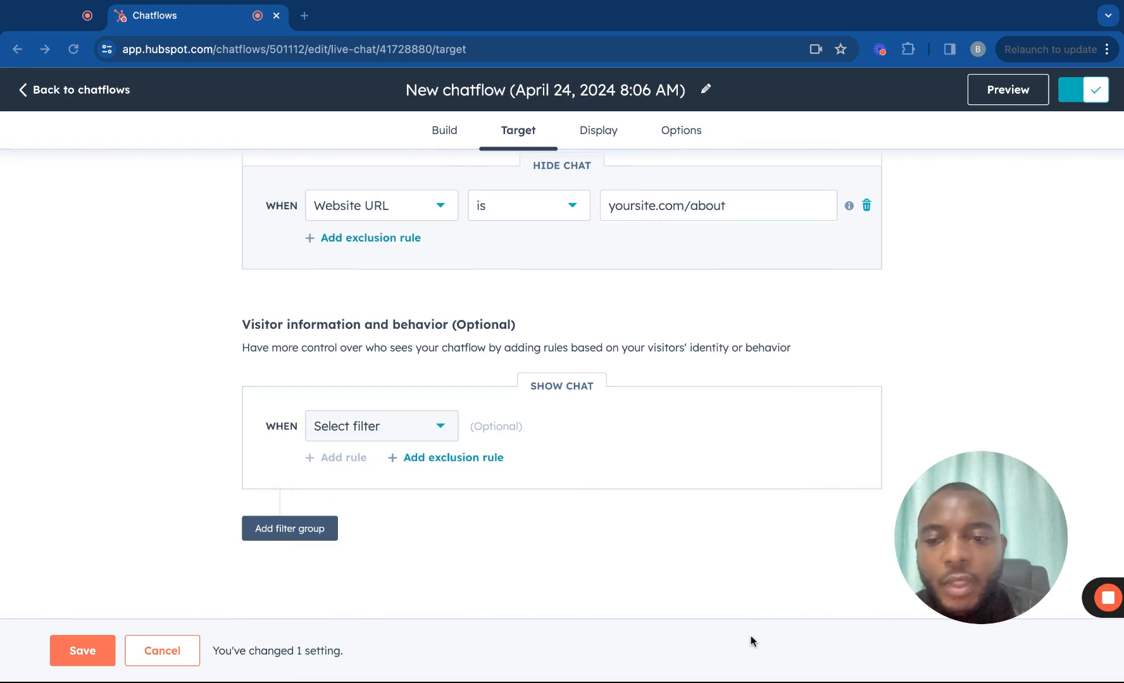
scroll(752, 638, "up", 5)
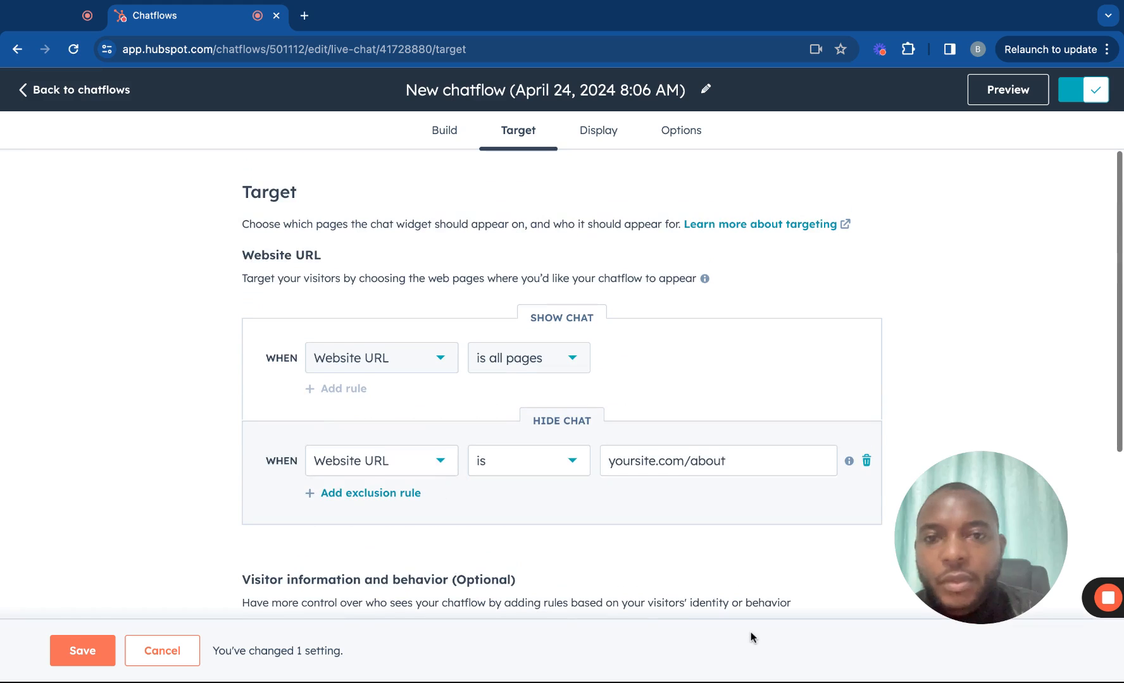
Review the chatflow's display settings for the chat avatar and the desktop chat display behavior, including its trigger options.
left_click(590, 133)
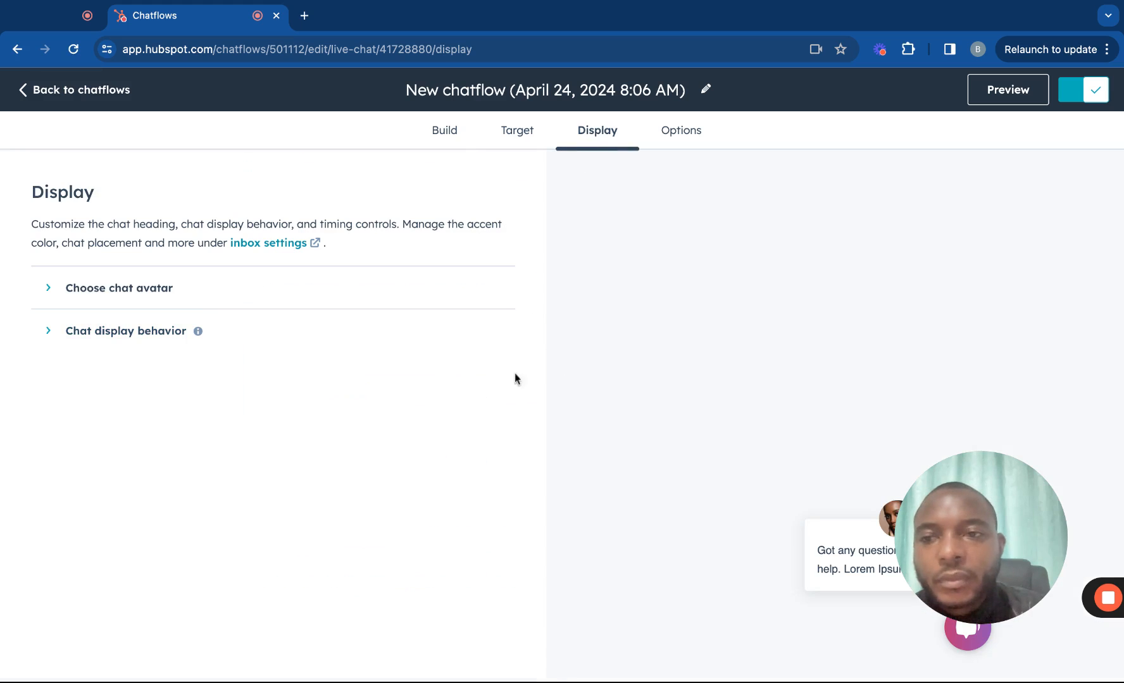
left_click(210, 288)
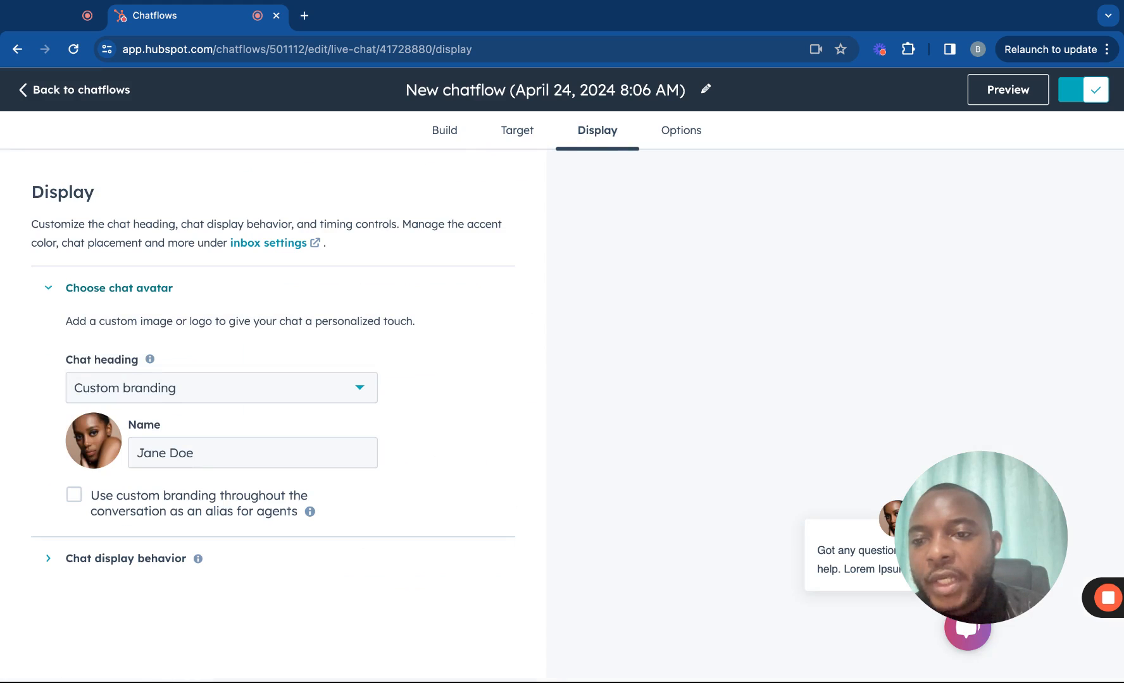
left_click(119, 288)
left_click(167, 333)
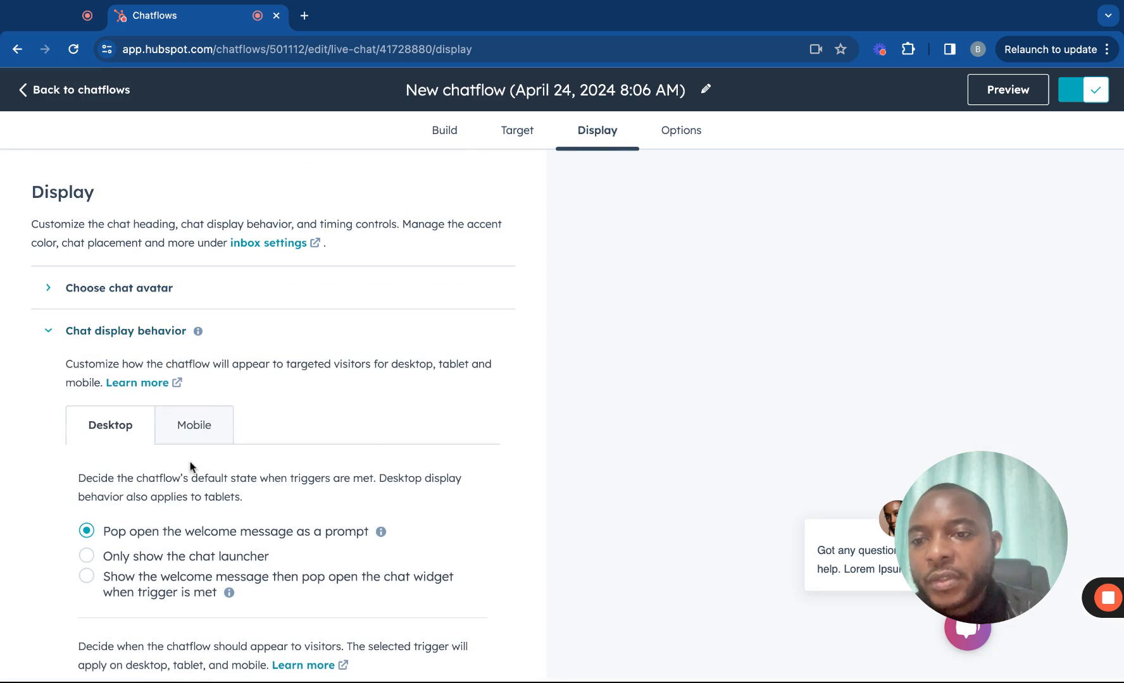
scroll(185, 453, "down", 3)
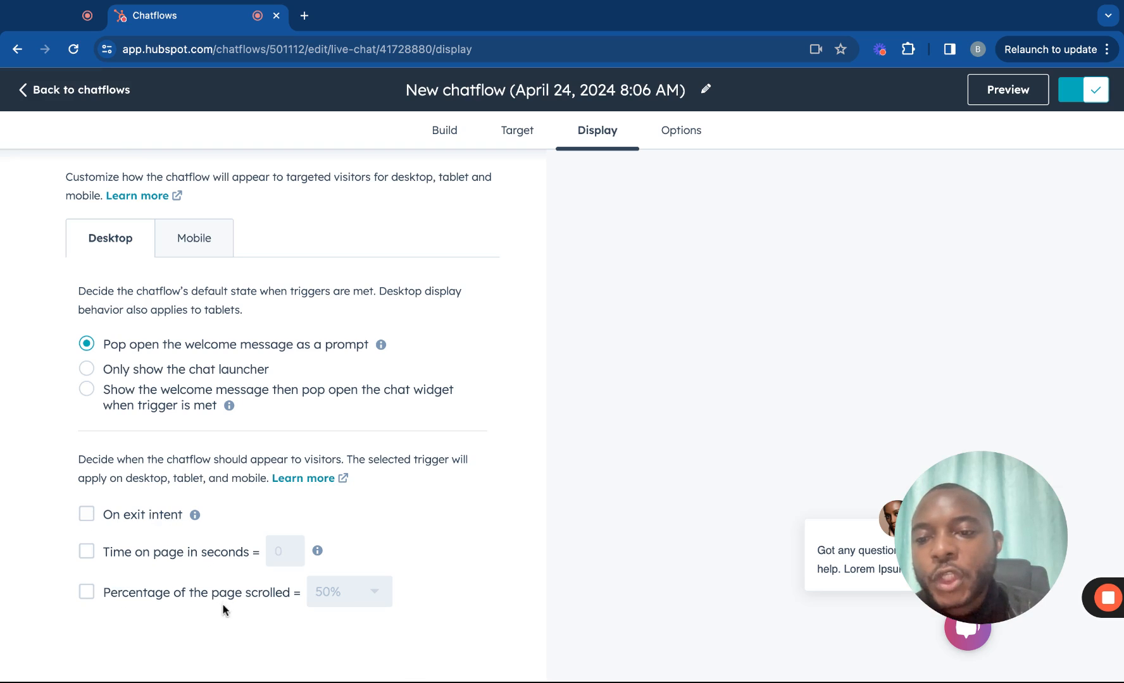
Try the time on page and exit intent triggers for the chat display, leaving both off.
left_click(87, 551)
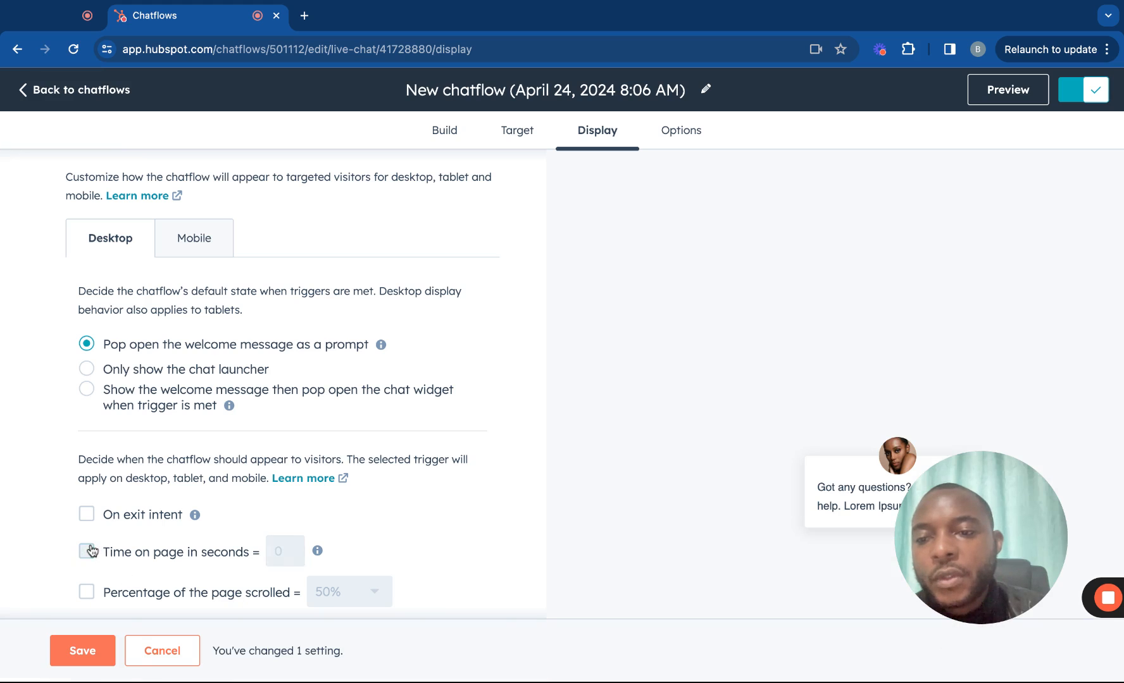
left_click(87, 551)
left_click(86, 515)
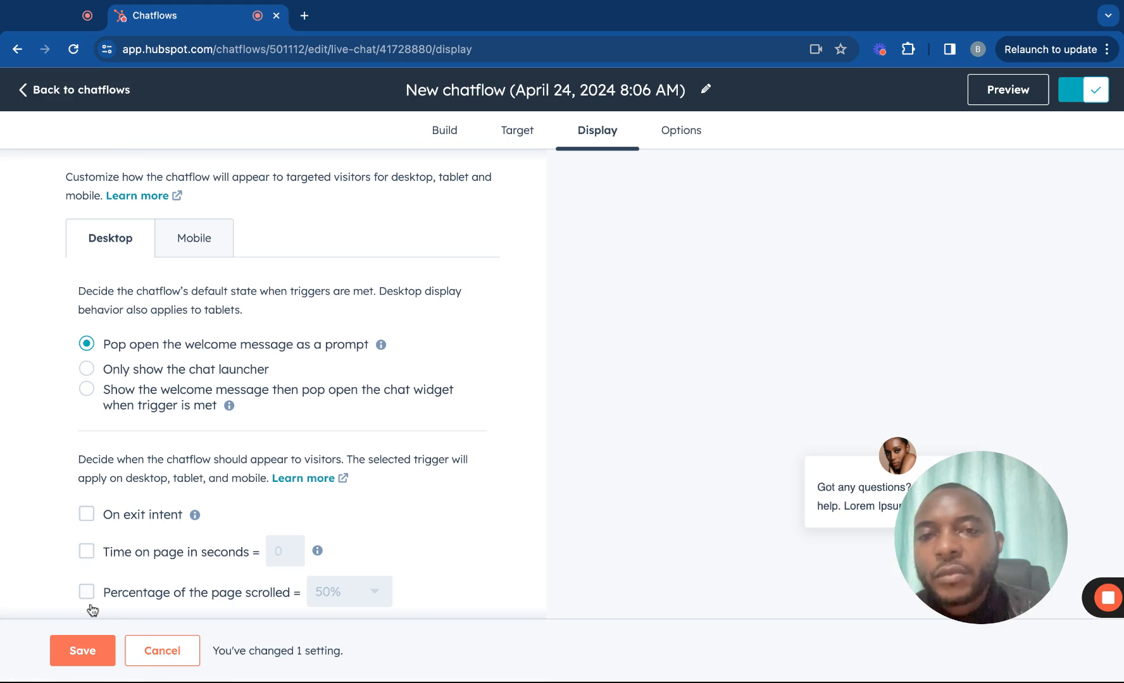
View the mobile chat display behavior options and return to the desktop ones.
scroll(390, 479, "up", 3)
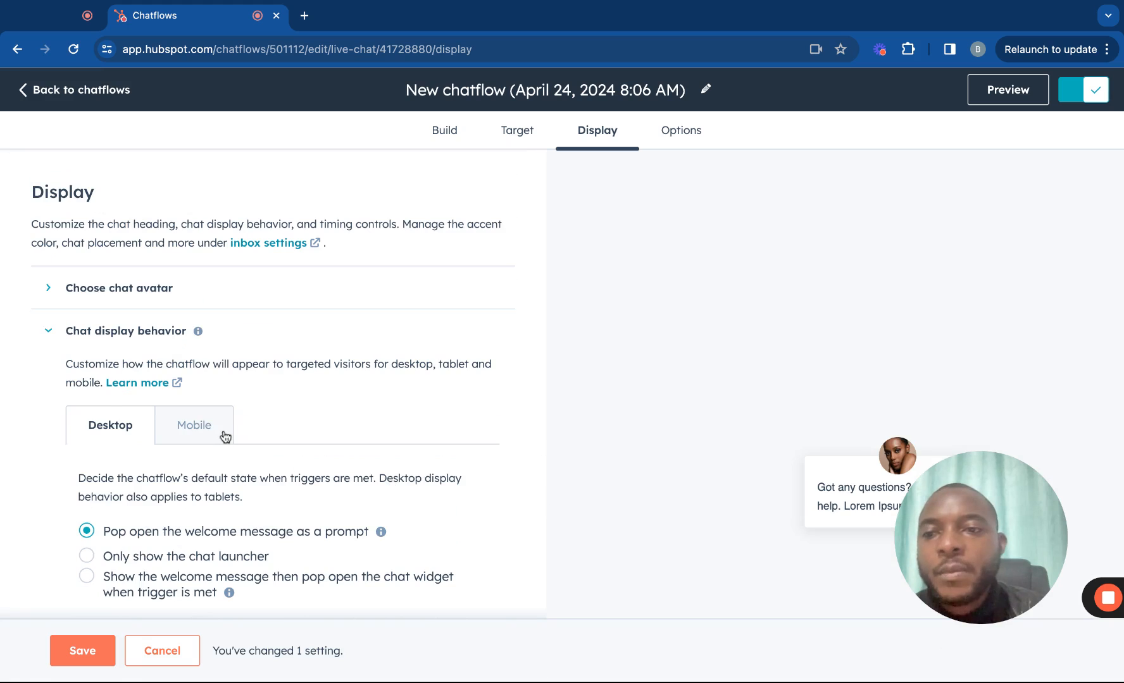
left_click(193, 427)
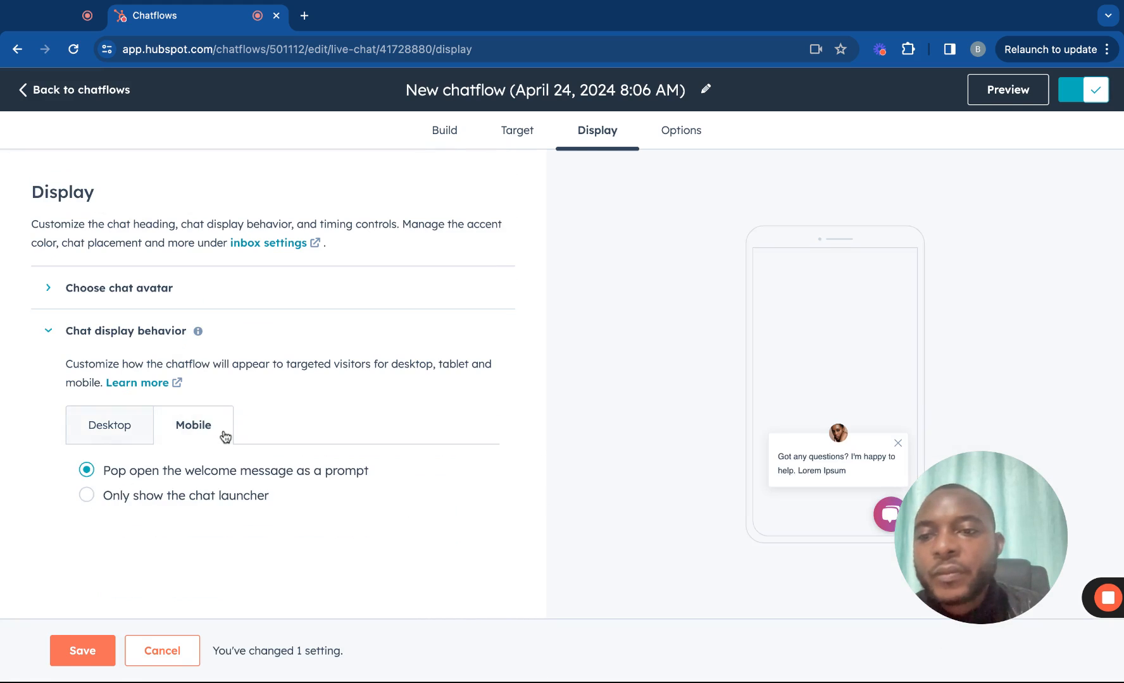
left_click(136, 436)
Examine the chatflow's general options for language, data privacy and consent, marketing contacts, and visitor feedback.
left_click(672, 131)
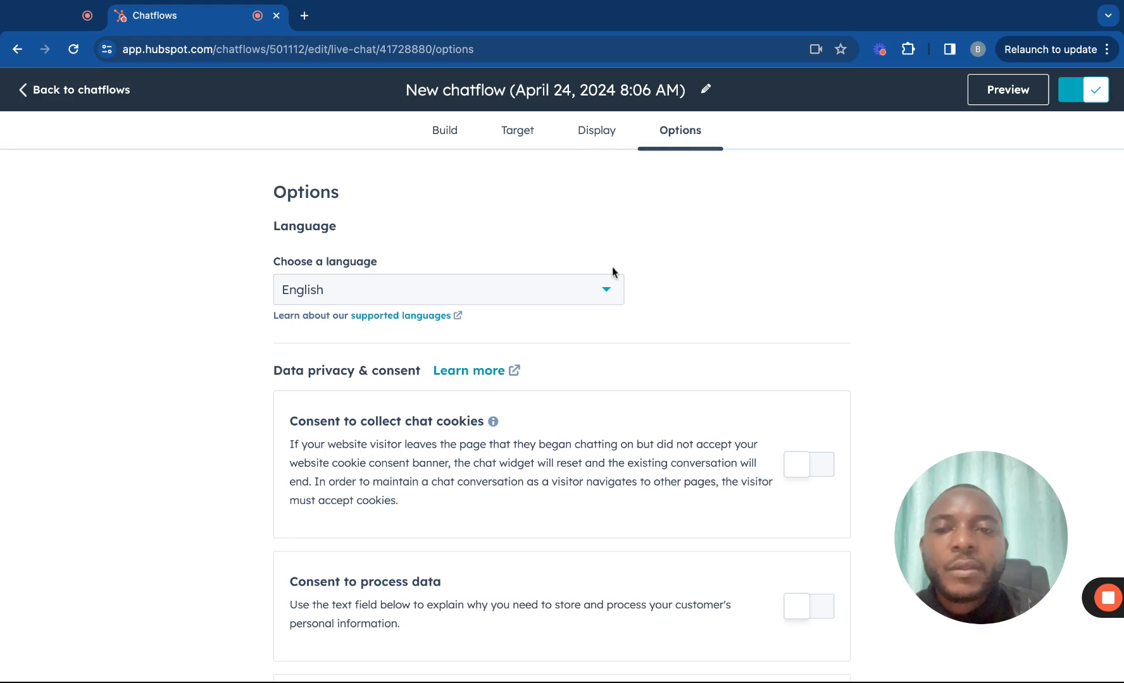
scroll(519, 300, "down", 1)
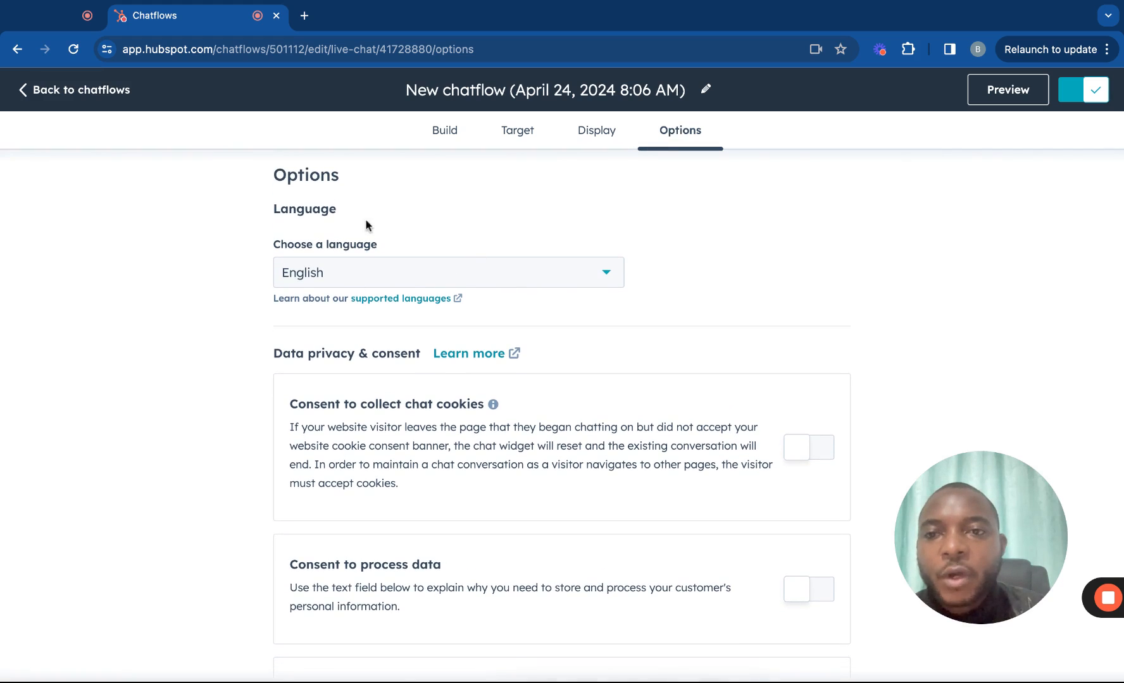
scroll(401, 285, "down", 3)
scroll(401, 285, "up", 3)
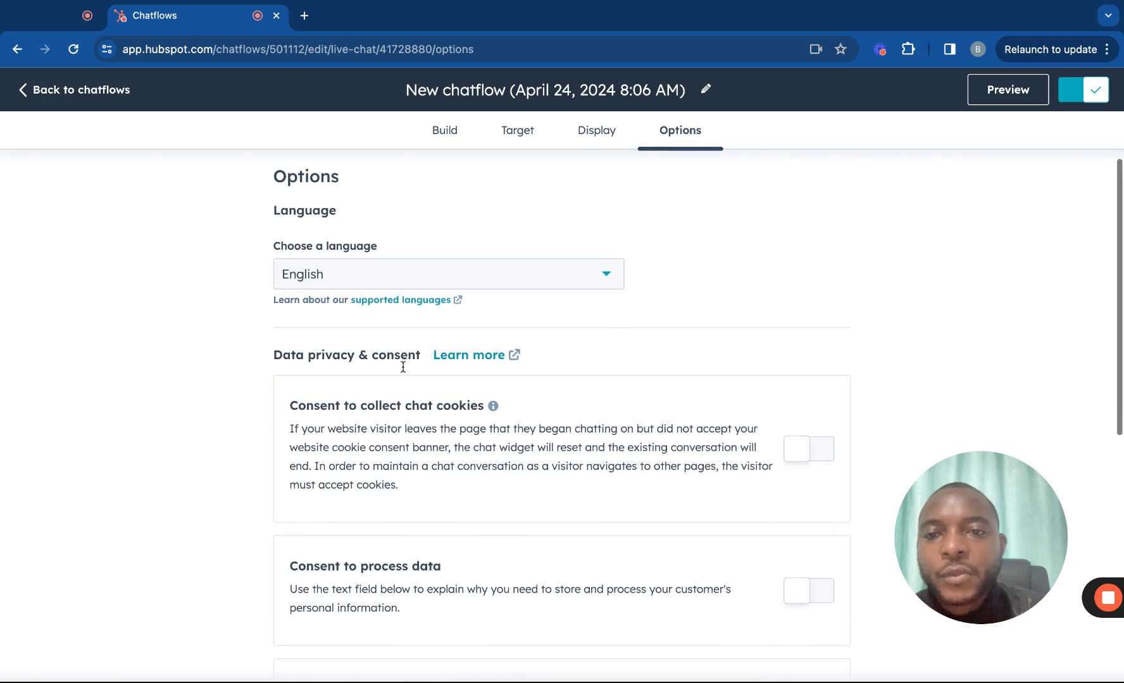
scroll(401, 365, "down", 1)
left_click(428, 249)
left_click(428, 244)
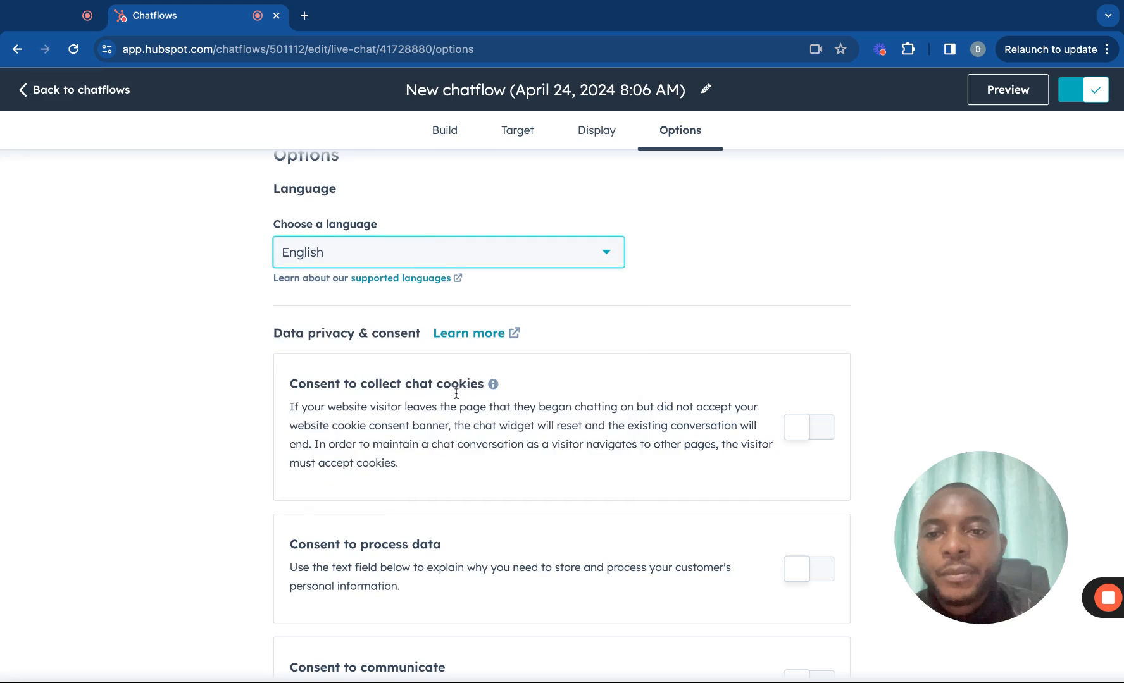
scroll(451, 301, "down", 3)
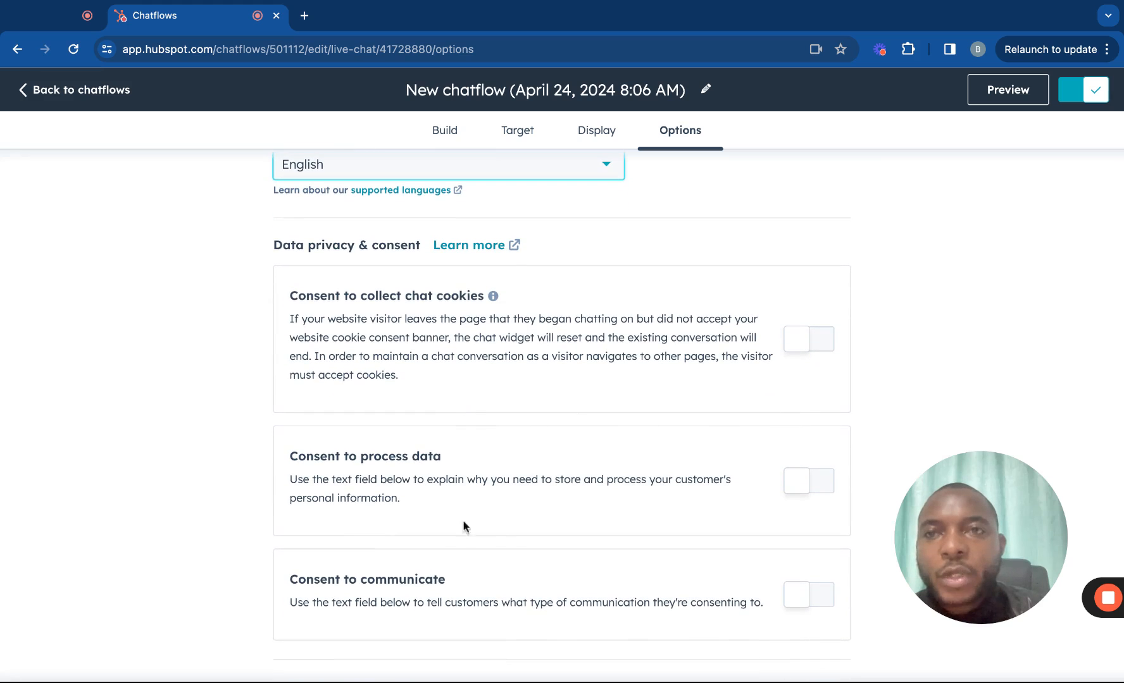
scroll(443, 332, "down", 1)
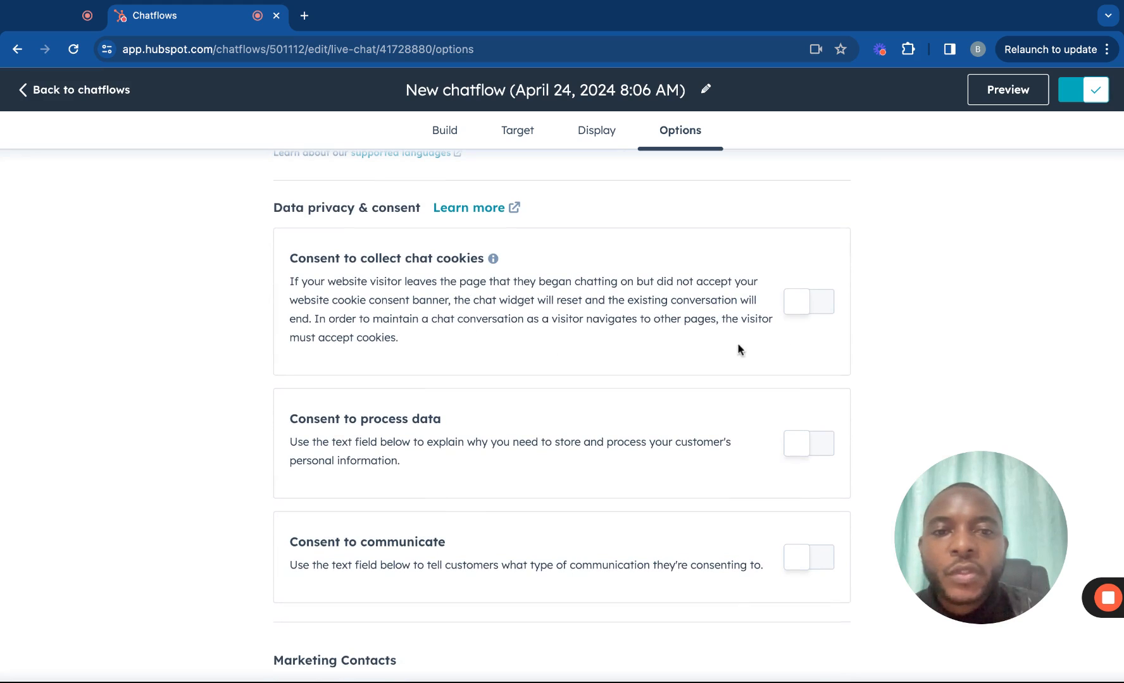
scroll(814, 319, "down", 1)
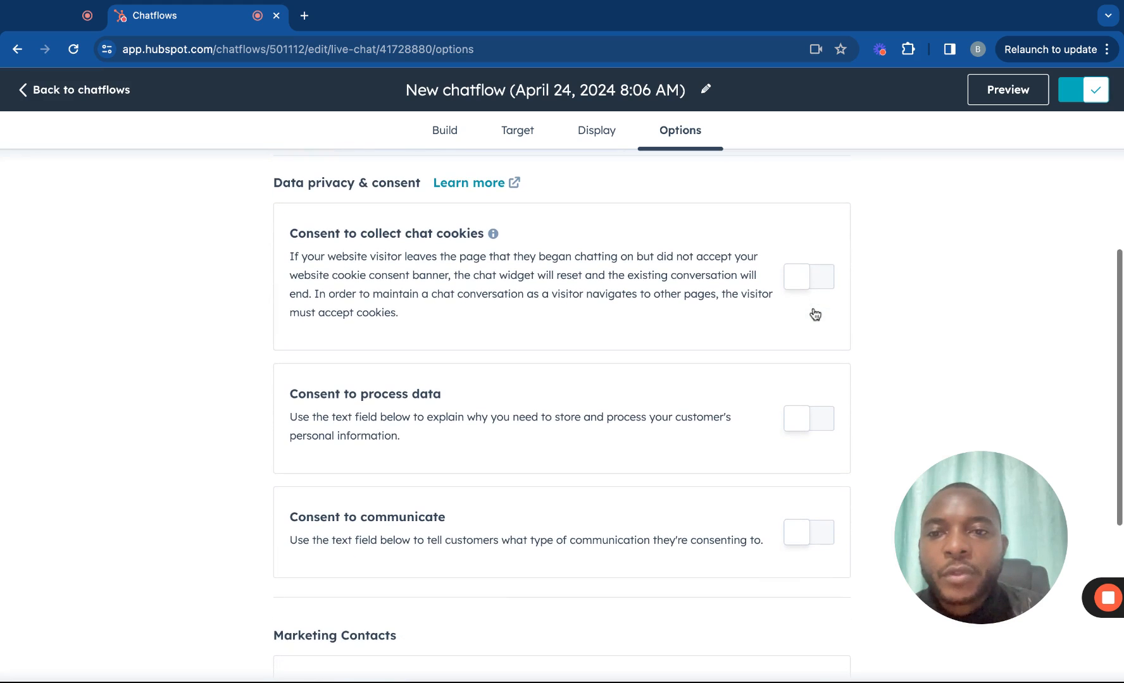
scroll(792, 371, "down", 5)
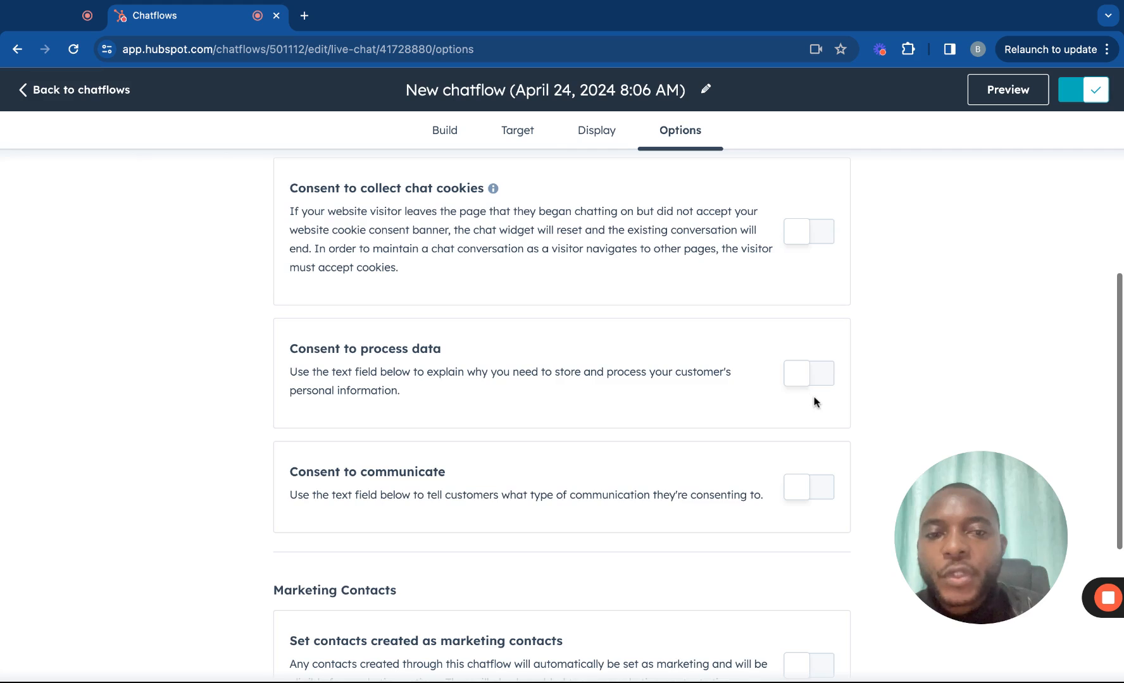
scroll(815, 402, "down", 3)
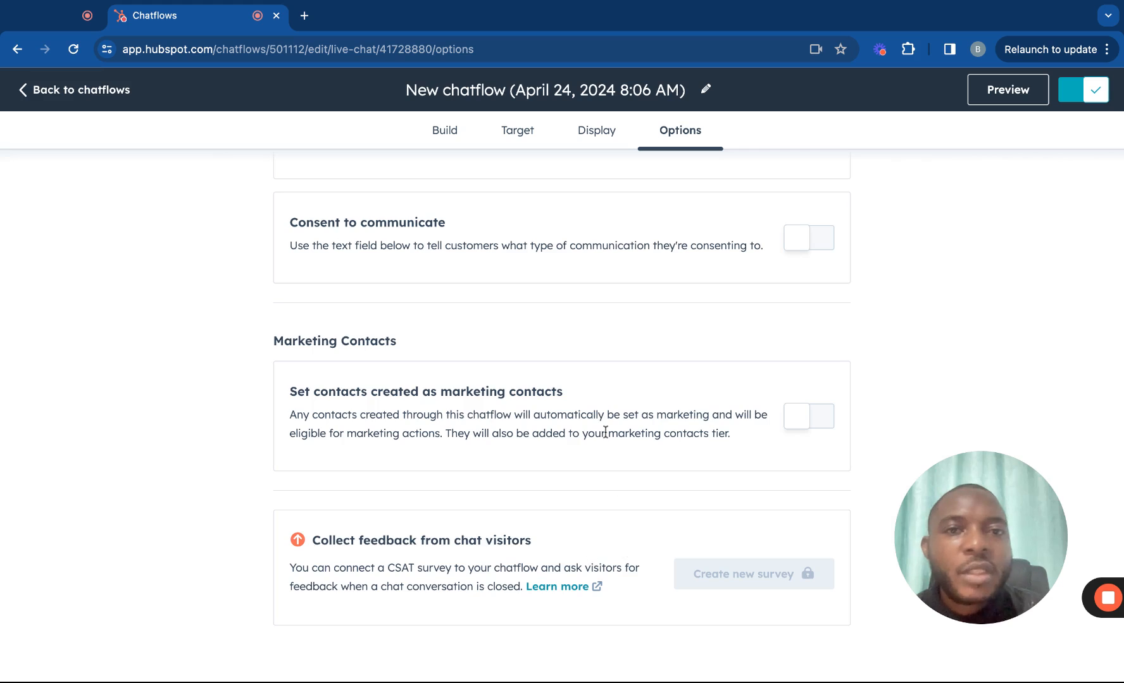
scroll(604, 431, "up", 10)
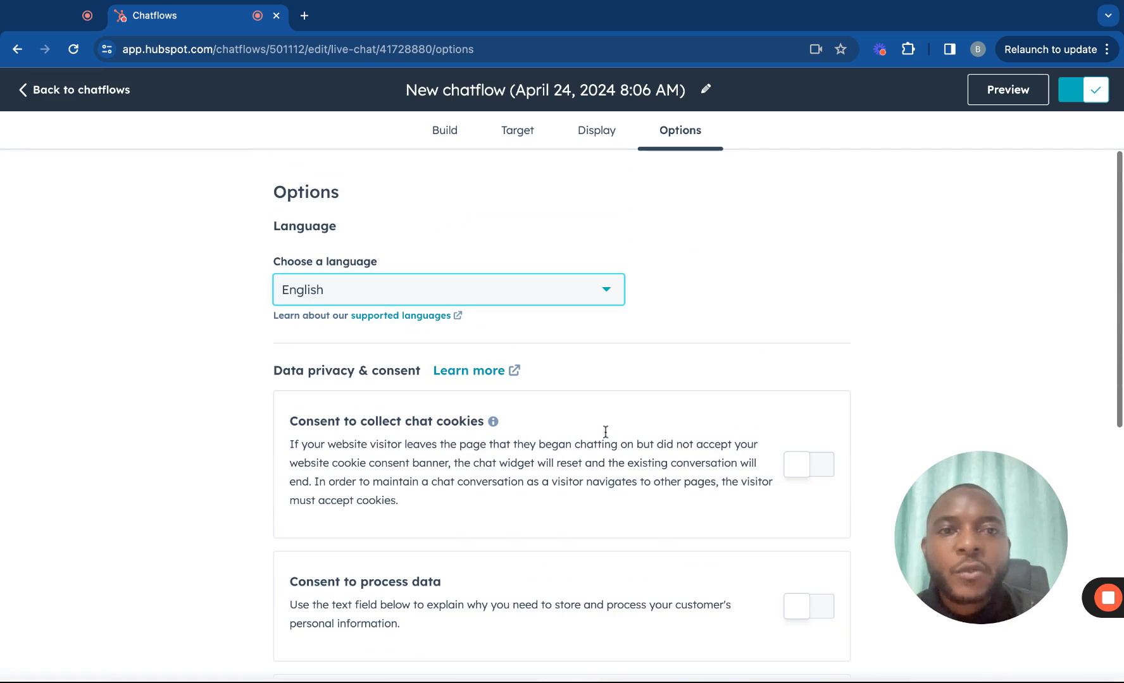
Preview the chatflow, send the message "Hi, this is a test" in the chat, and close the preview.
left_click(1007, 95)
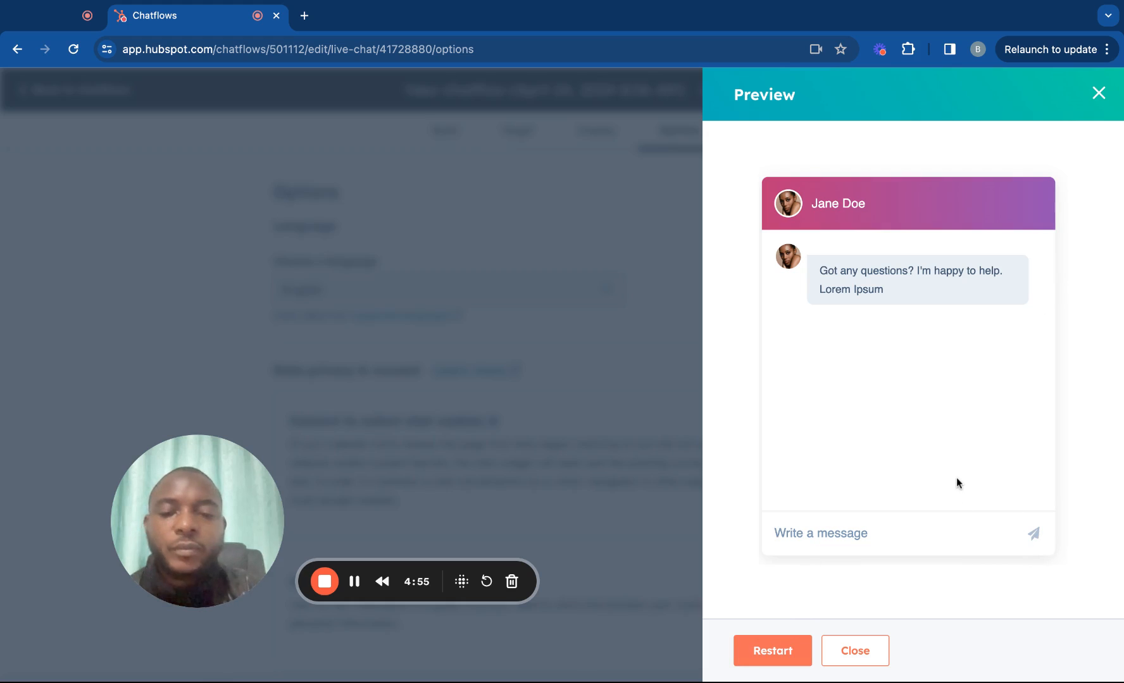
type("h")
key("BackSpace")
type("hi")
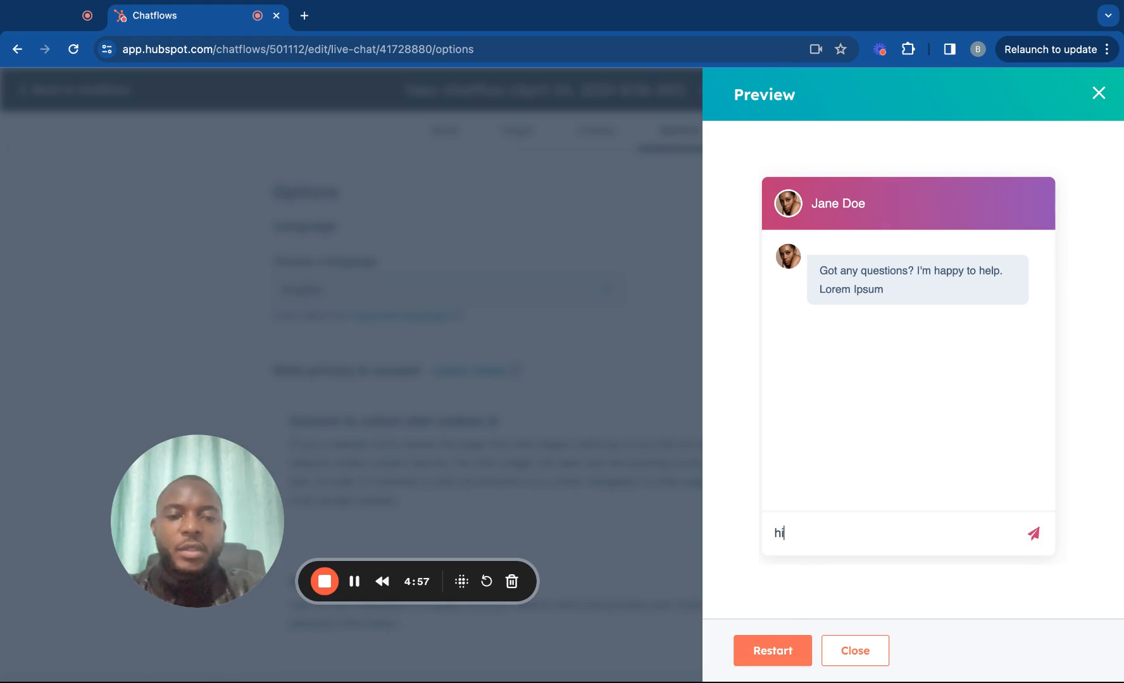
key("BackSpace")
key("BackSpace")
key("BackSpace")
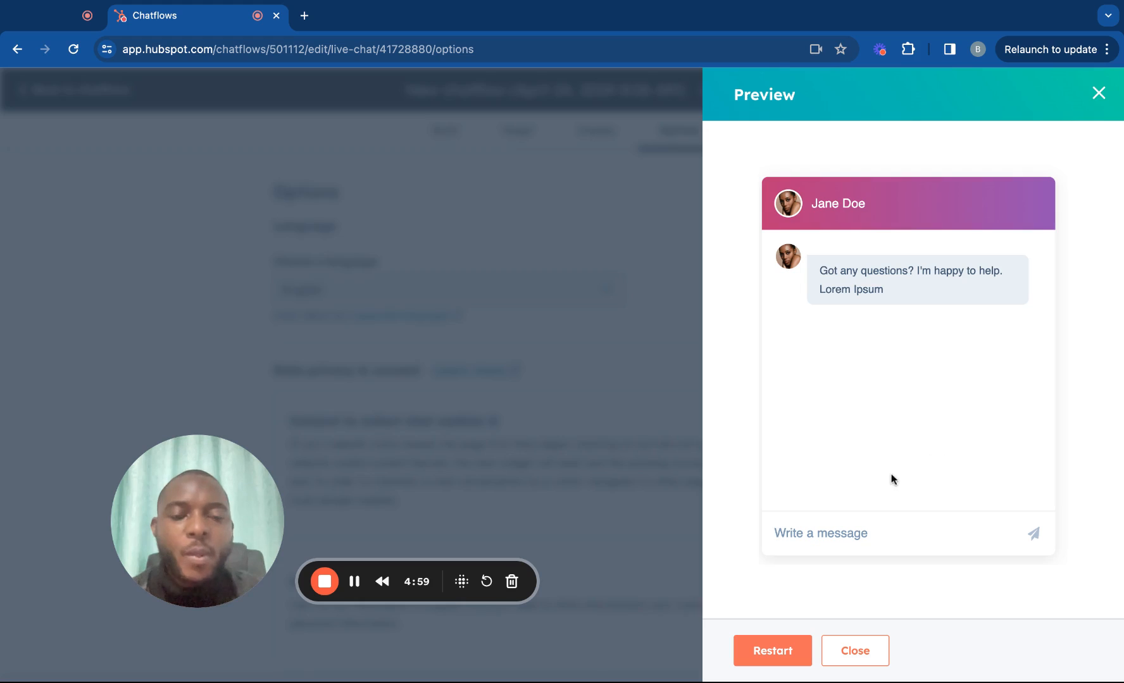
type("Hi, this is a")
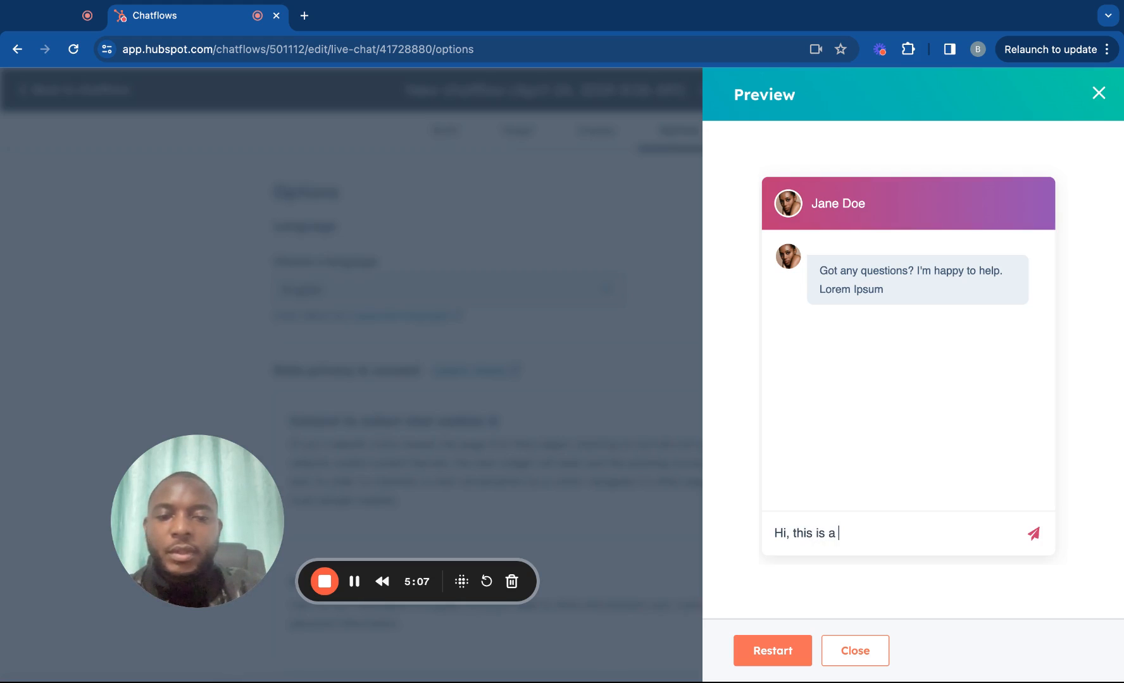
key("Return")
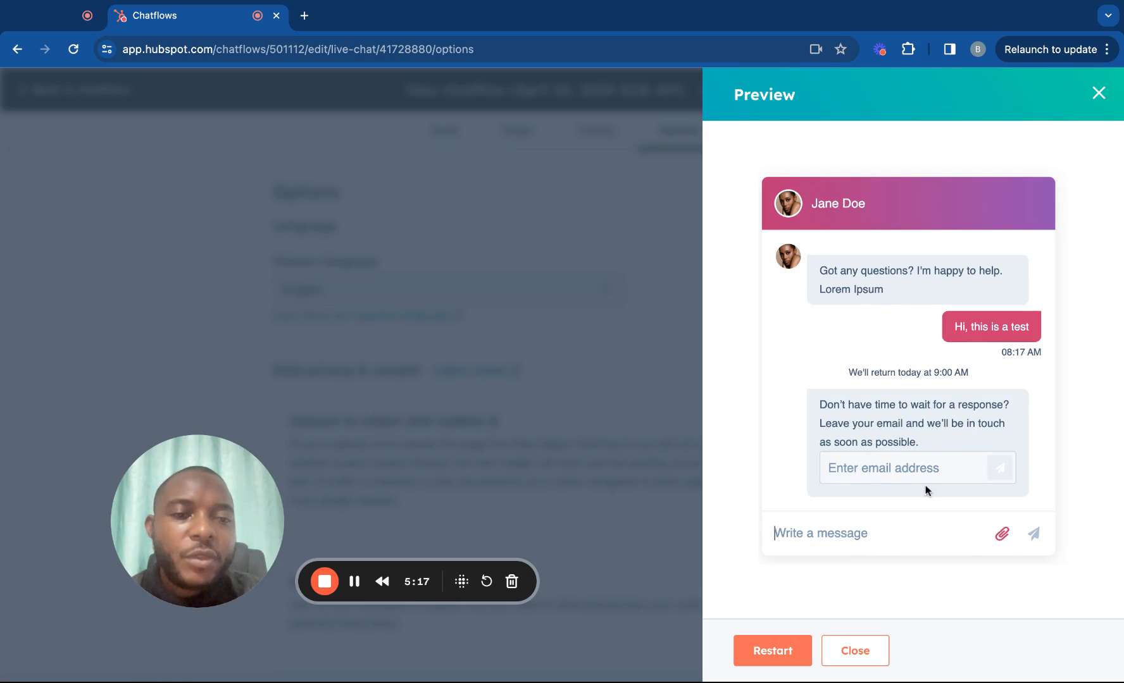
left_click(1097, 96)
mouse_move(225, 508)
left_mouse_down()
mouse_move(279, 530)
mouse_move(230, 531)
mouse_move(220, 498)
left_mouse_up()
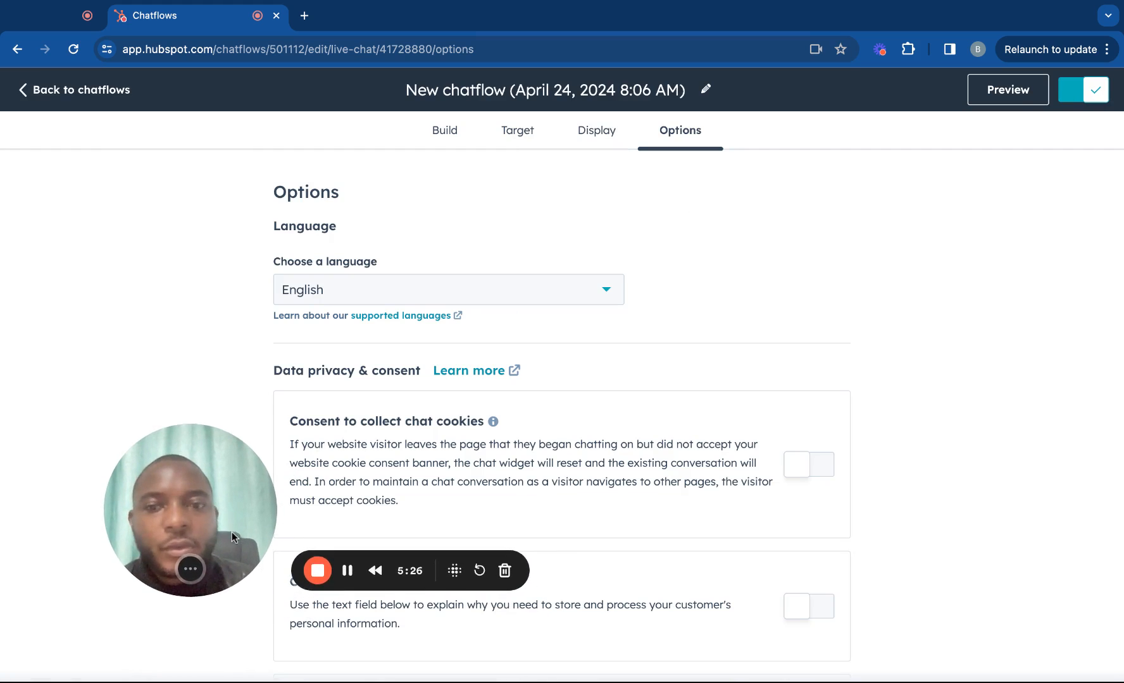
left_click(348, 570)
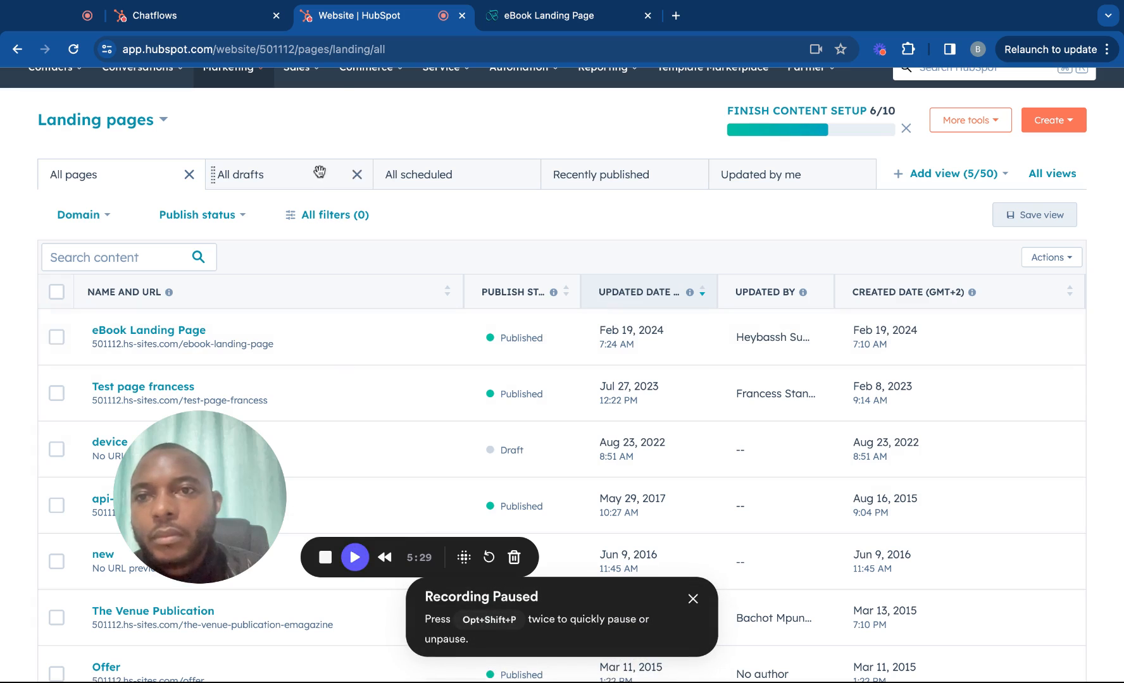
left_click(461, 15)
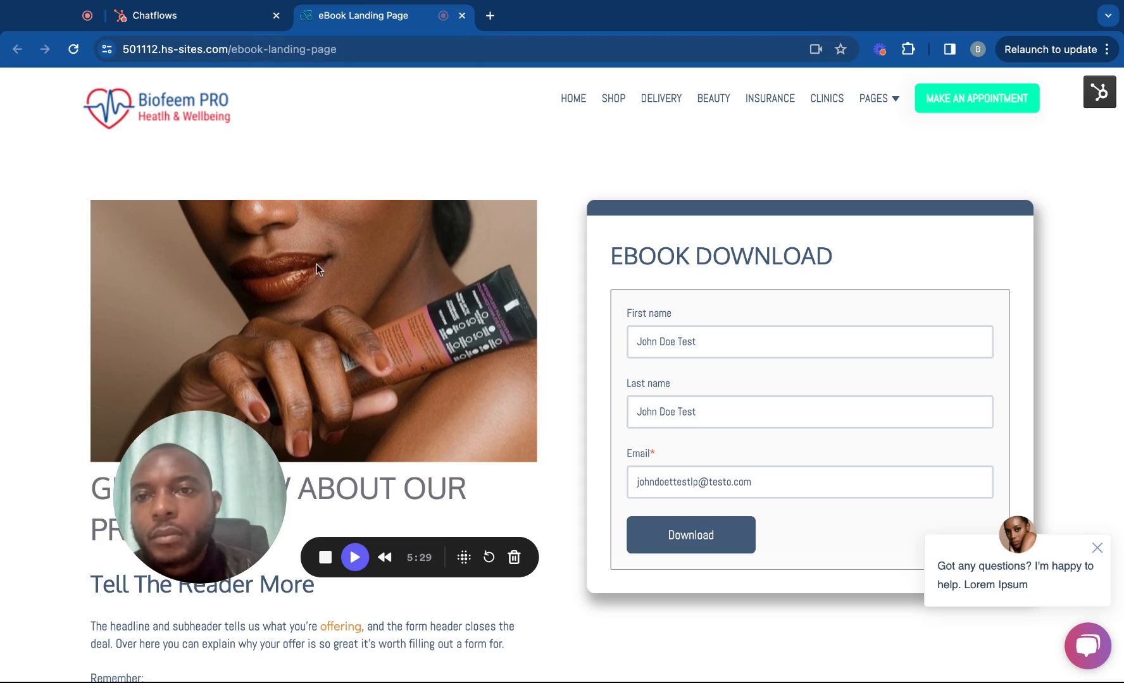
left_click(226, 21)
key("alt+shift+p")
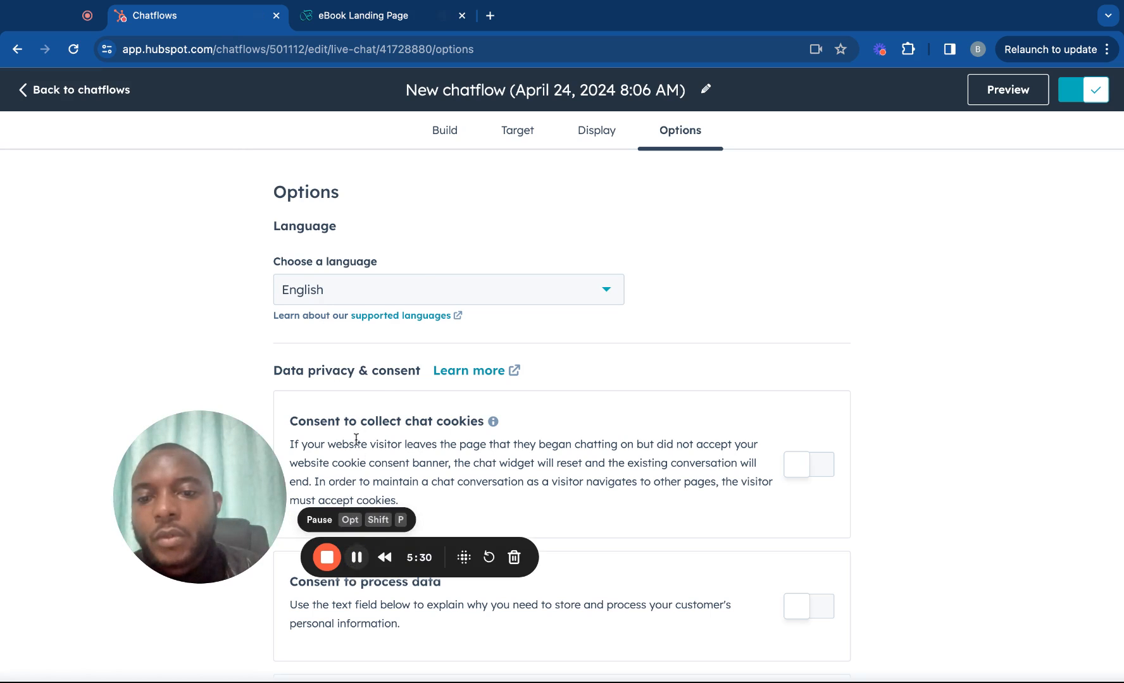
On the published eBook landing page, dismiss the chat greeting and test opening and closing the live chat widget.
left_click(402, 21)
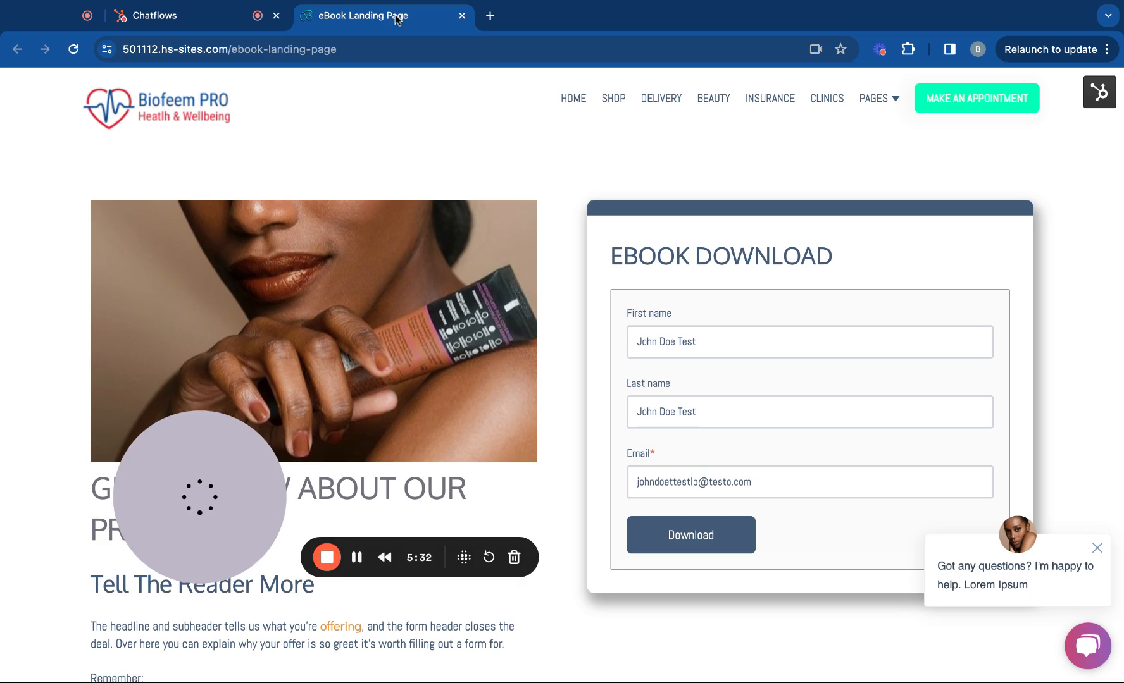
left_click(1097, 548)
left_click(1093, 661)
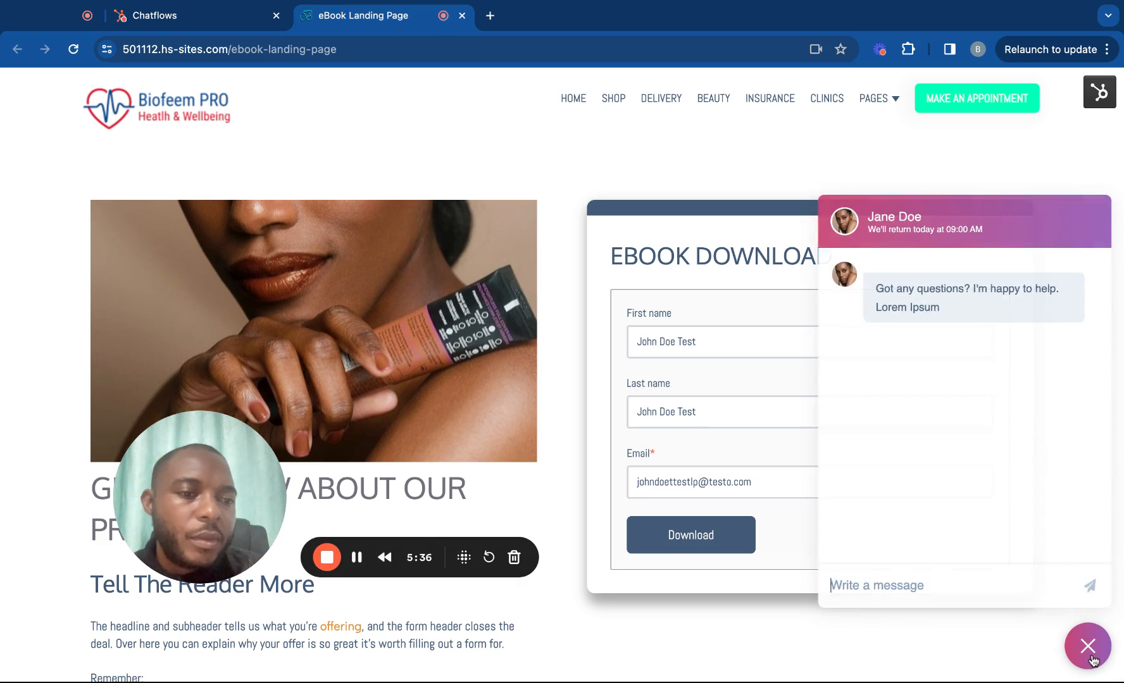
scroll(1044, 553, "down", 1)
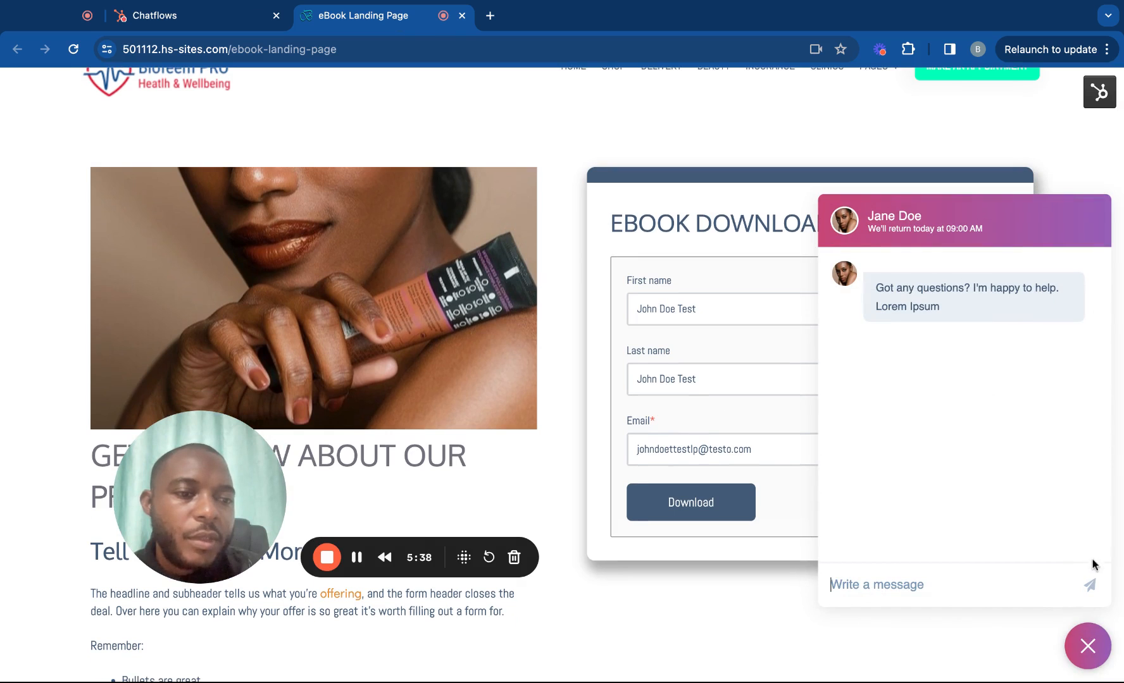
left_click(1084, 663)
left_click(1083, 662)
left_click(1083, 662)
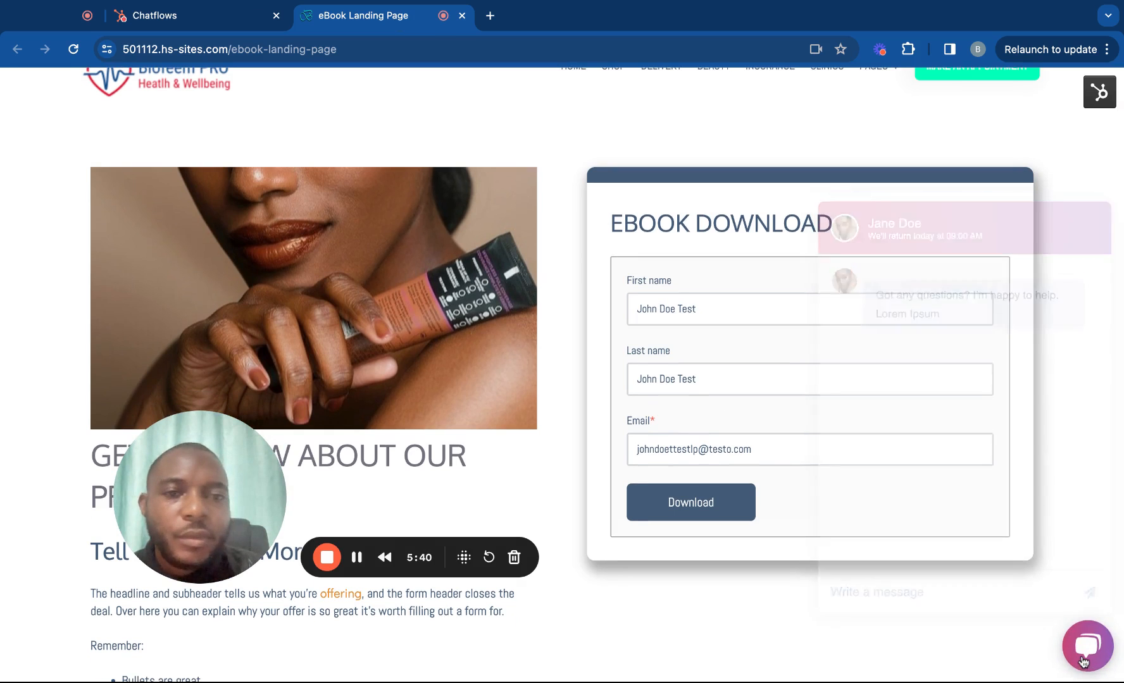
scroll(499, 344, "down", 2)
scroll(499, 343, "up", 3)
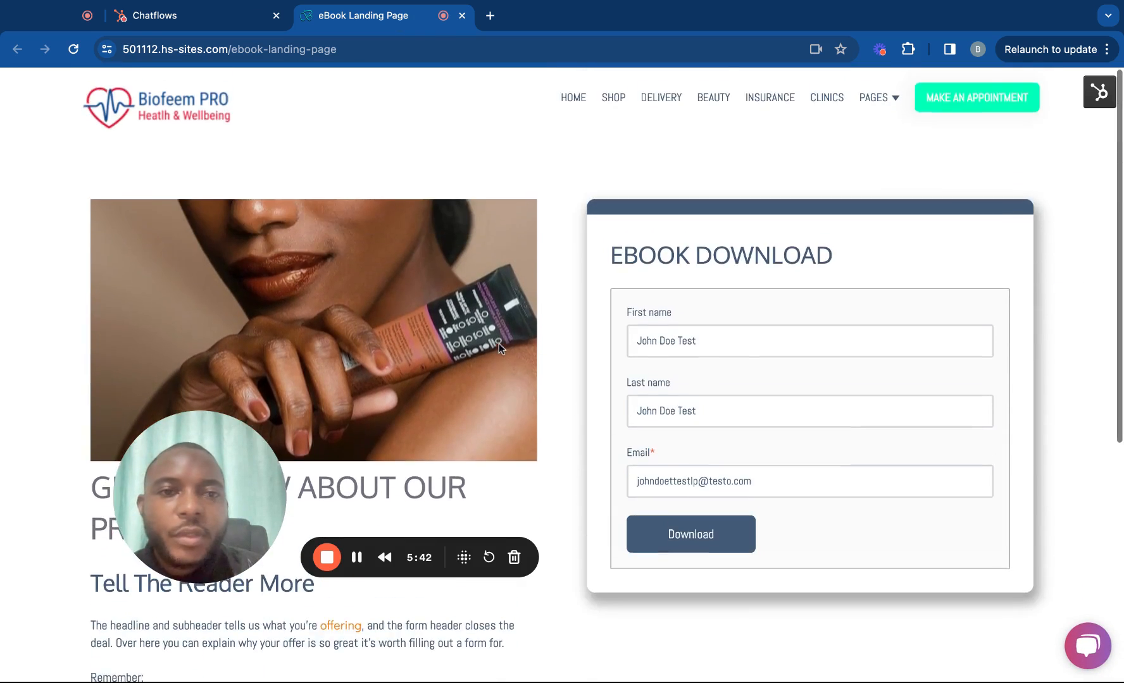
left_click(1087, 644)
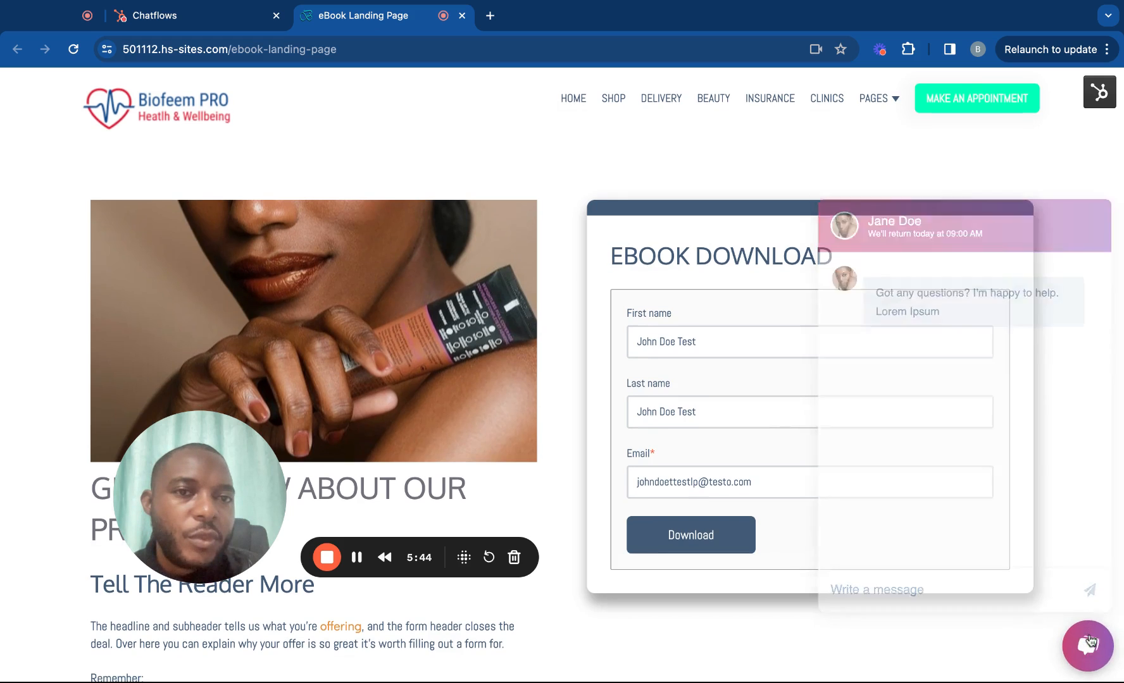
left_click(1087, 644)
left_click(1087, 646)
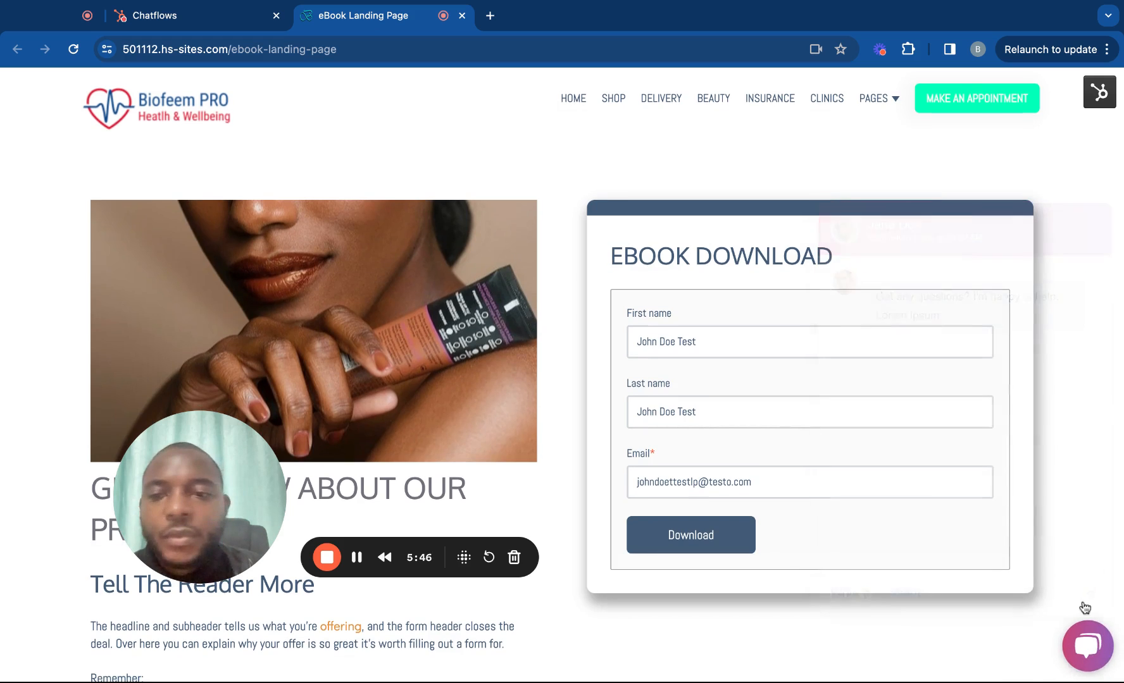
Rename the chatflow as "Test Chatflow" and return to the chatflows list.
left_click(237, 25)
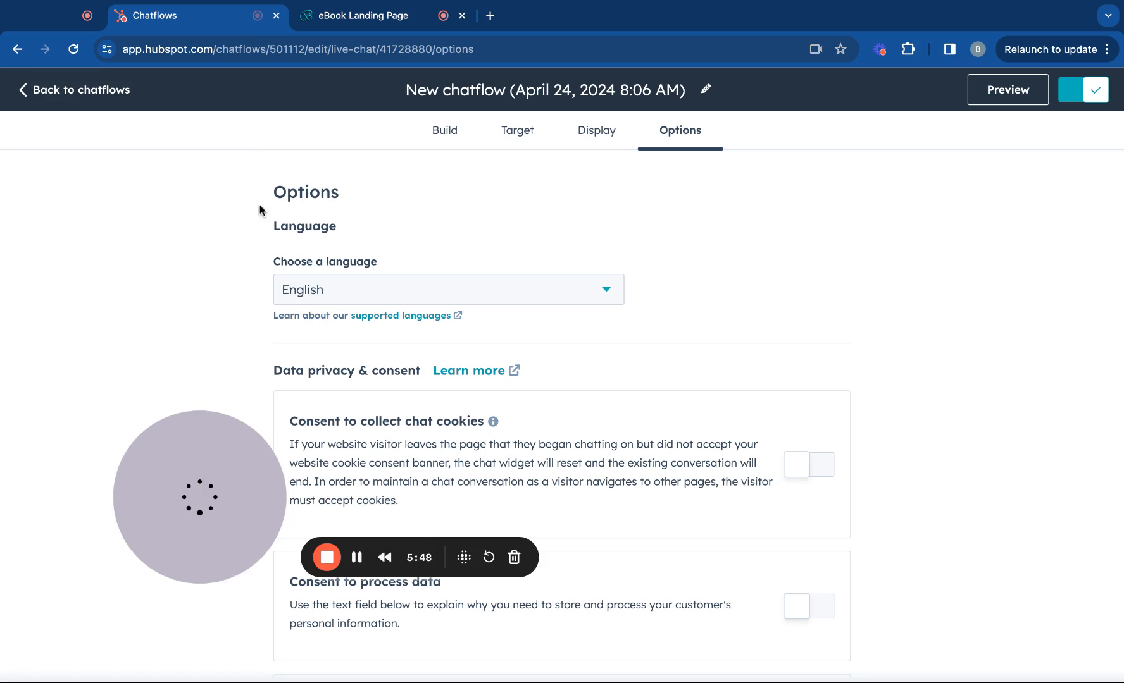
left_click(653, 94)
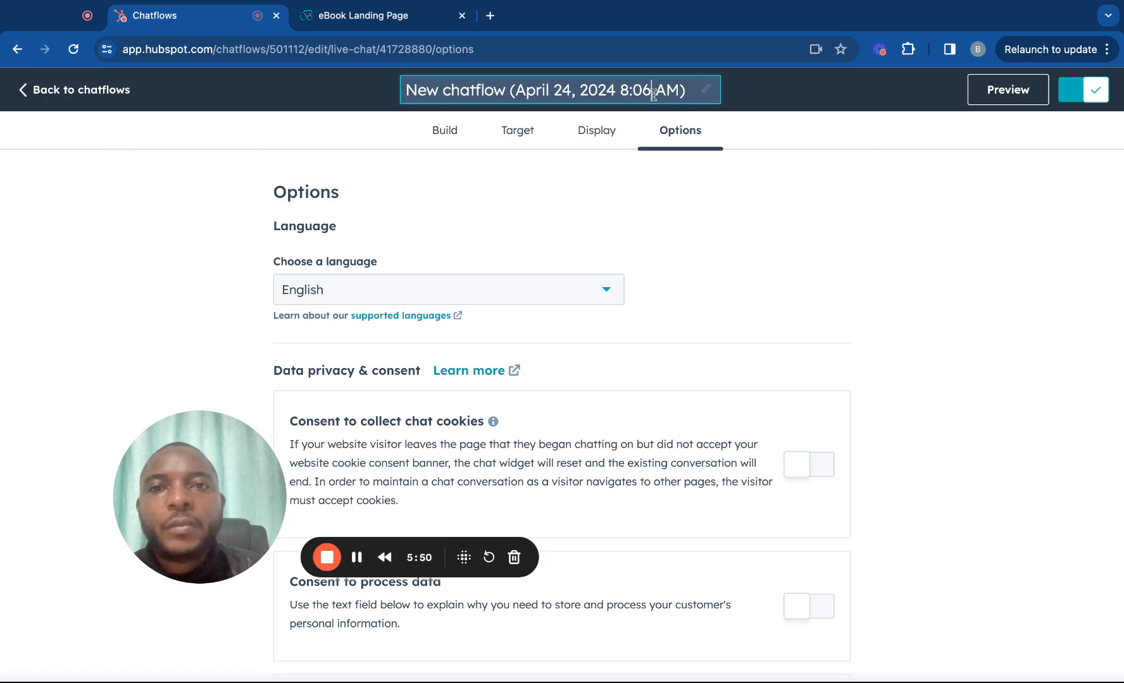
triple_click(653, 94)
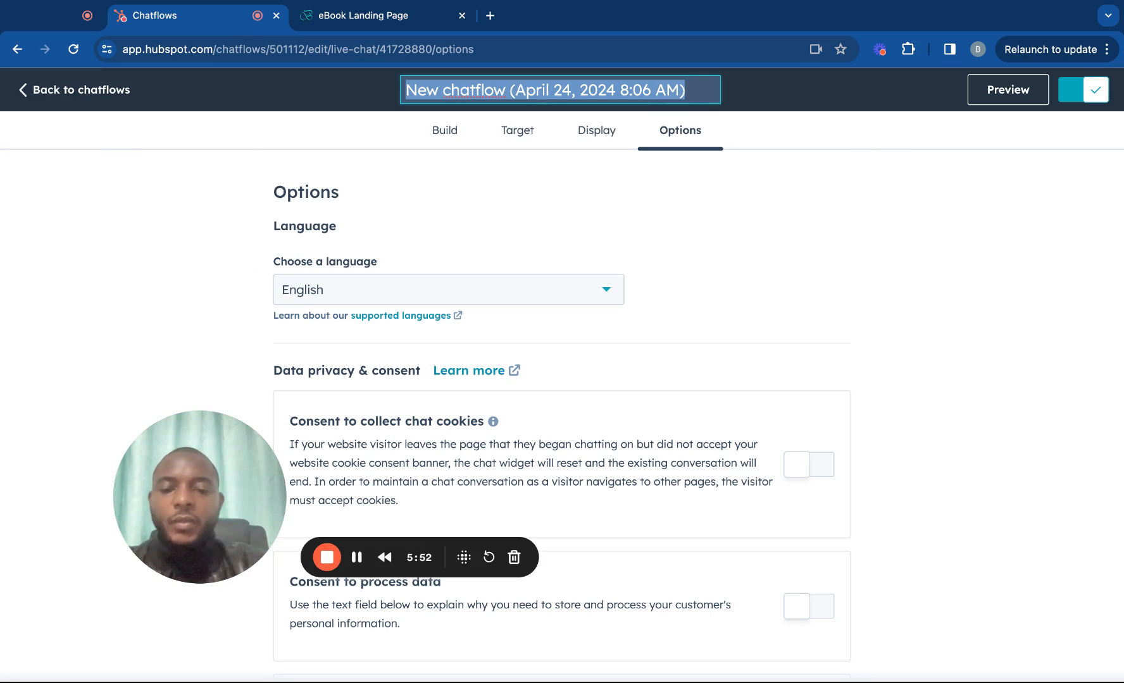
type("Test Chatflow")
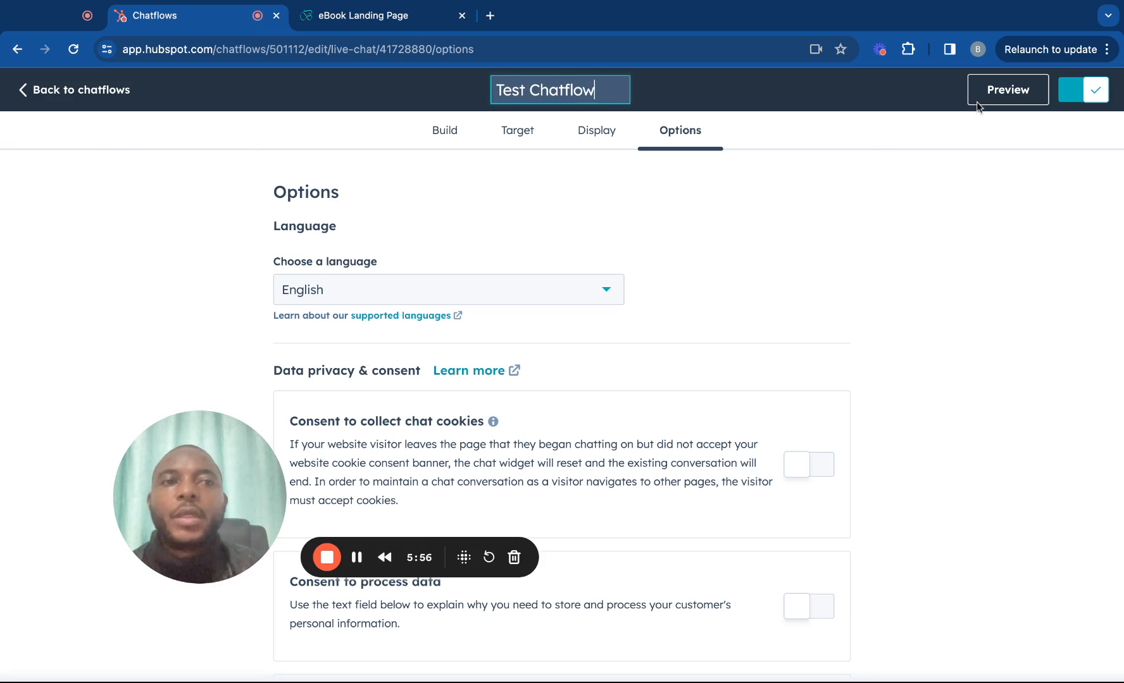
key("Return")
left_click(98, 93)
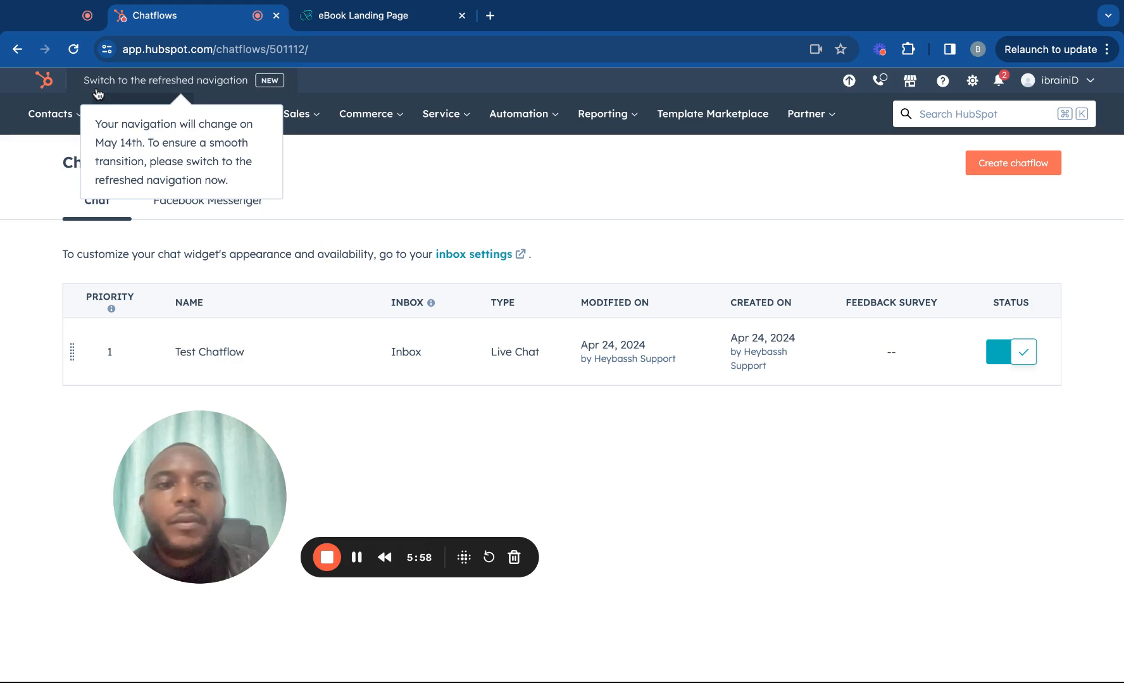
Turn Test Chatflow's status off and back on in the chatflows list.
left_click(1002, 369)
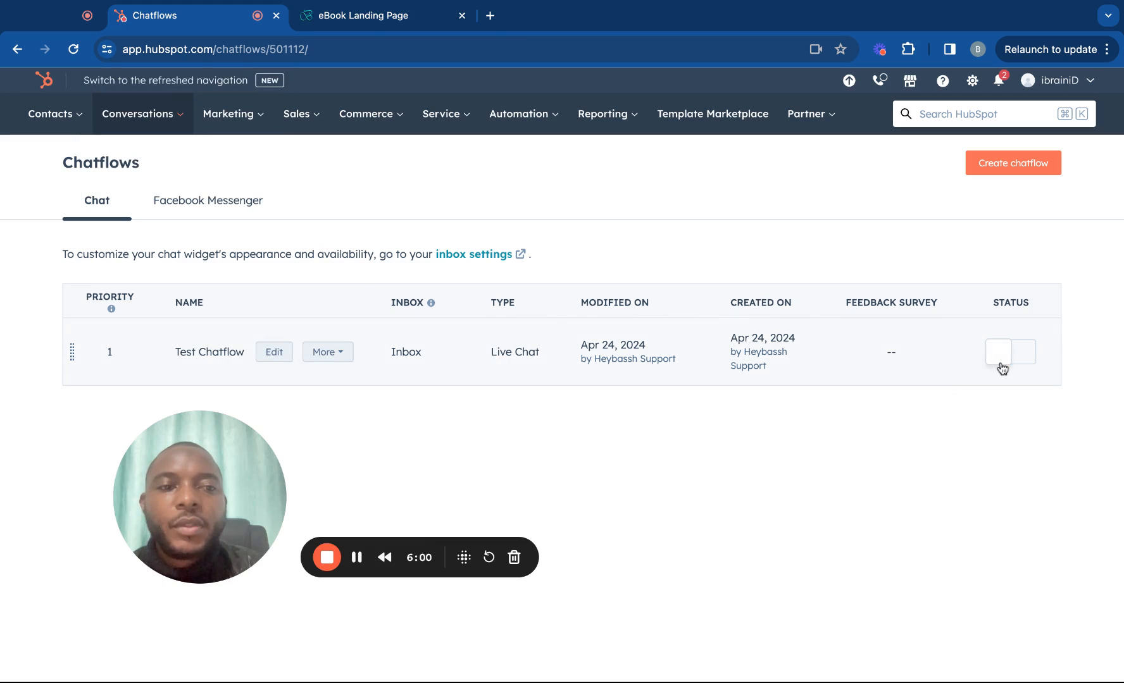
left_click(1001, 351)
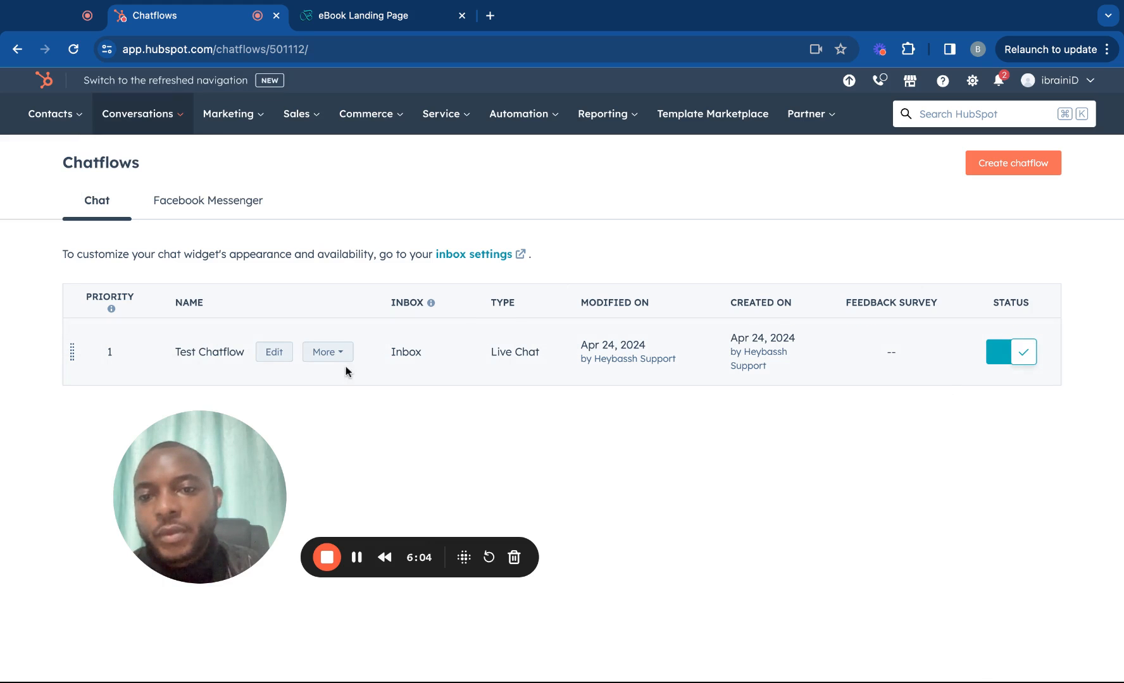